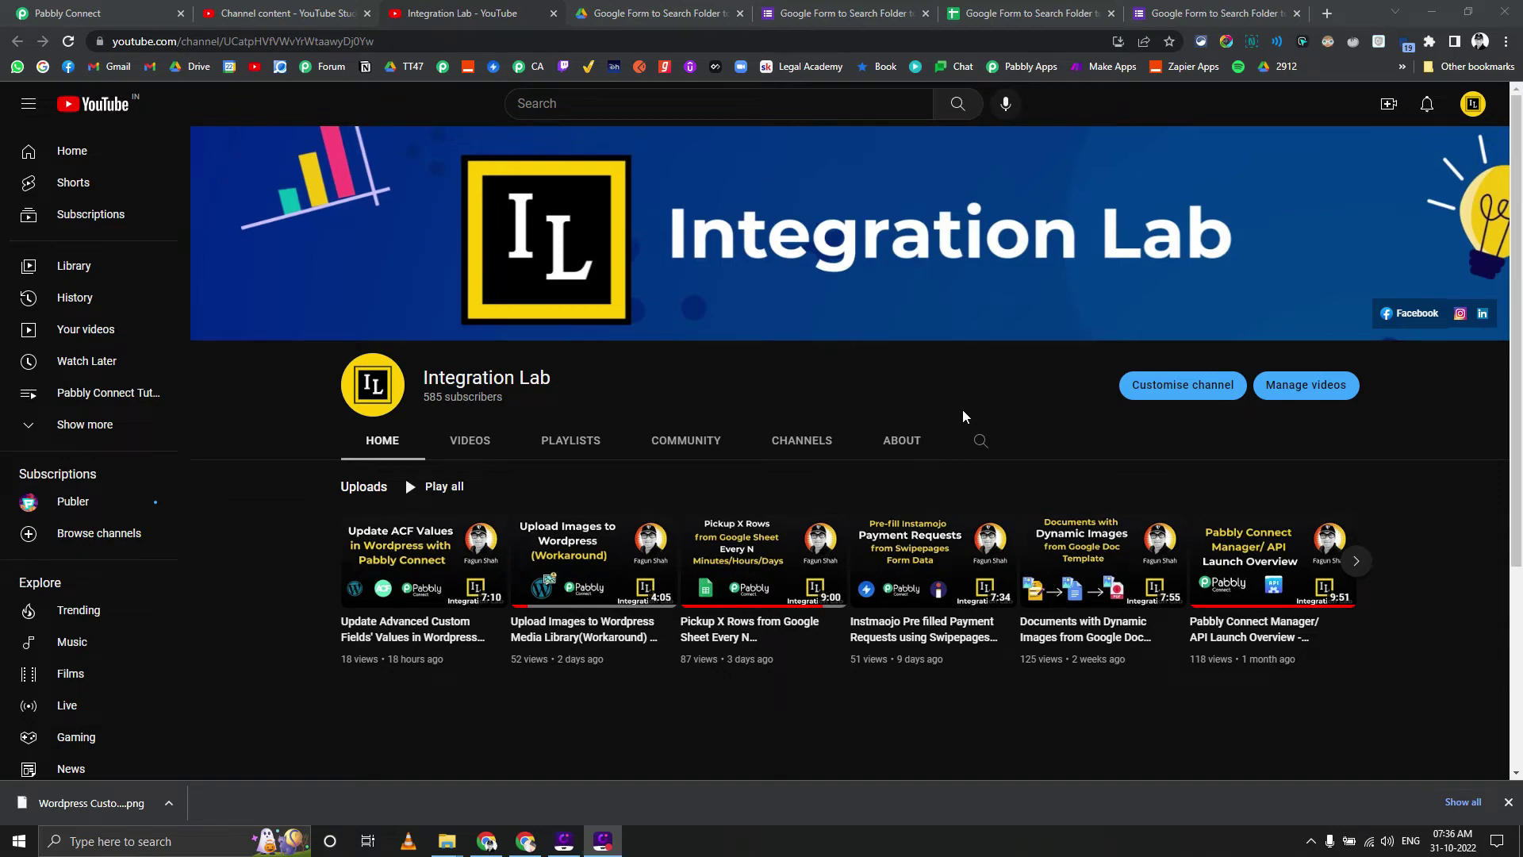
- List the Integration Lab channel's videos, then switch to the image upload Google Form
left_click(470, 445)
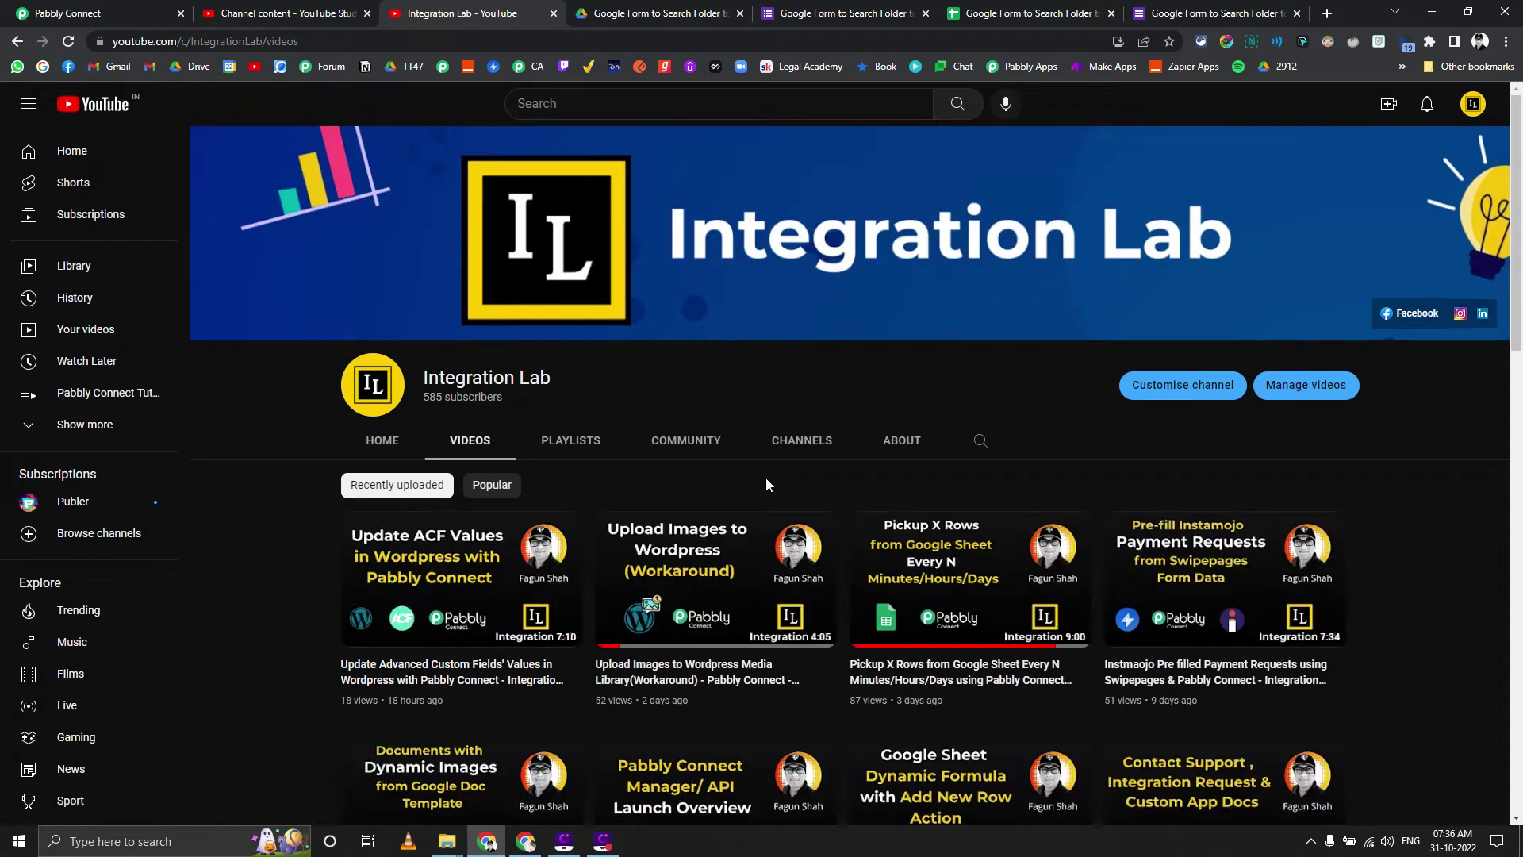
left_click(1143, 16)
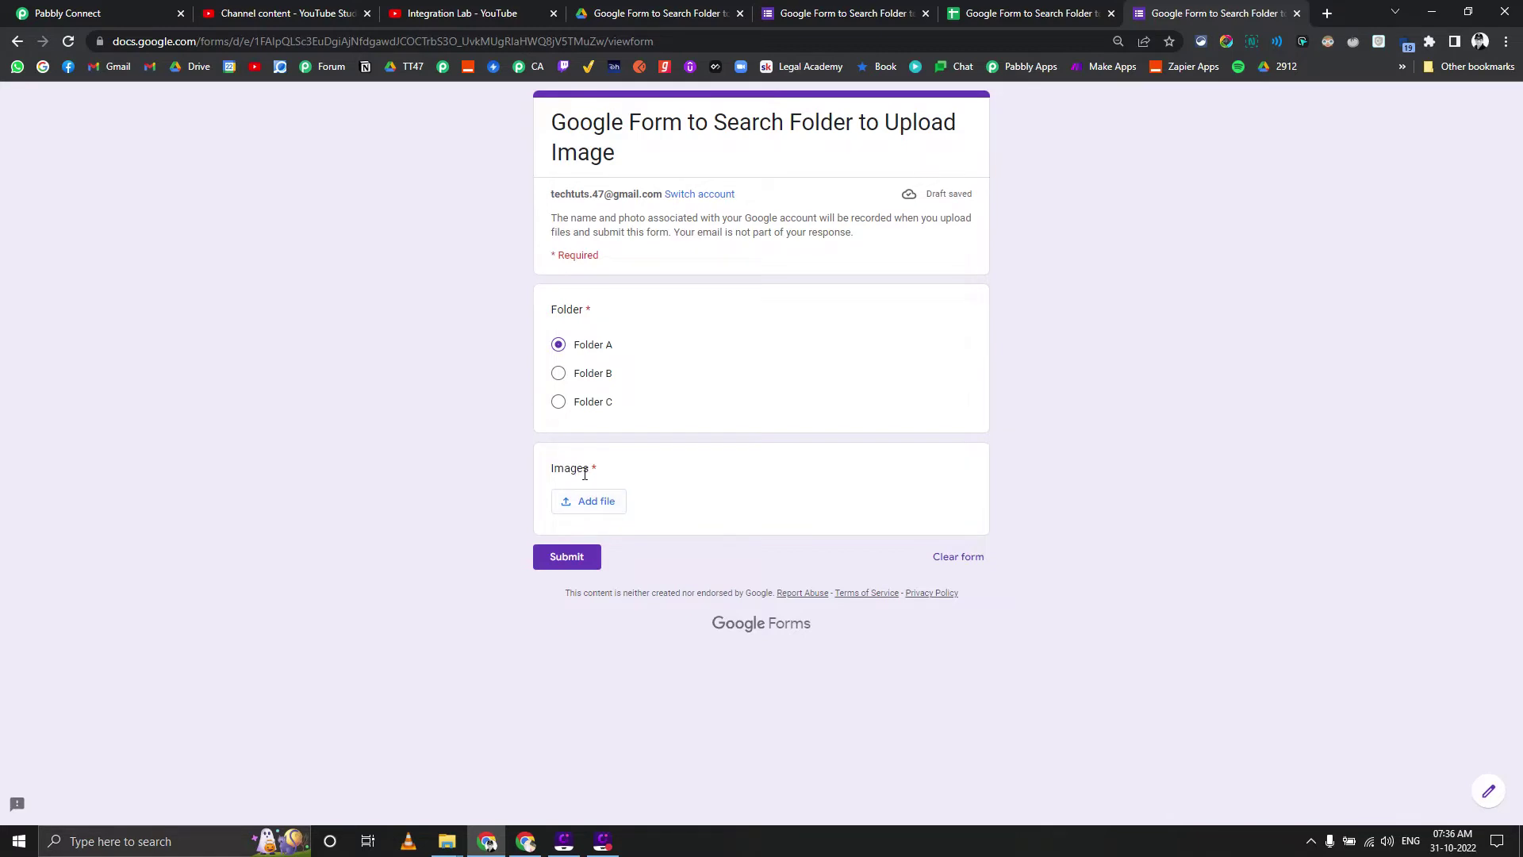
- Choose Folder B in the form, confirm Folder B in Drive is empty, and start adding a file
left_click(573, 374)
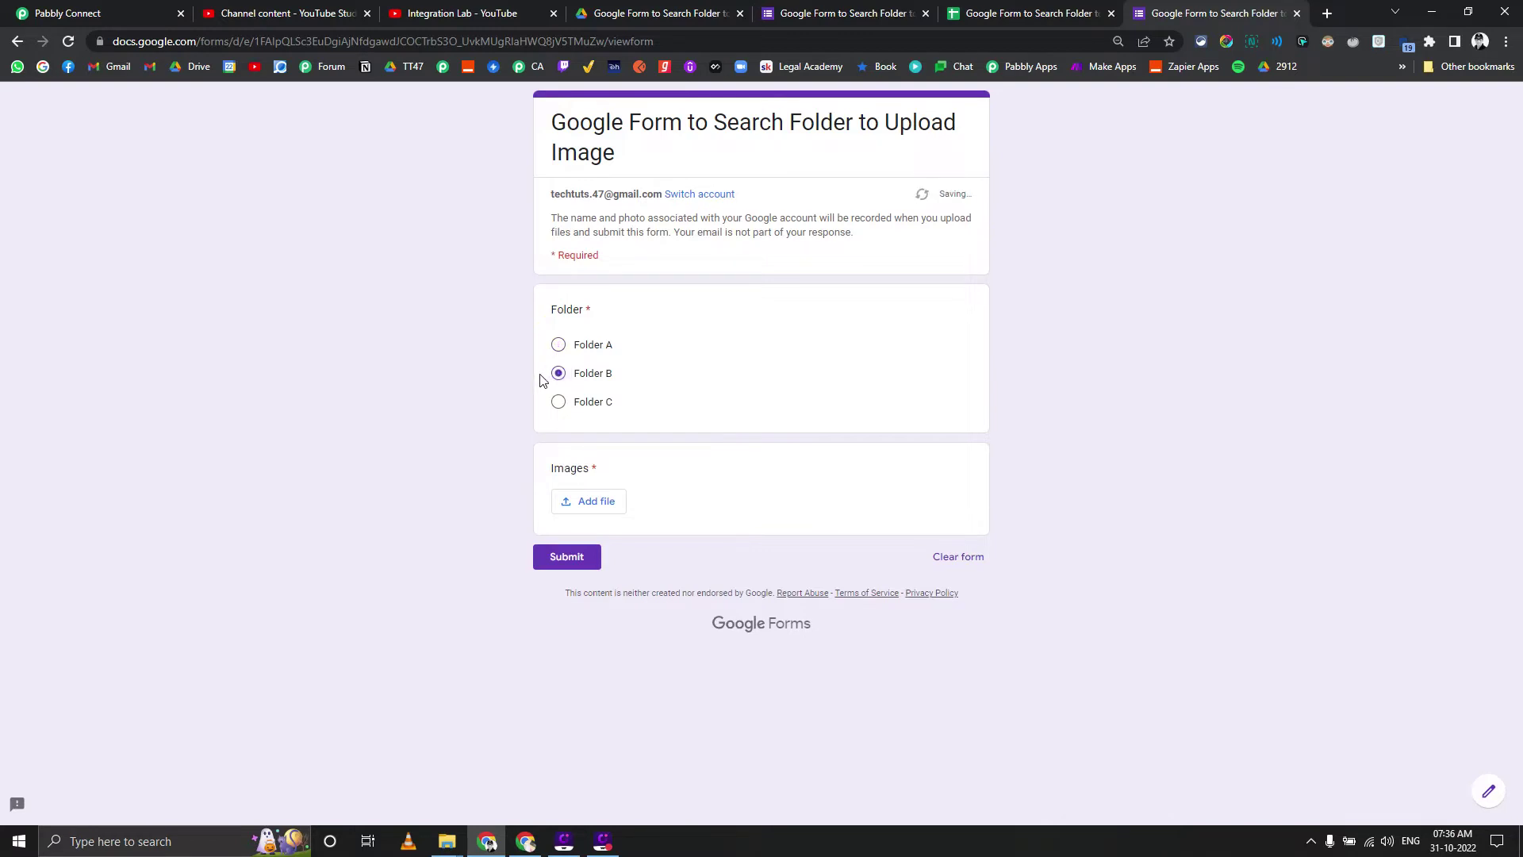
left_click(655, 14)
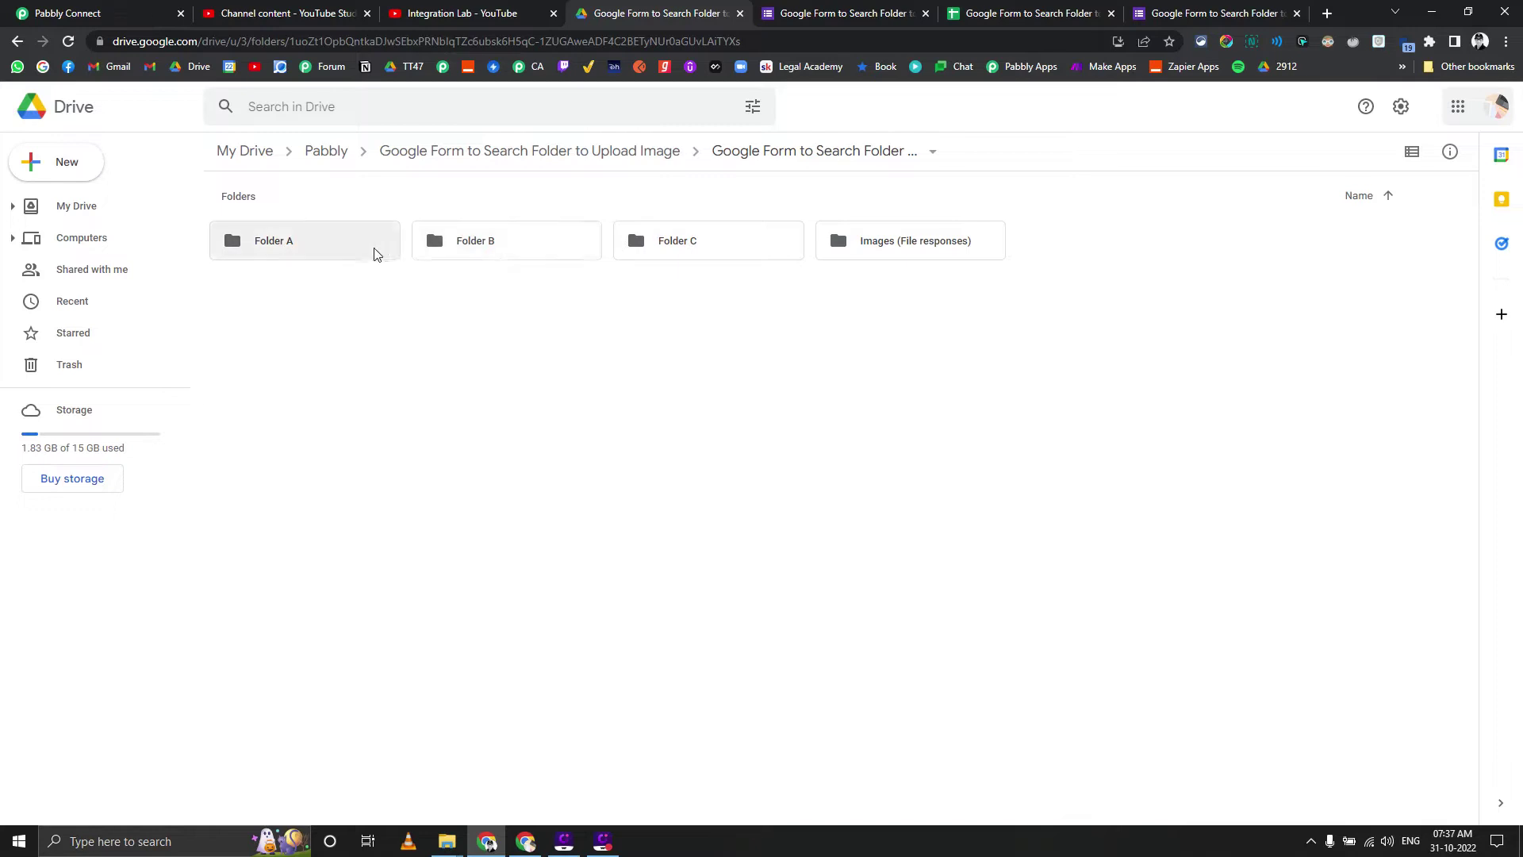
double_click(476, 258)
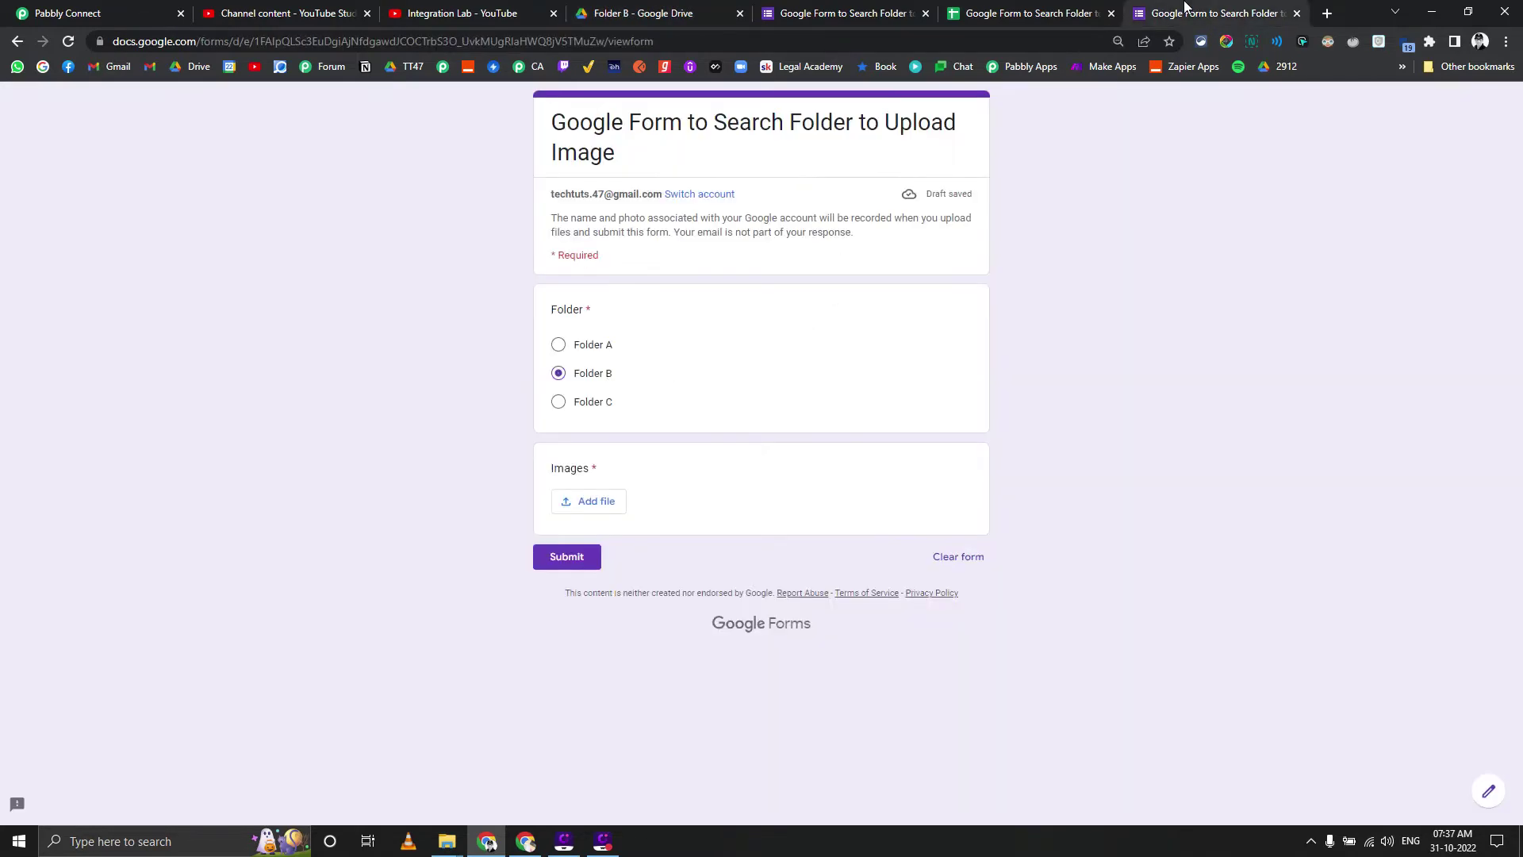
left_click(1174, 13)
left_click(601, 500)
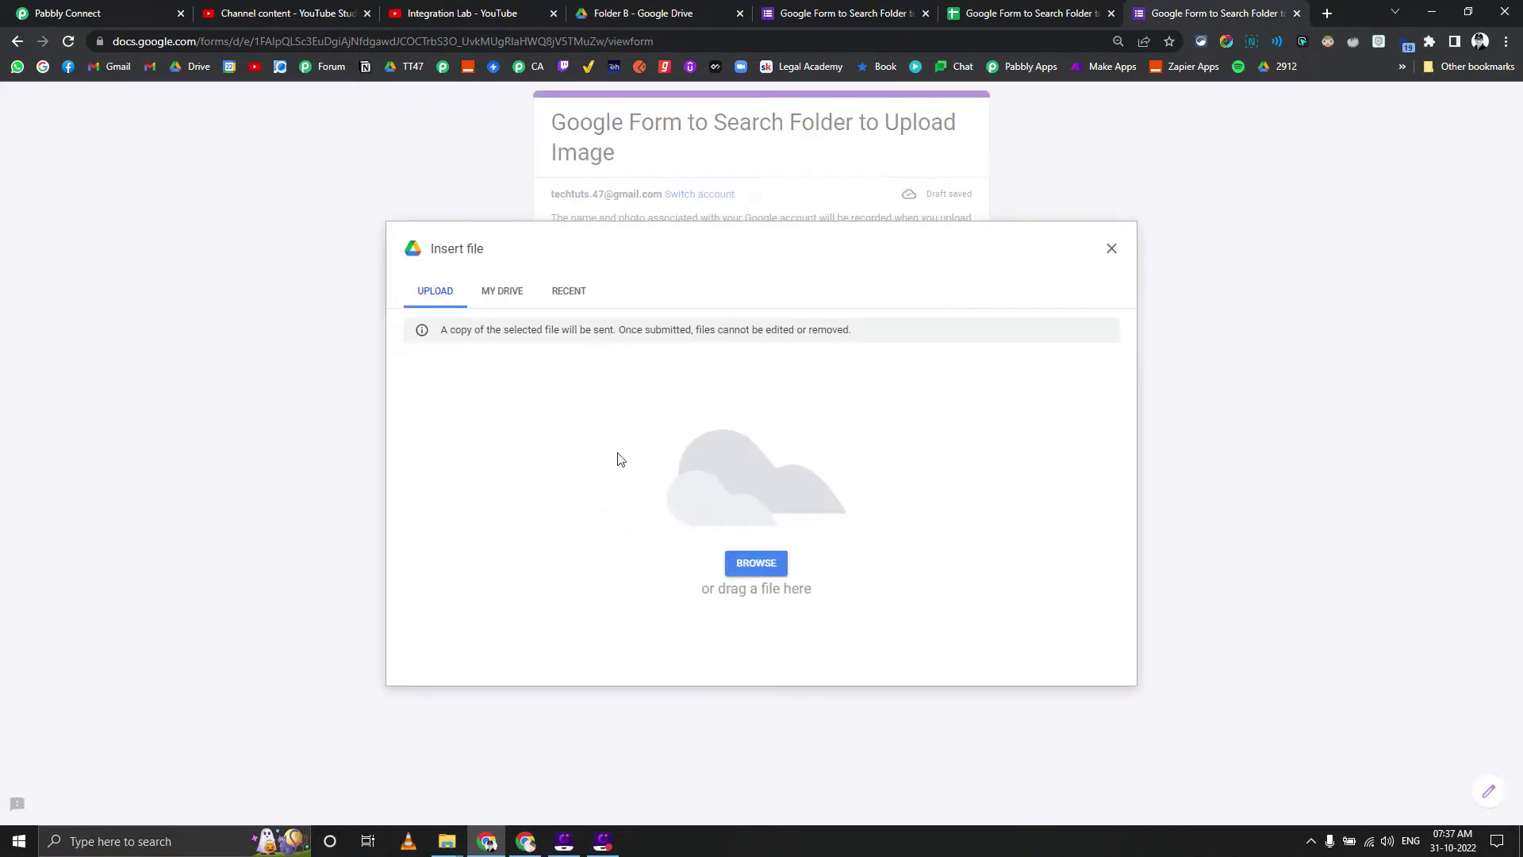
- Attach forrest gump.jpg and the second poster image, then submit the Folder B response
left_click(747, 560)
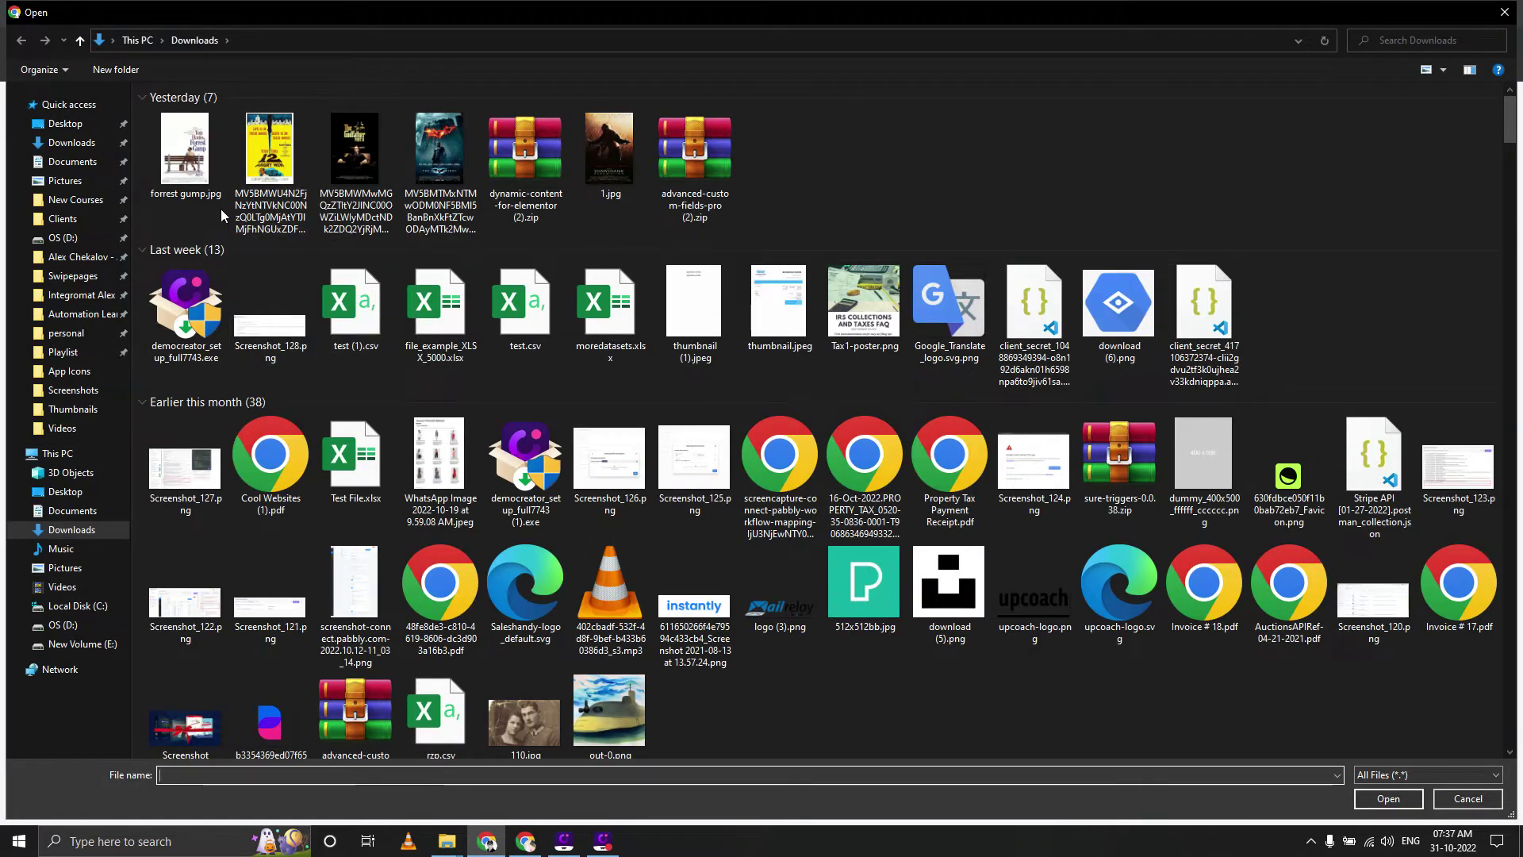
left_click(199, 198)
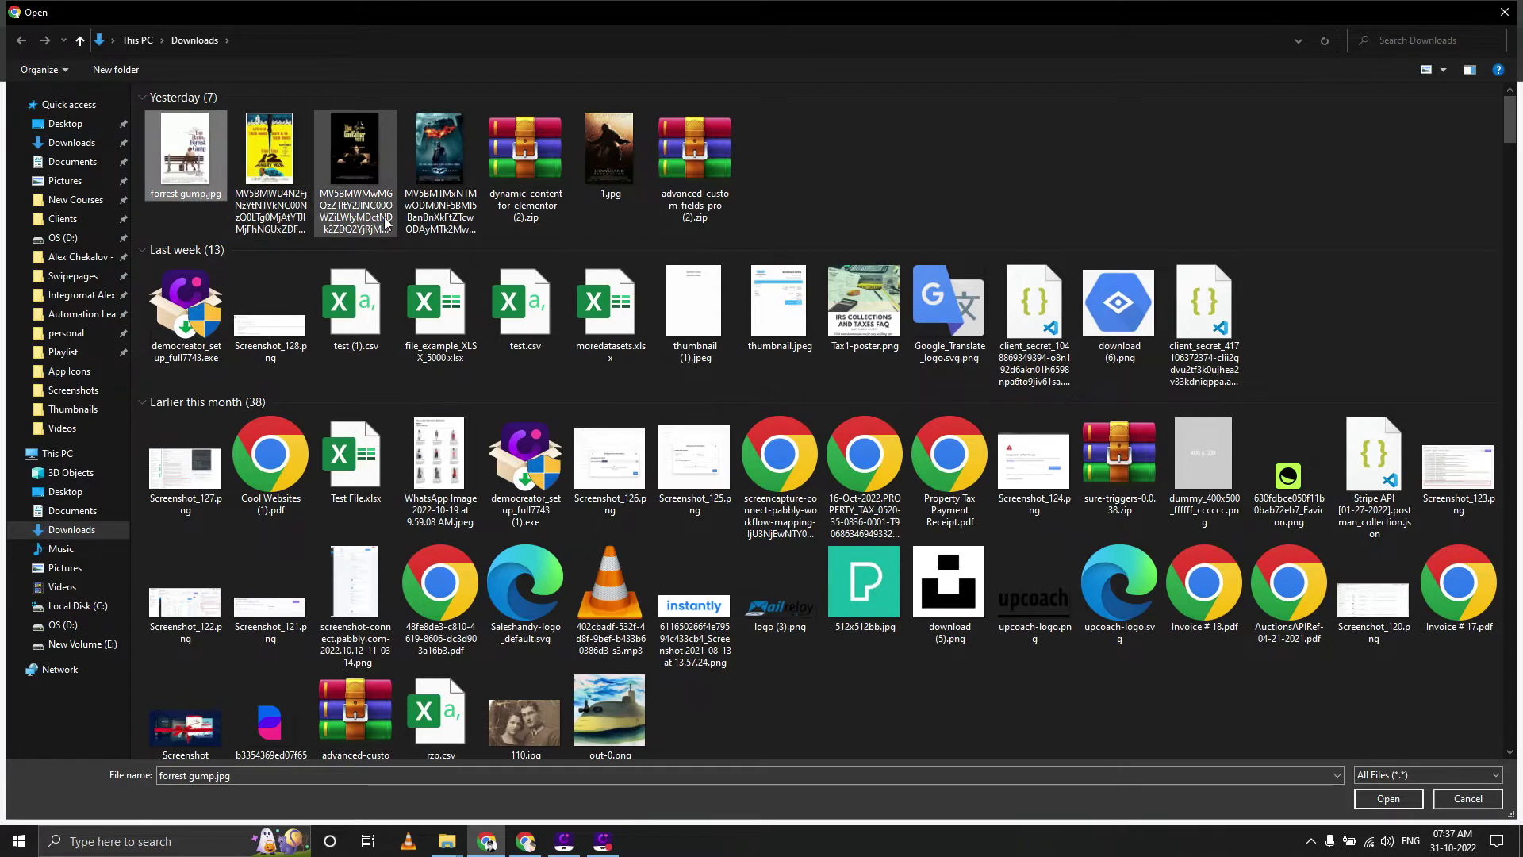
left_click(257, 208)
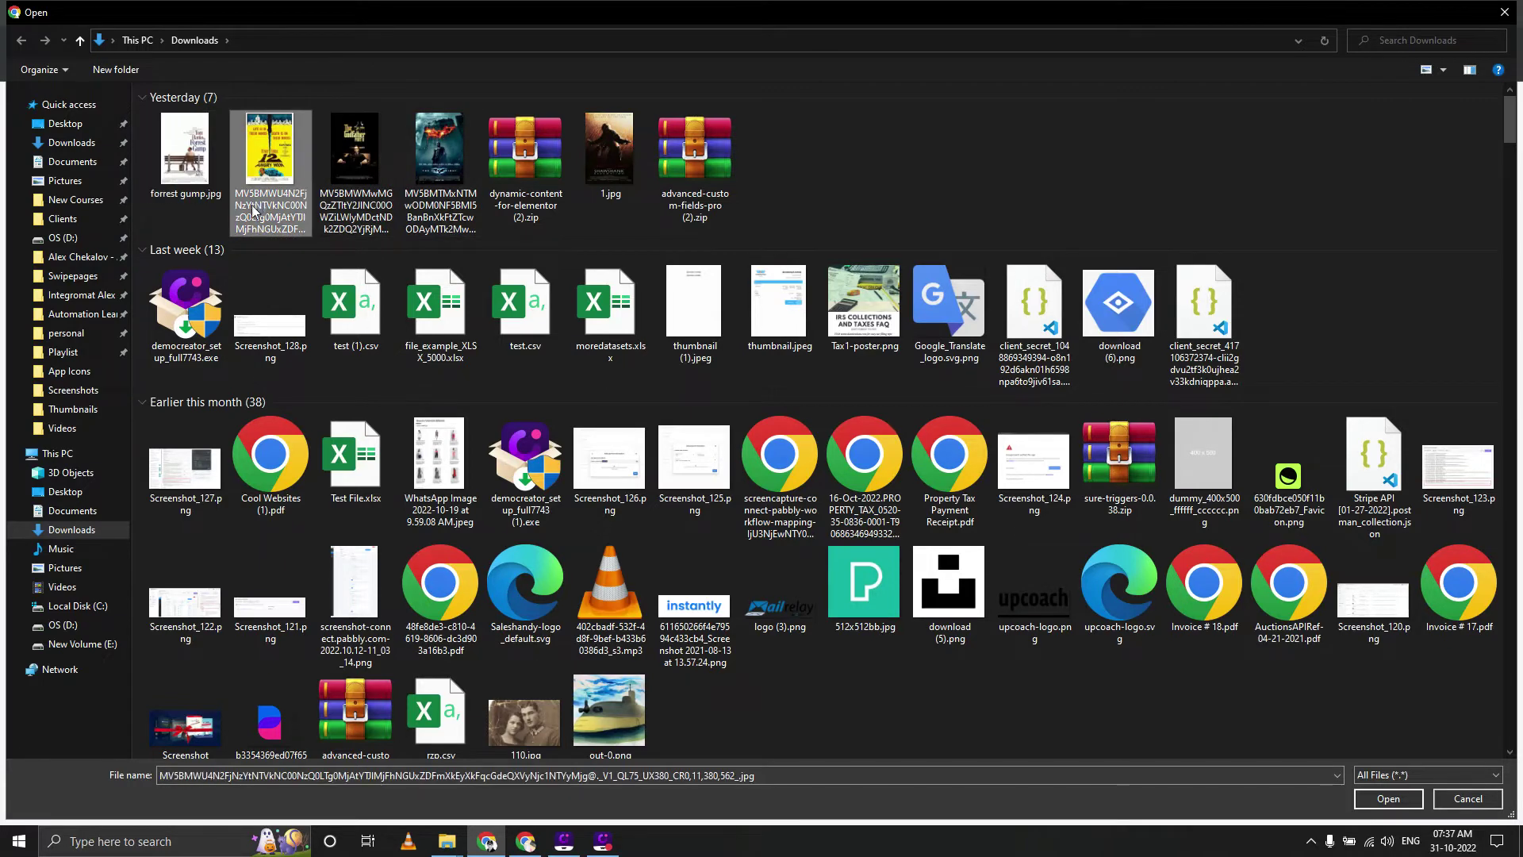
left_click(186, 158)
left_click(270, 175, "ctrl")
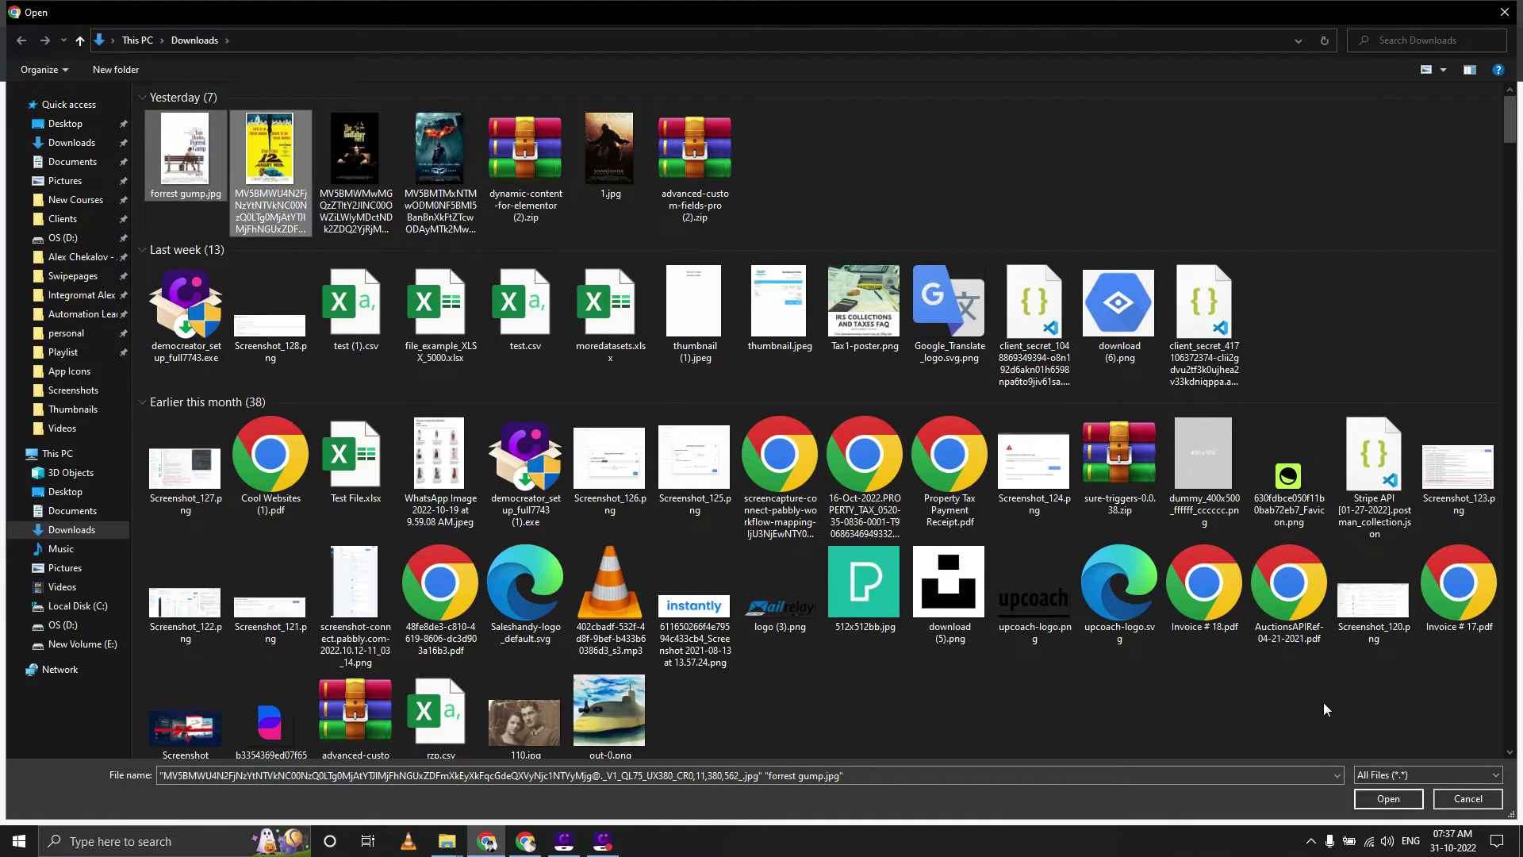
left_click(1387, 799)
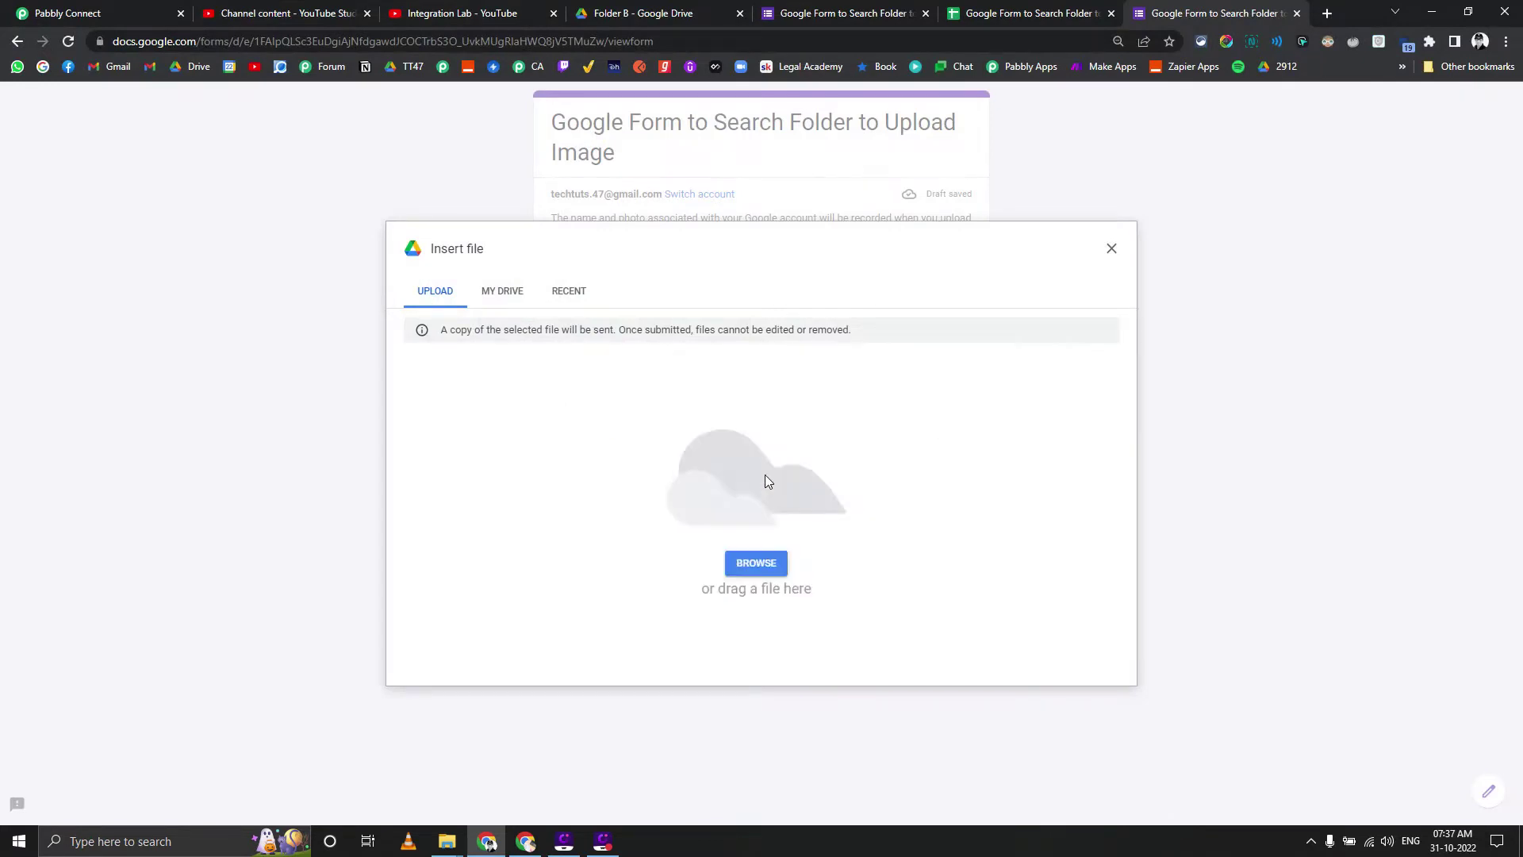
left_click(585, 600)
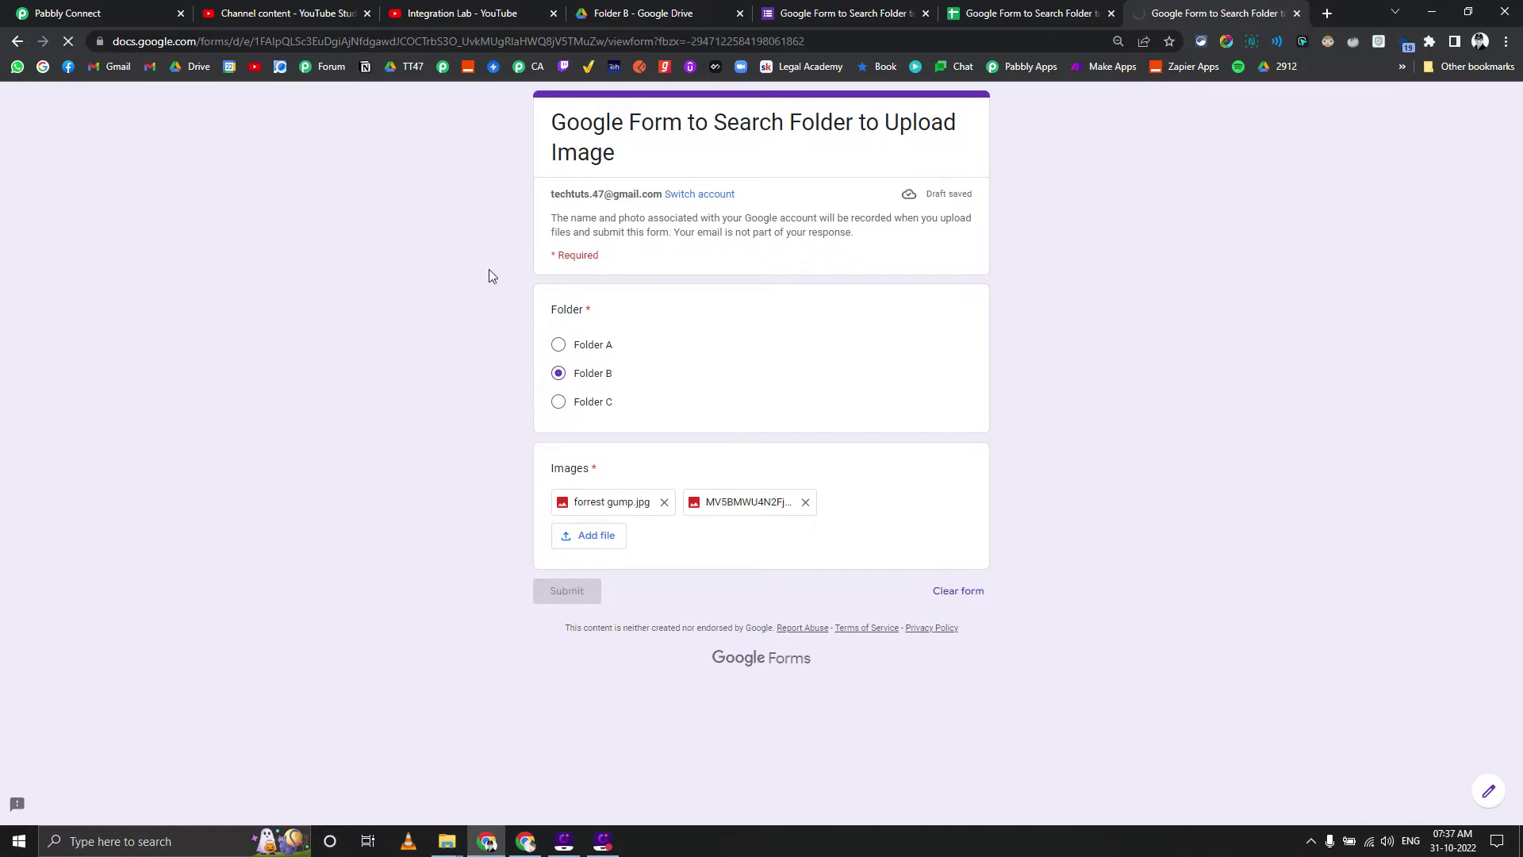
- Reload Folder B in Drive to show the two new images, then go up to File responses
left_click(647, 8)
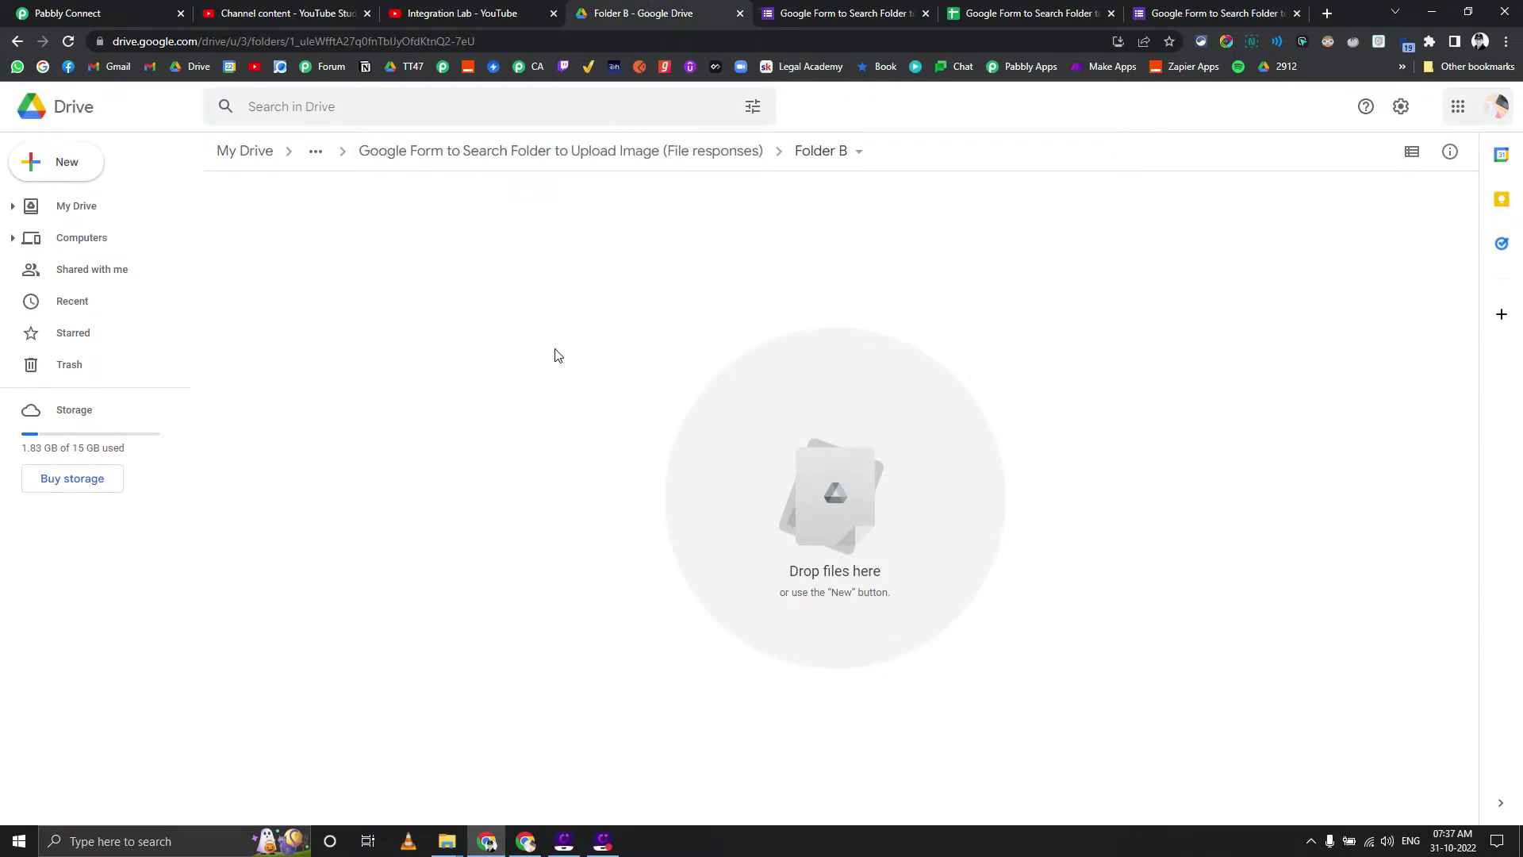
left_click(69, 42)
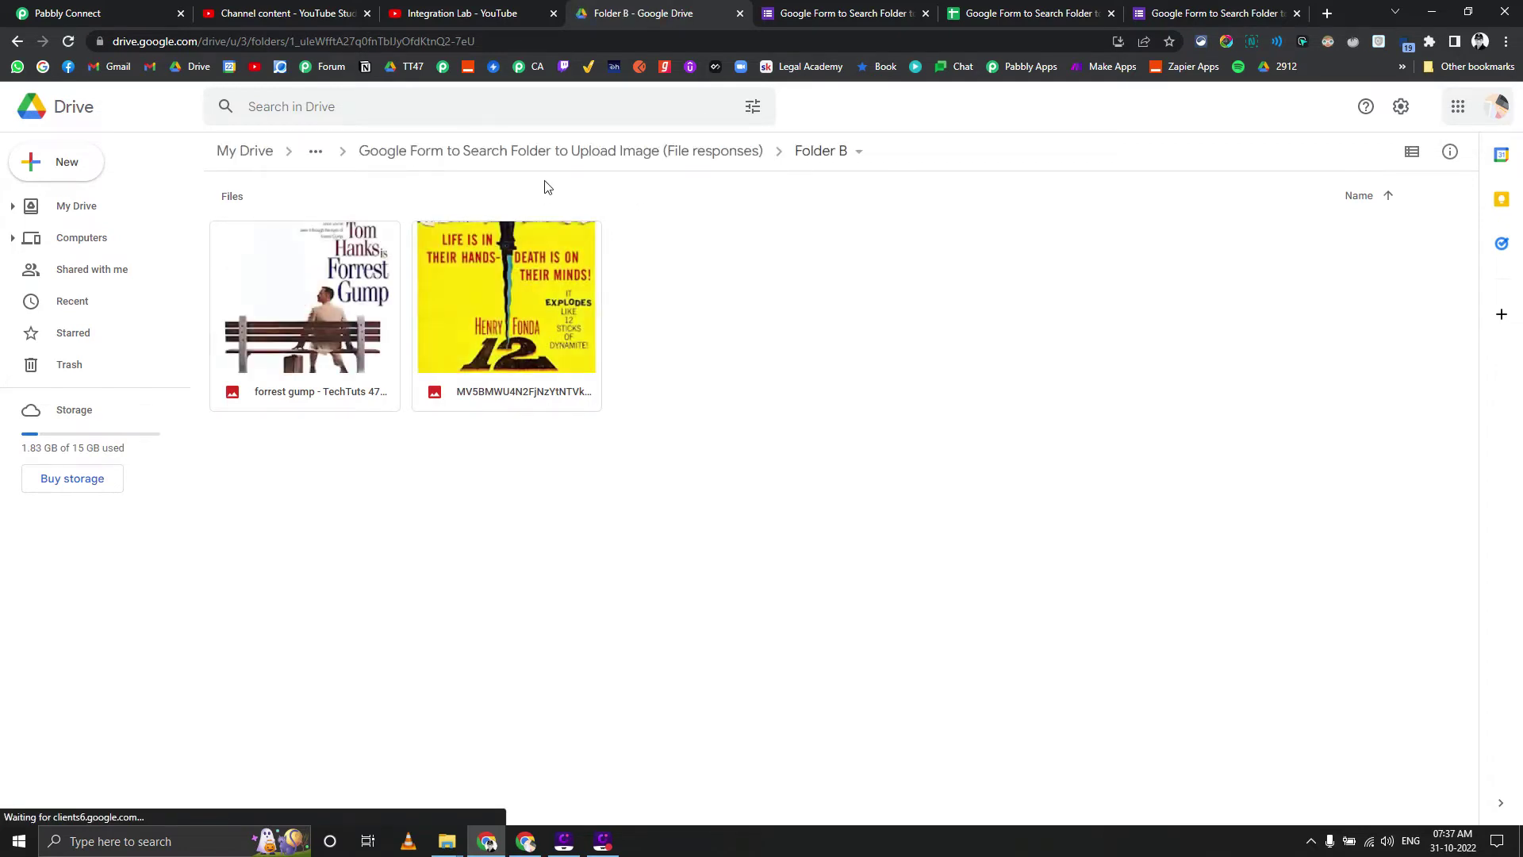
left_click(649, 153)
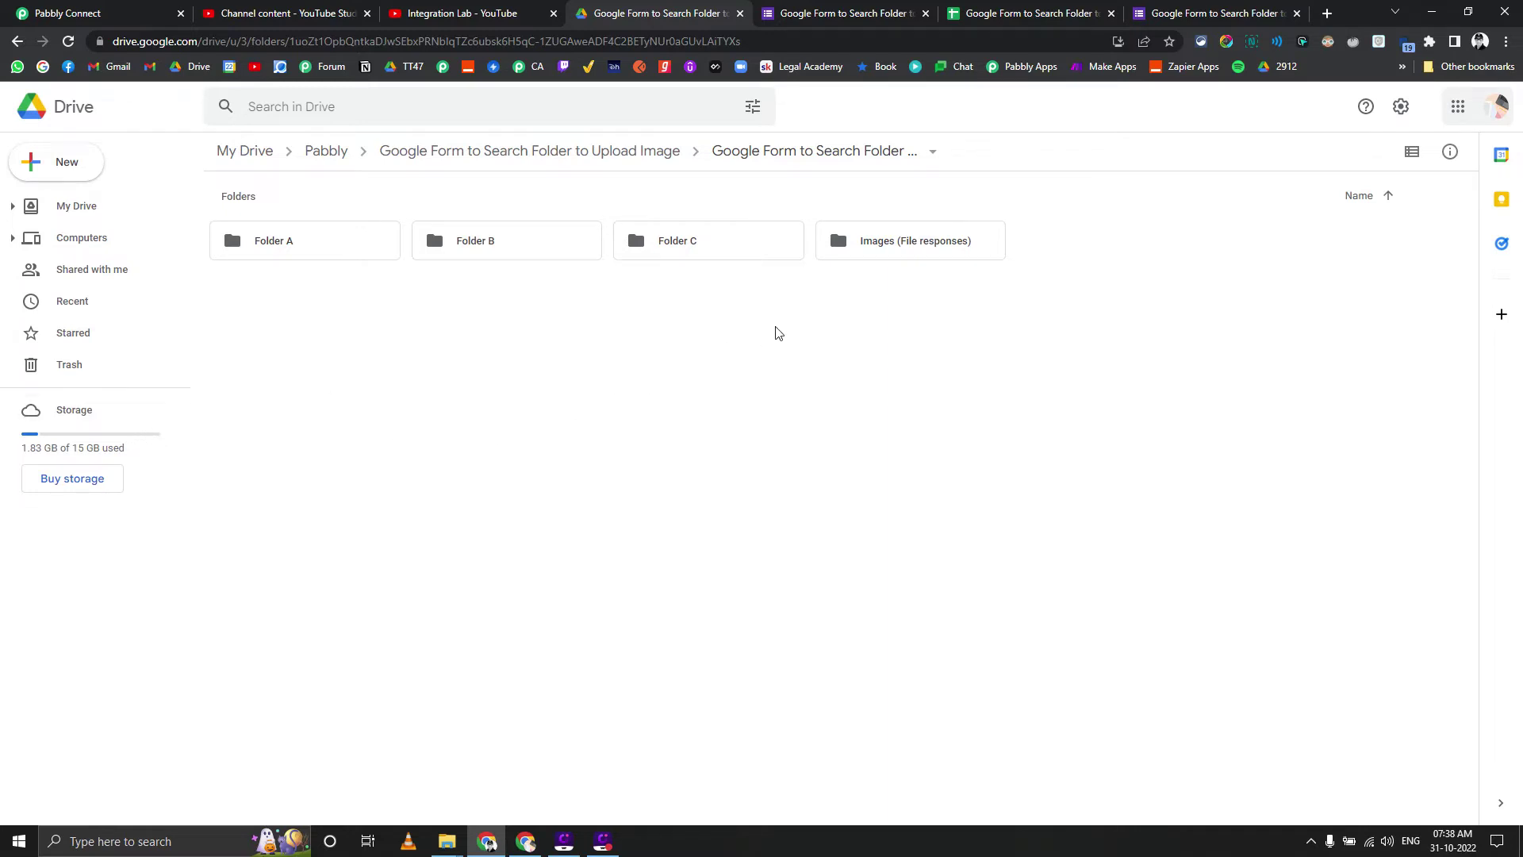
- Trash both images inside Images (File responses) and return to the form's folder listing
left_click(898, 257)
double_click(897, 257)
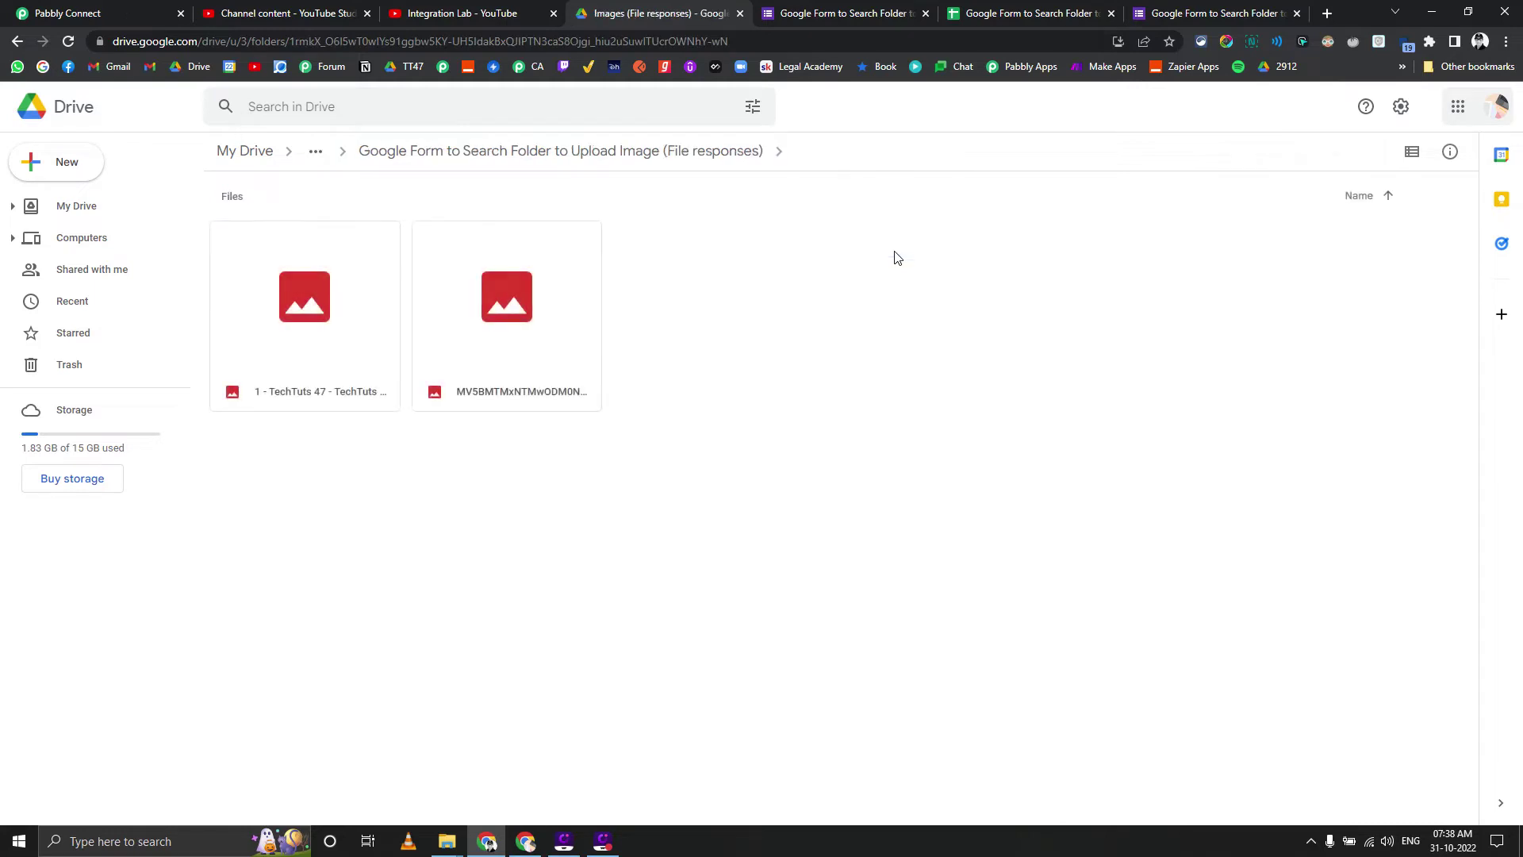
left_click_drag(313, 467, 529, 387)
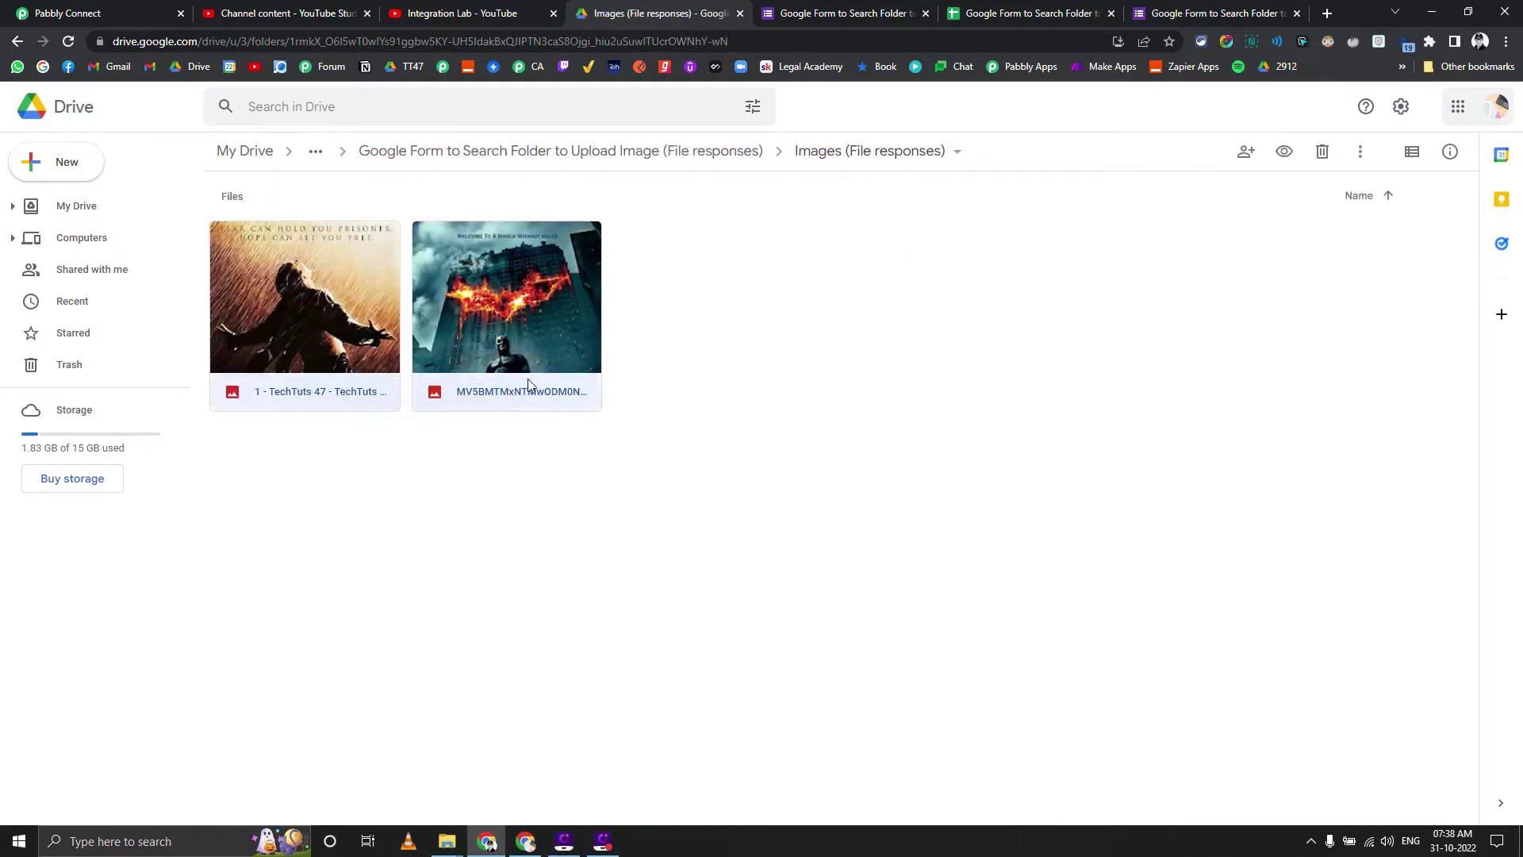
key("Delete")
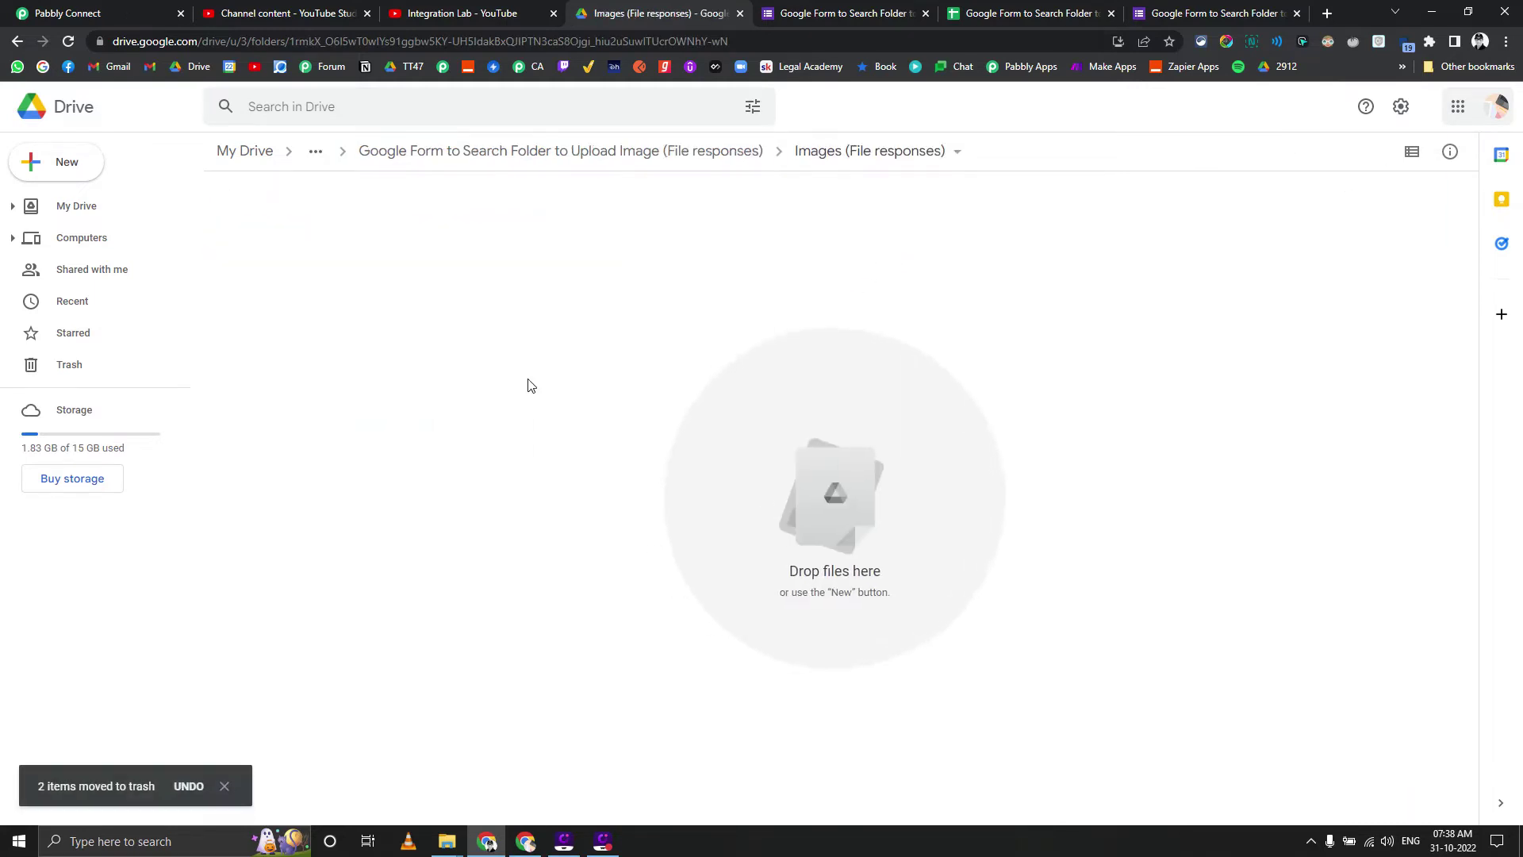
left_click(725, 165)
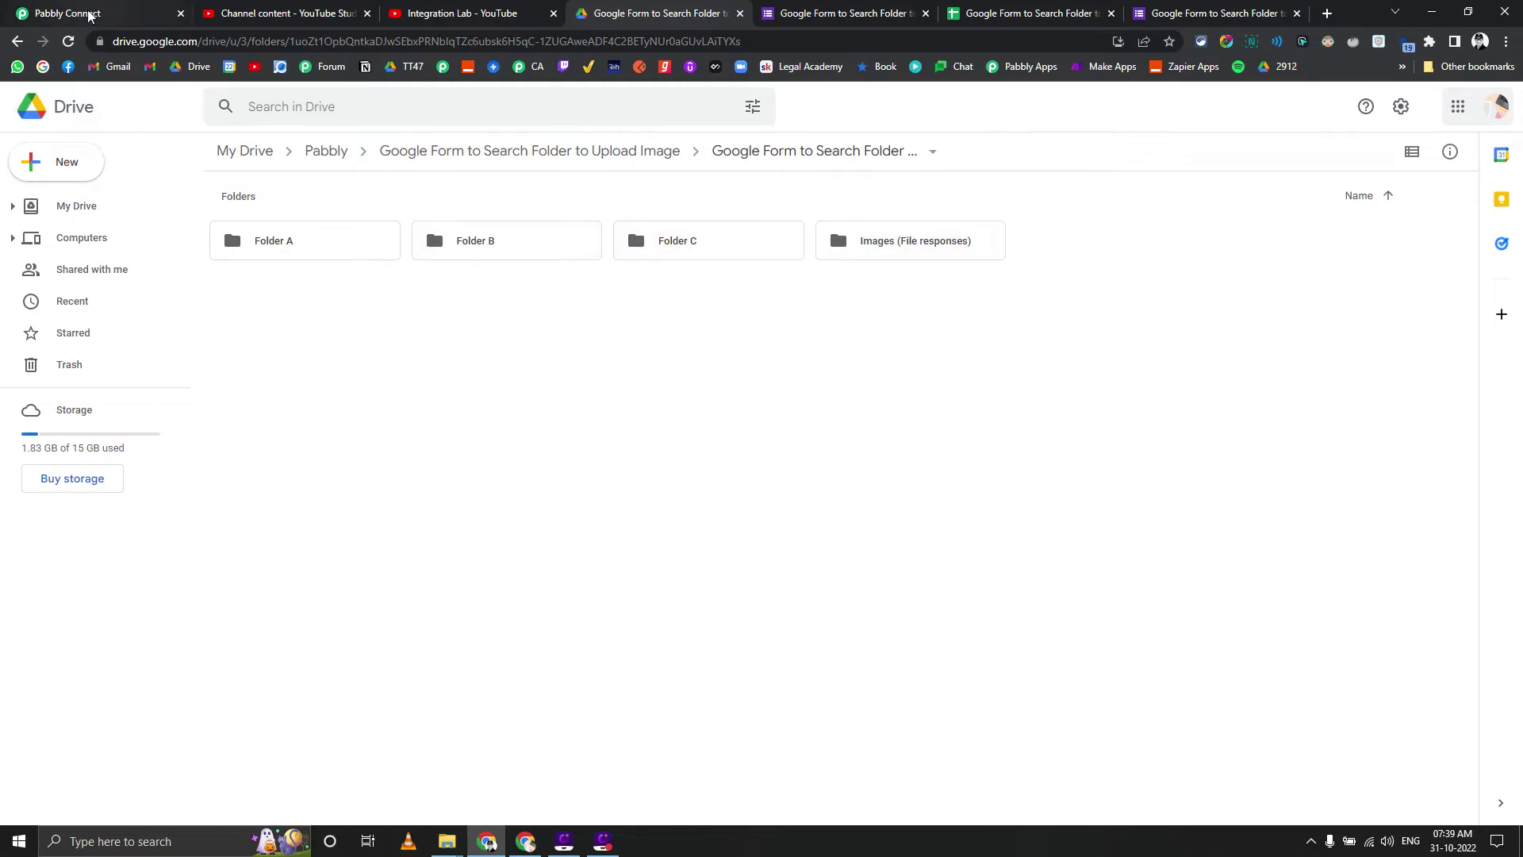
- Expand the captured form response data in the Pabbly Connect workflow
left_click(68, 13)
scroll(317, 316, "up", 20)
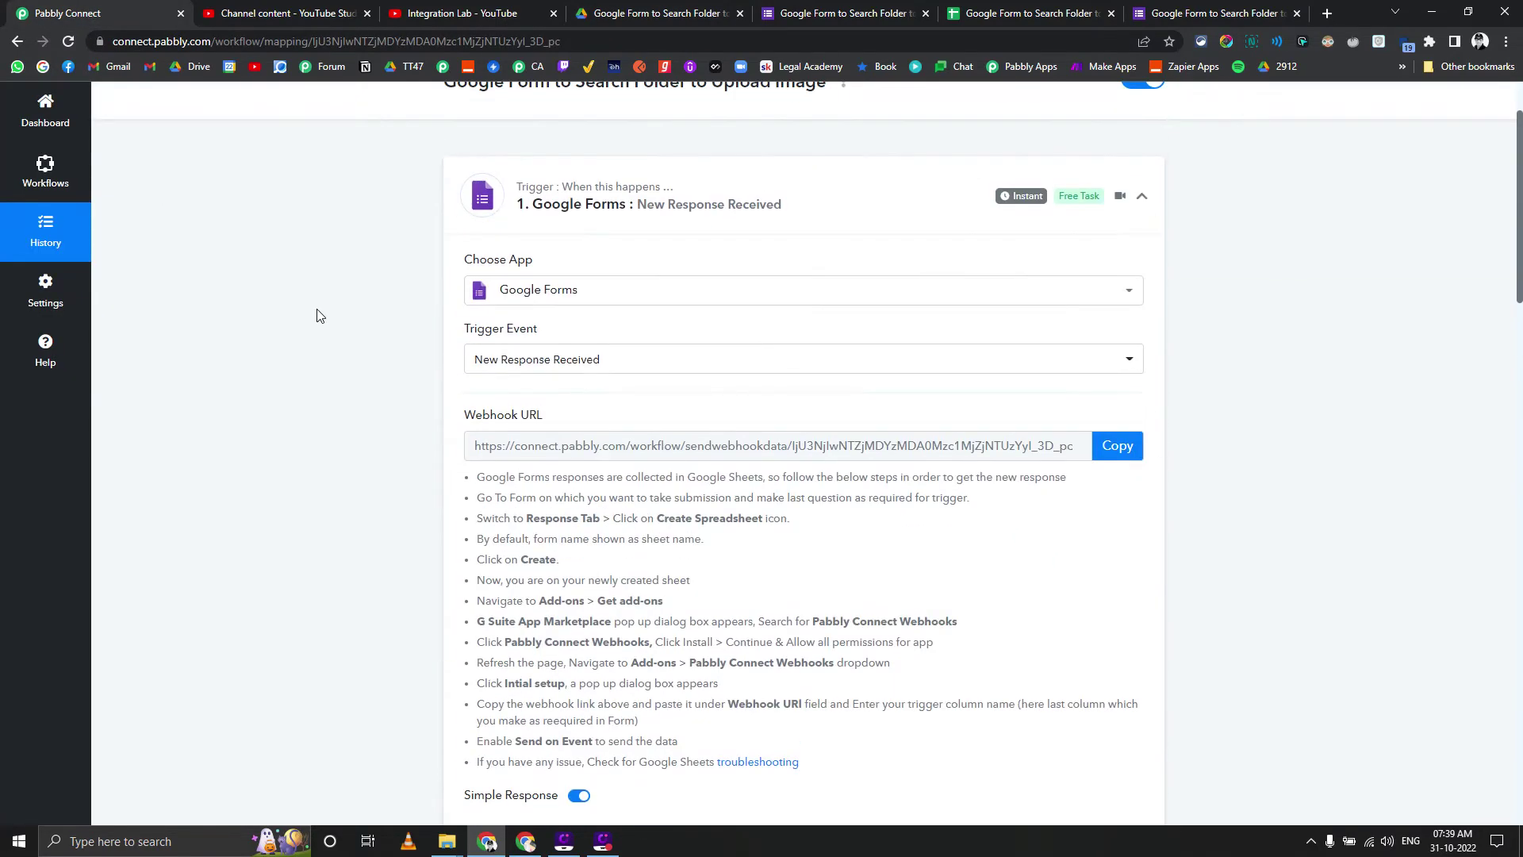
scroll(317, 315, "down", 5)
left_click(506, 567)
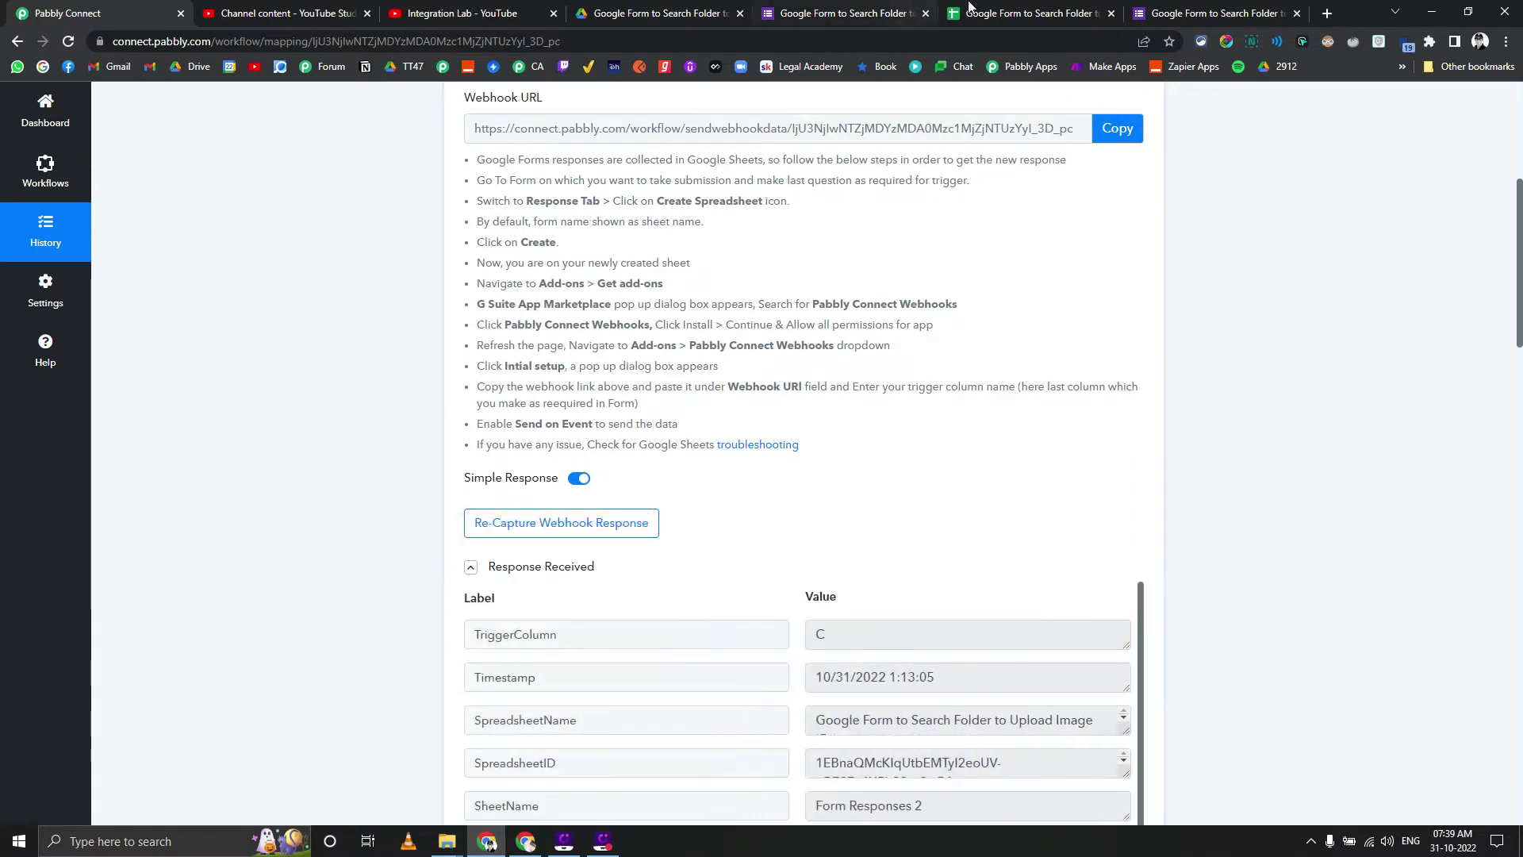
- In the responses spreadsheet, view Extensions > Pabbly Connect Webhooks, then dismiss the menu
left_click(1023, 13)
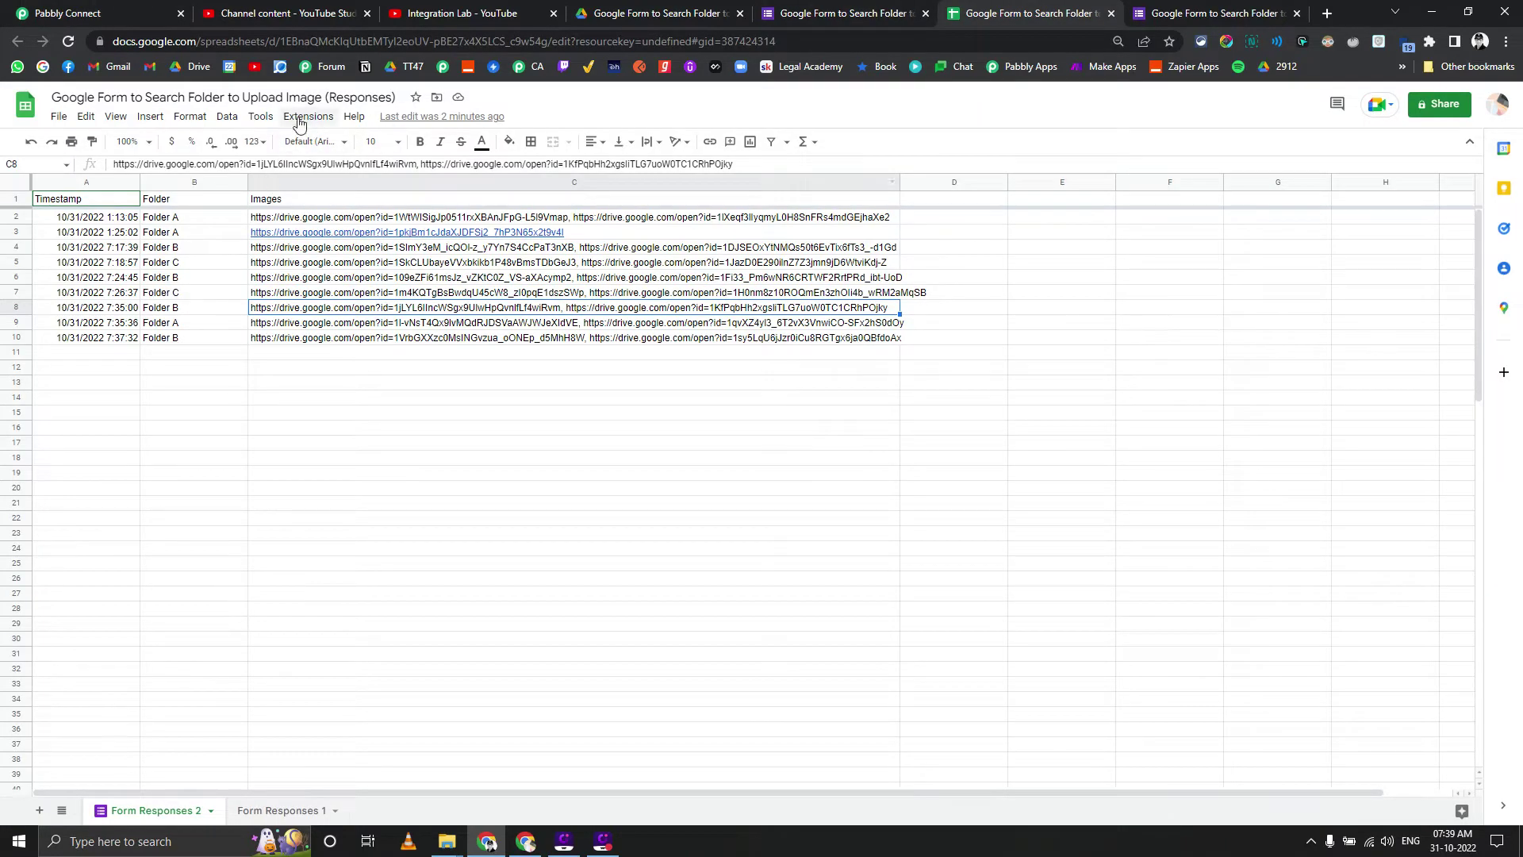
left_click(303, 121)
mouse_move(488, 283)
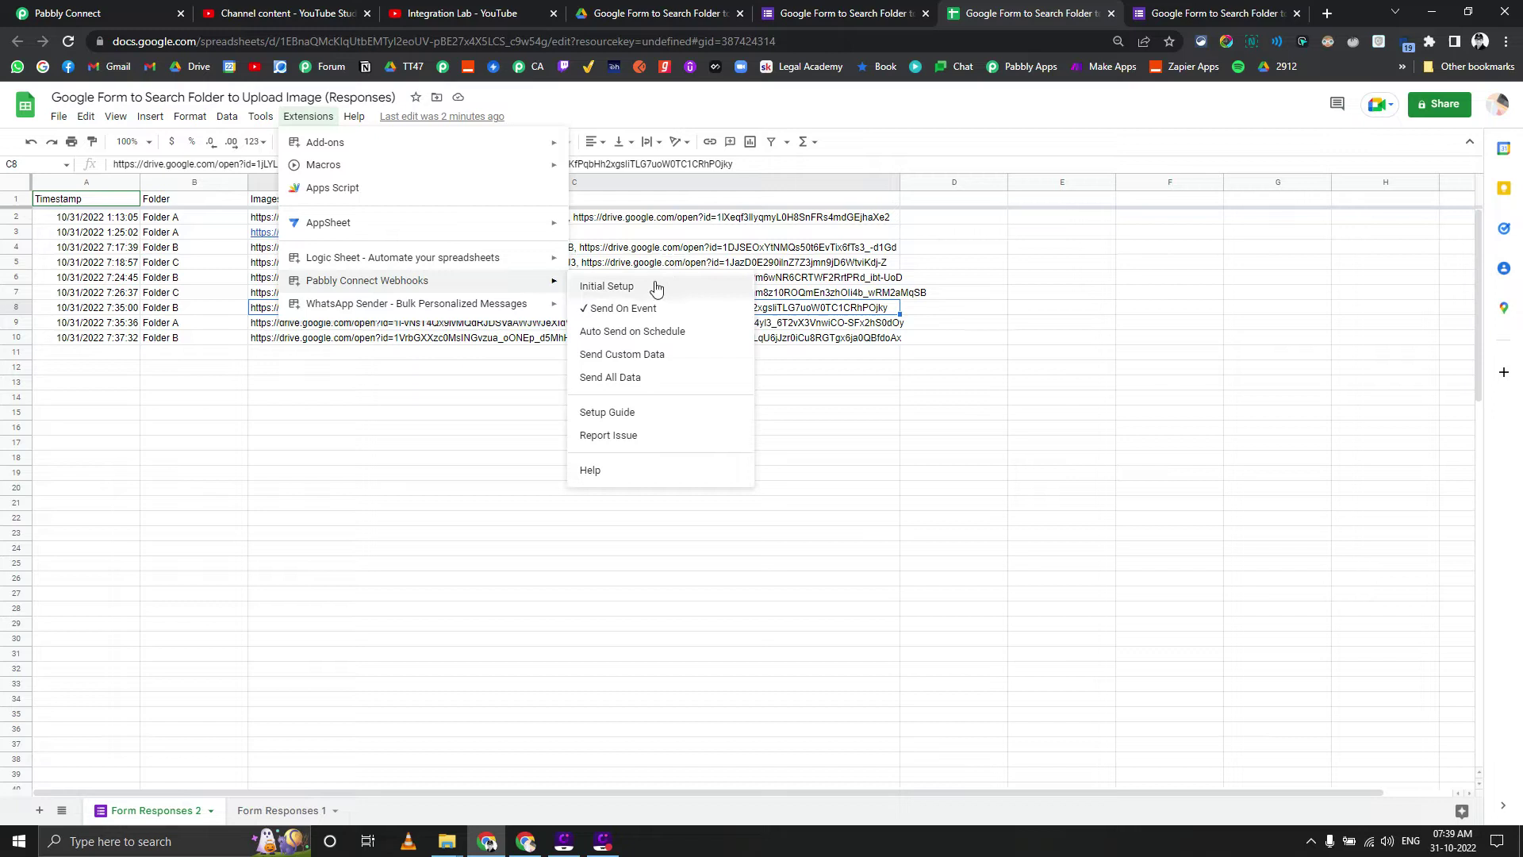
left_click(464, 398)
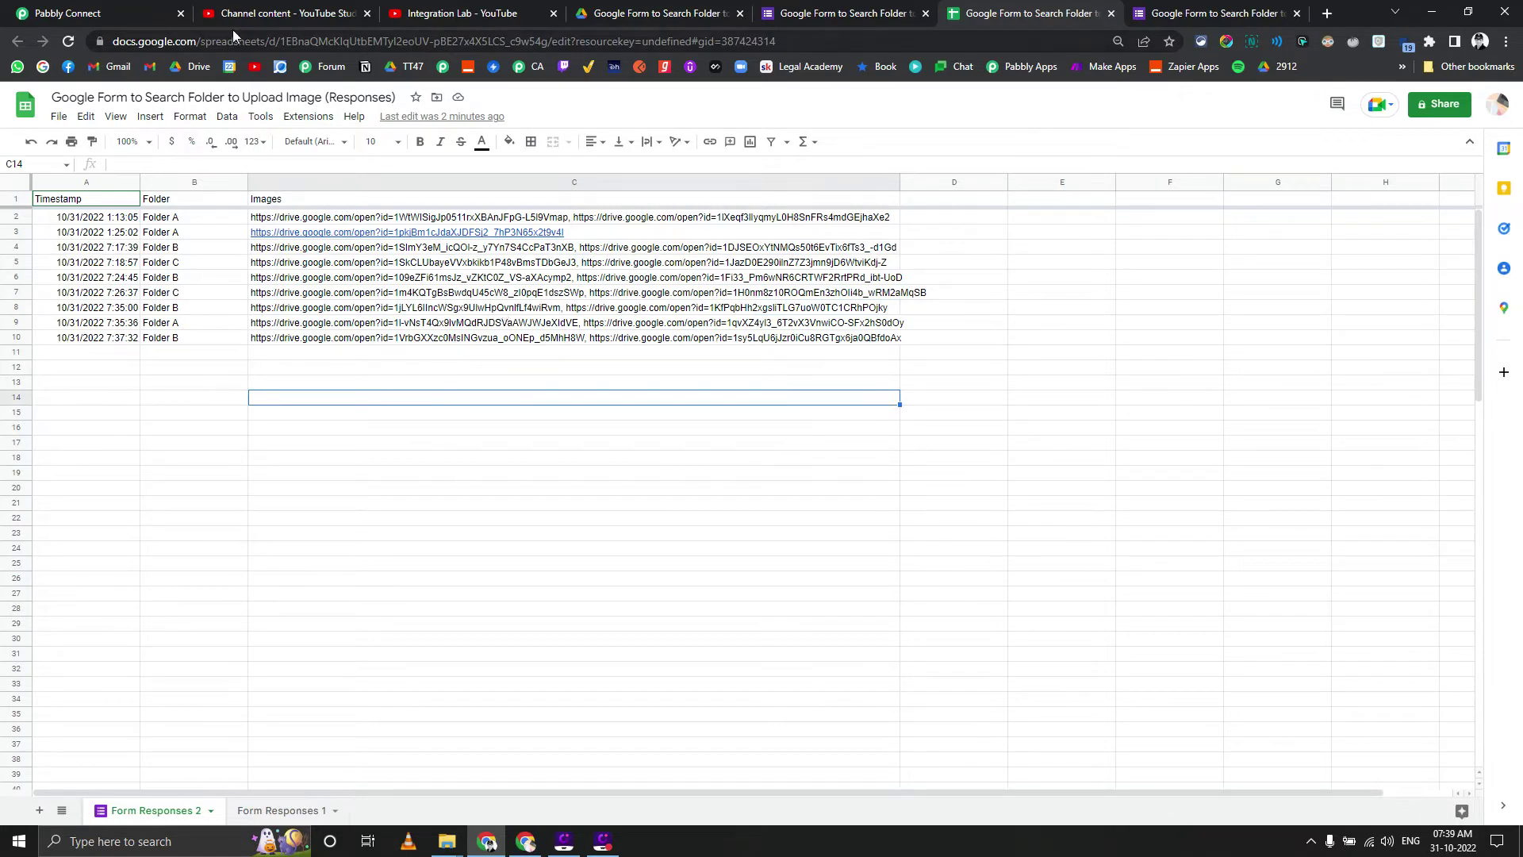
- Close the YouTube tabs and expand the Text Formatter step in the Pabbly workflow
left_click(367, 13)
left_click(366, 14)
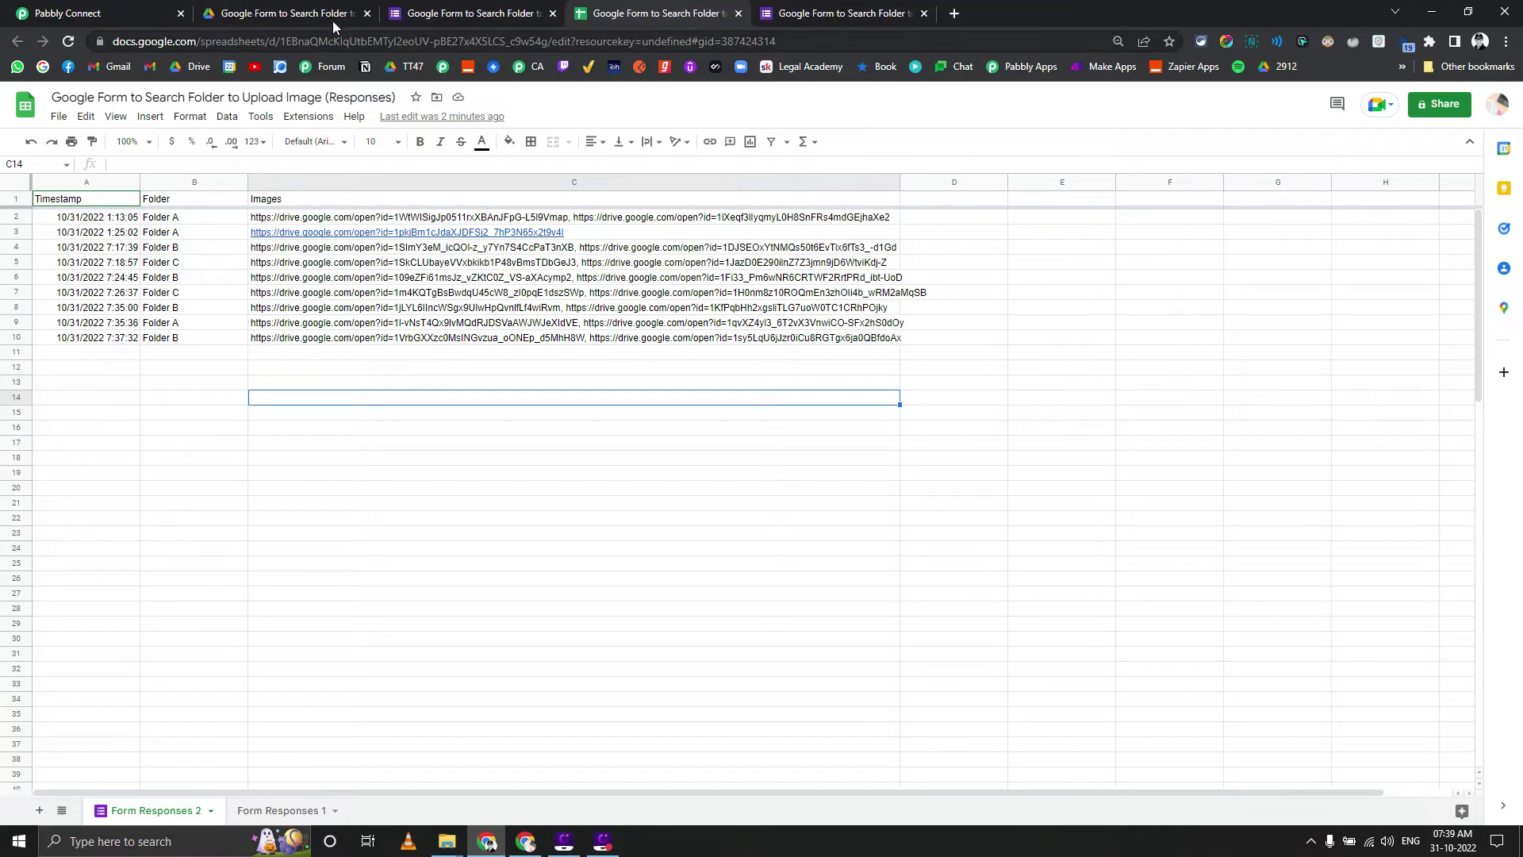
left_click(135, 14)
scroll(310, 342, "down", 5)
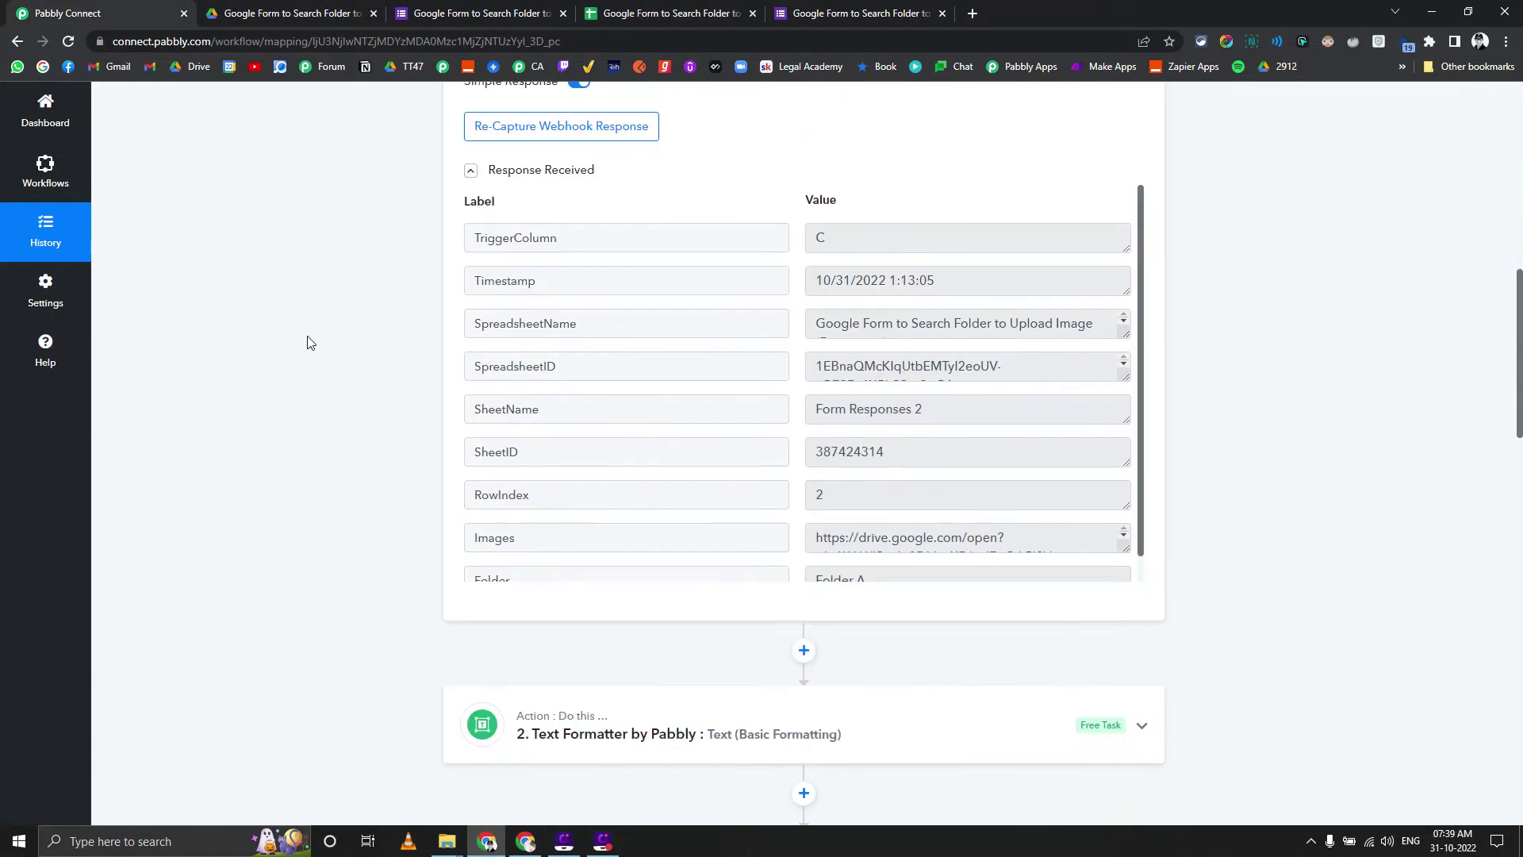
scroll(833, 325, "down", 1)
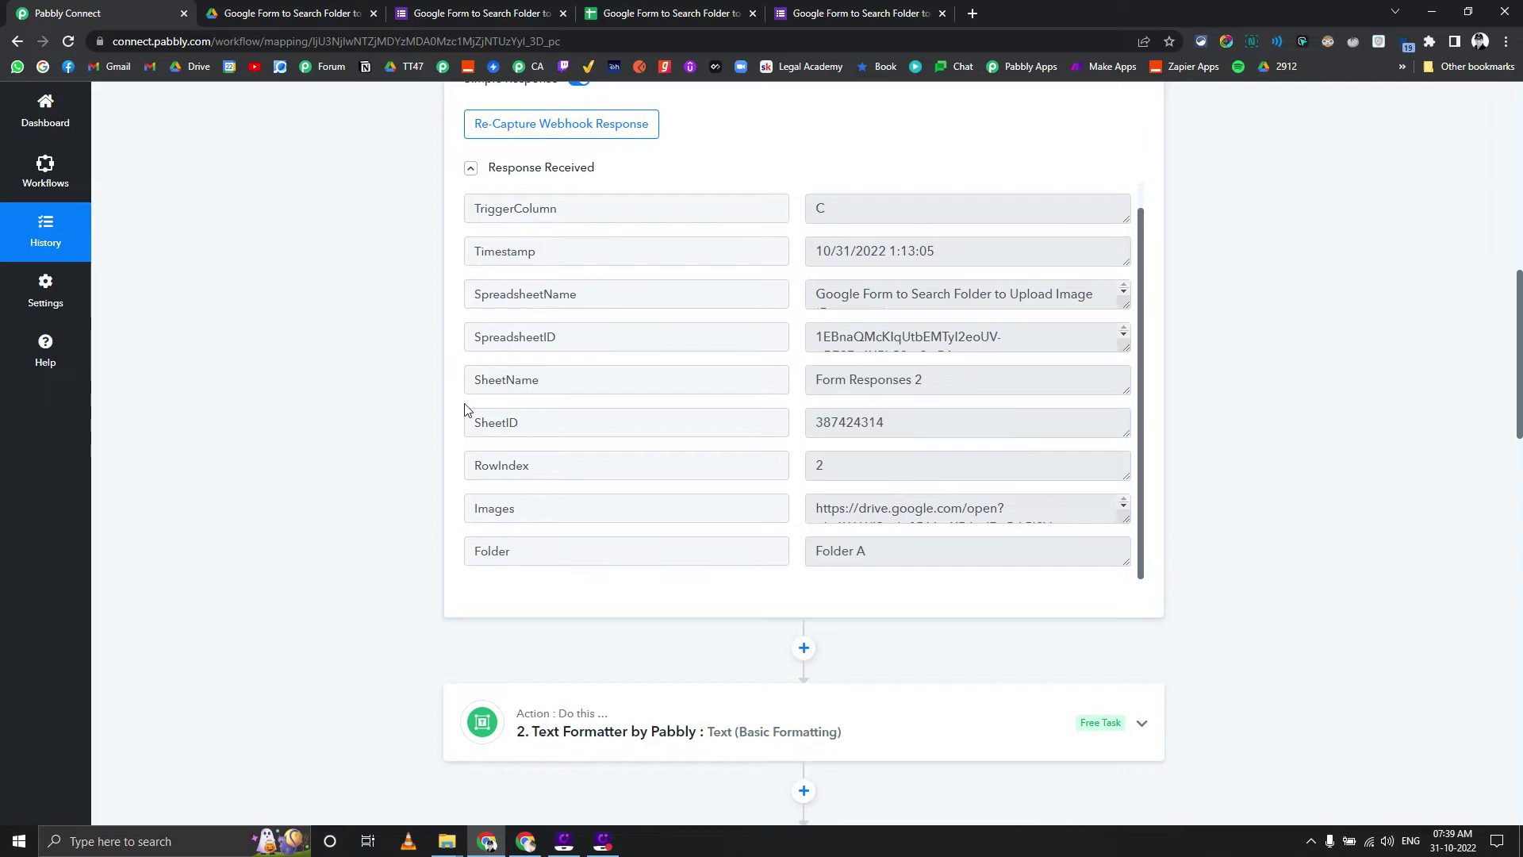
scroll(612, 500, "down", 3)
left_click(564, 493)
- Check cell C2 in the responses sheet, holding two Folder A image links
scroll(360, 471, "up", 4)
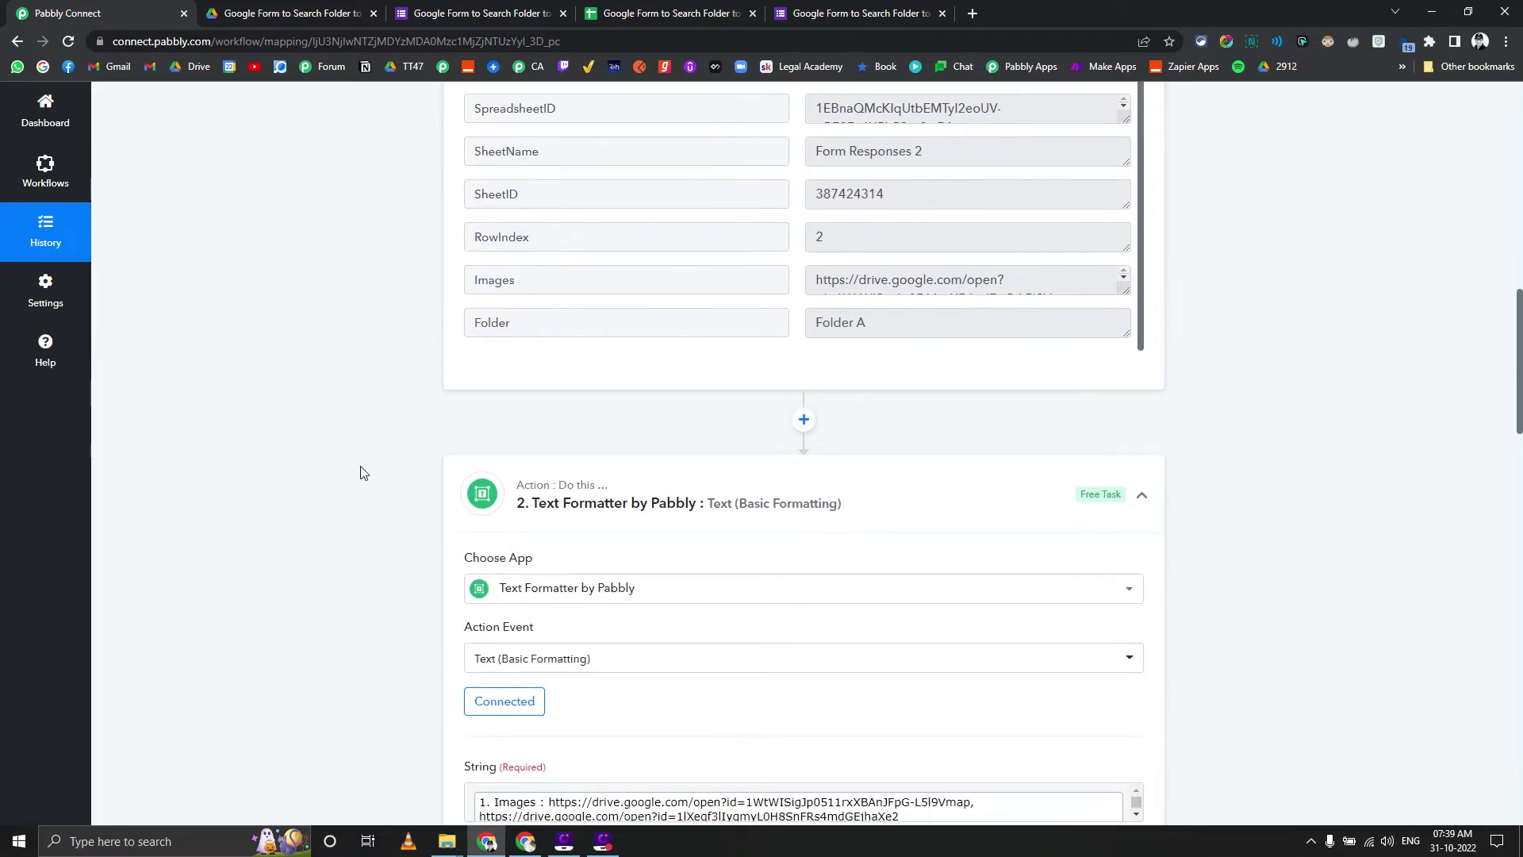
left_click(662, 13)
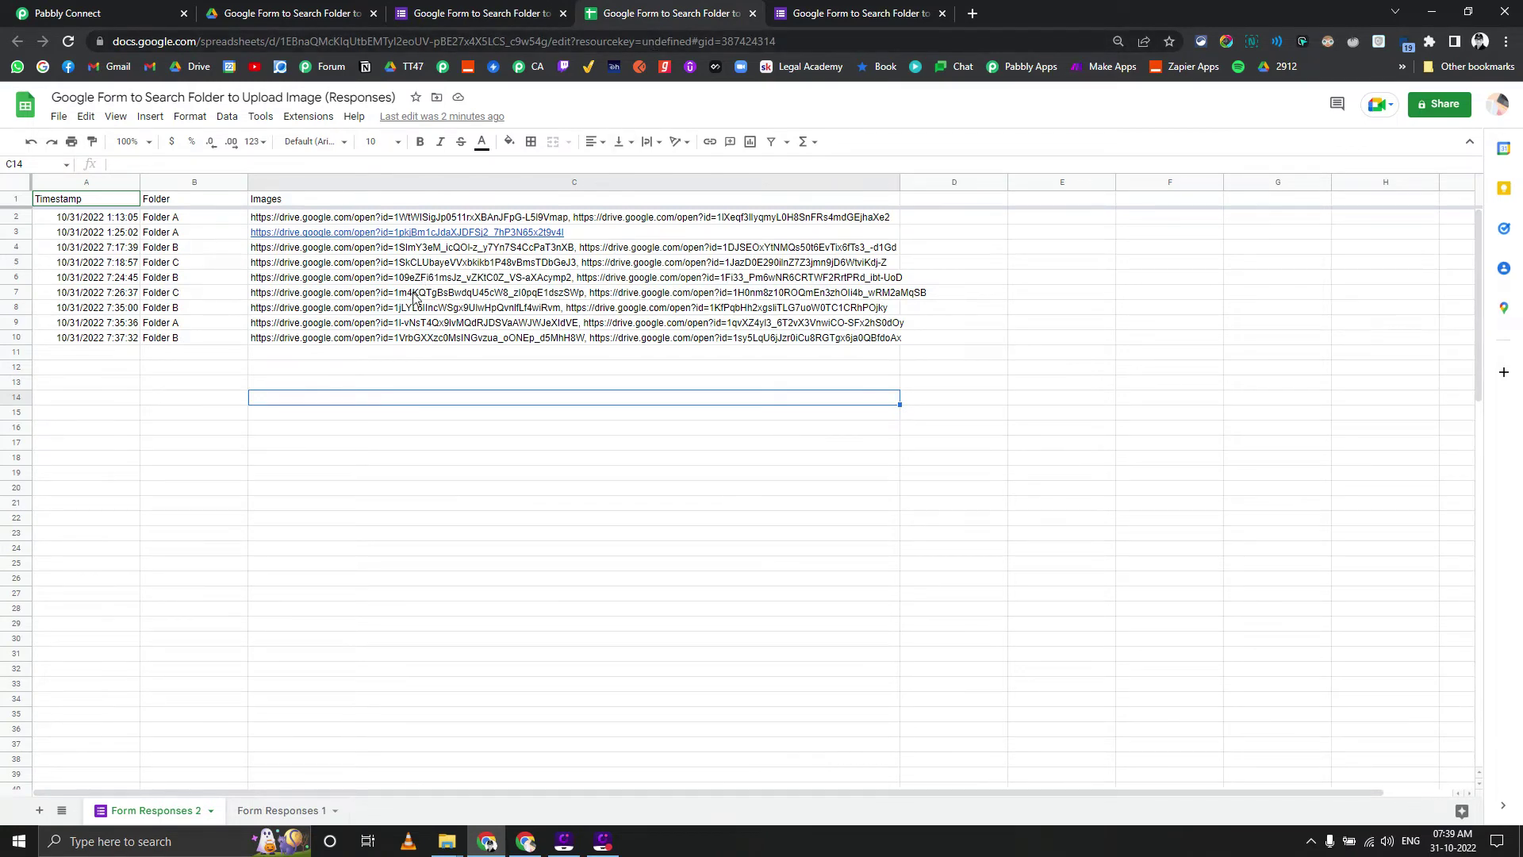
left_click(577, 218)
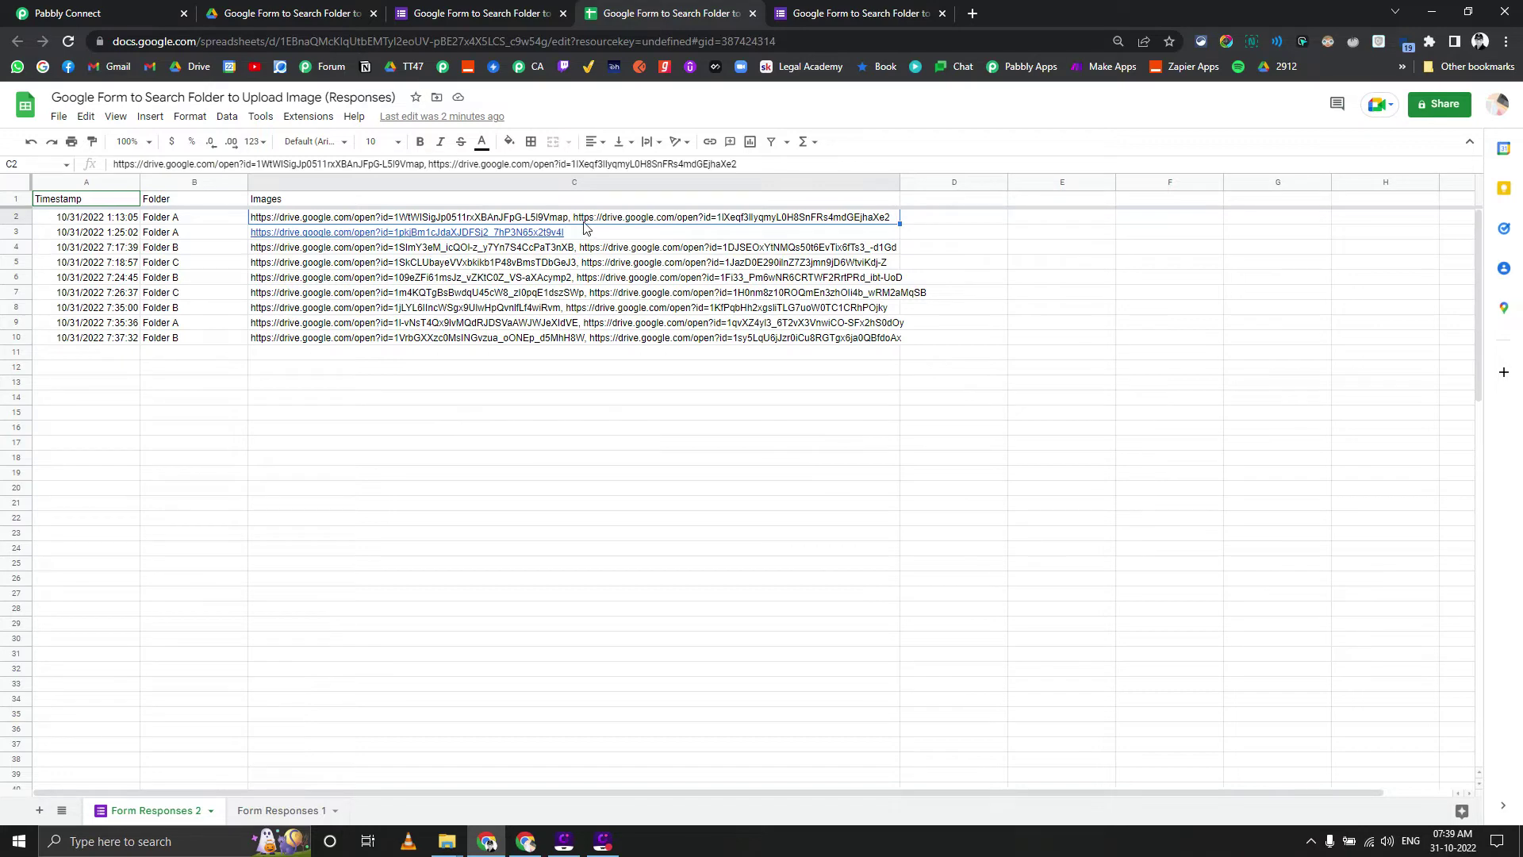
- Expand the Text Formatter's test response and enlarge the Result to read both extracted Drive links
left_click(126, 9)
scroll(431, 445, "down", 5)
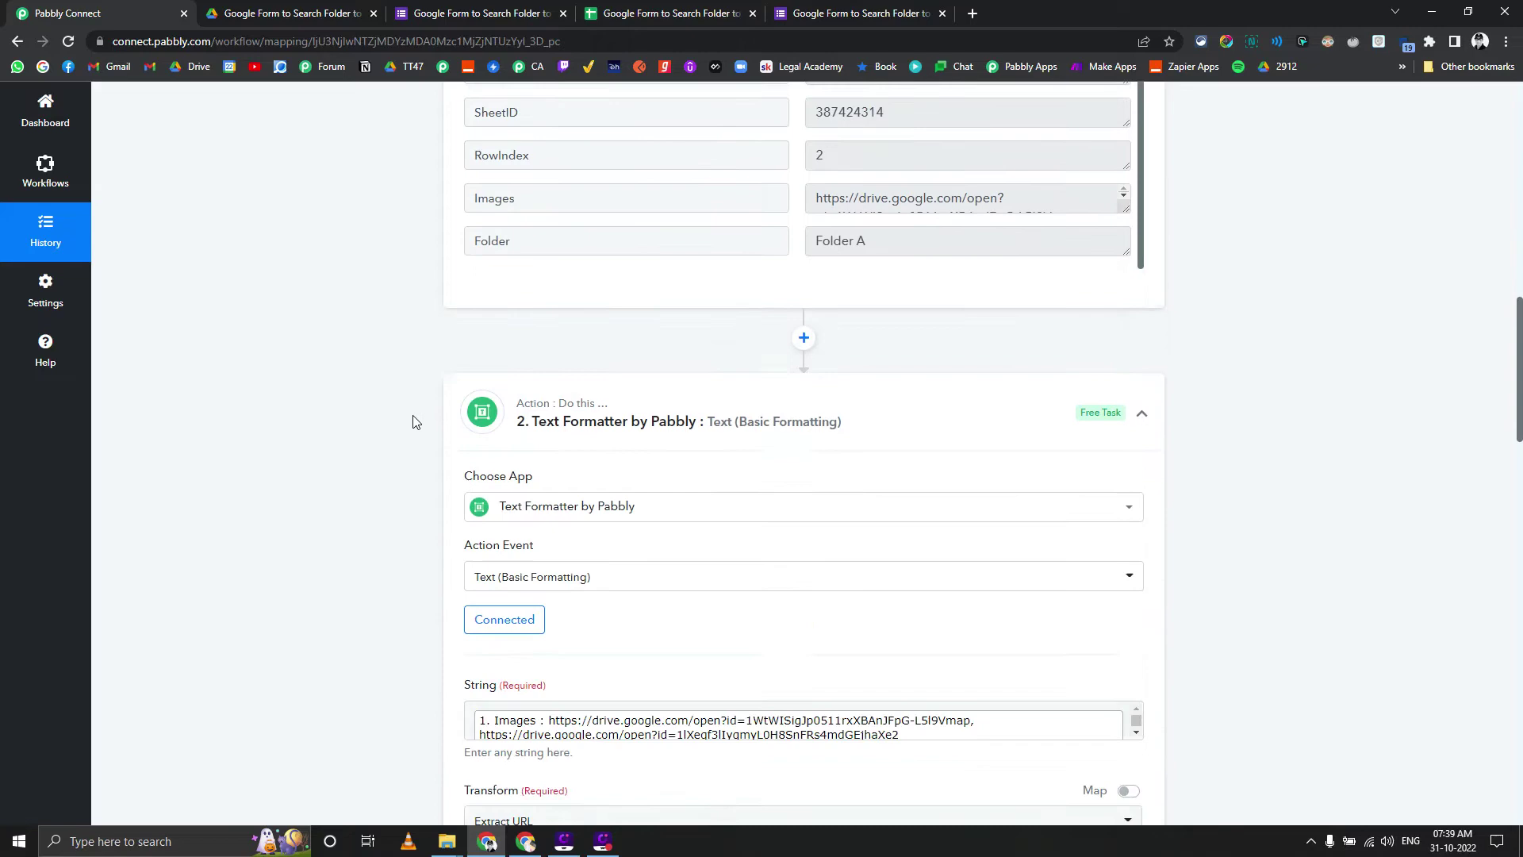
scroll(412, 422, "down", 4)
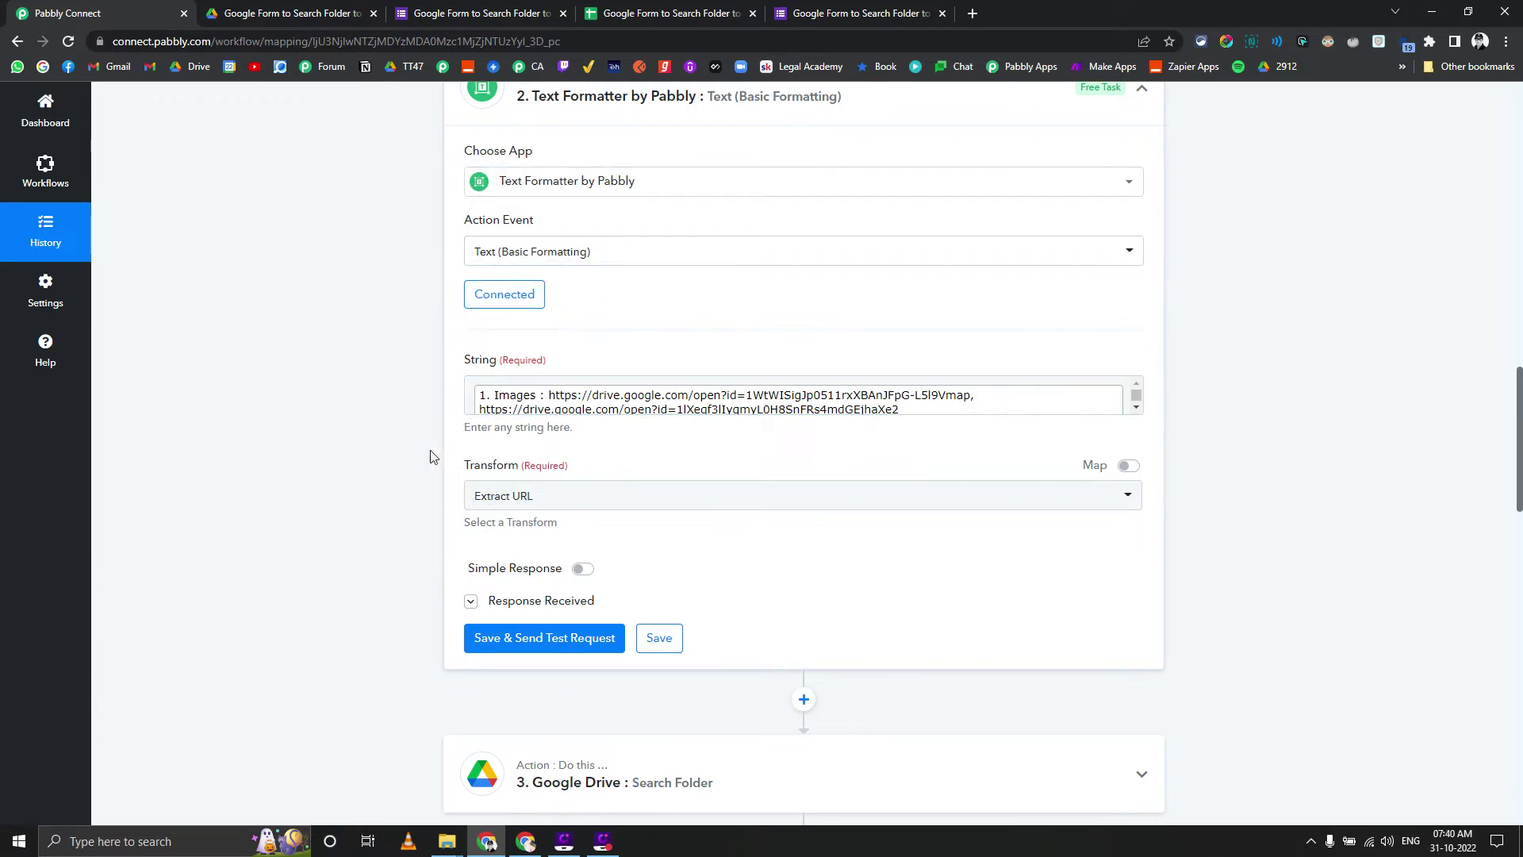
left_click(515, 603)
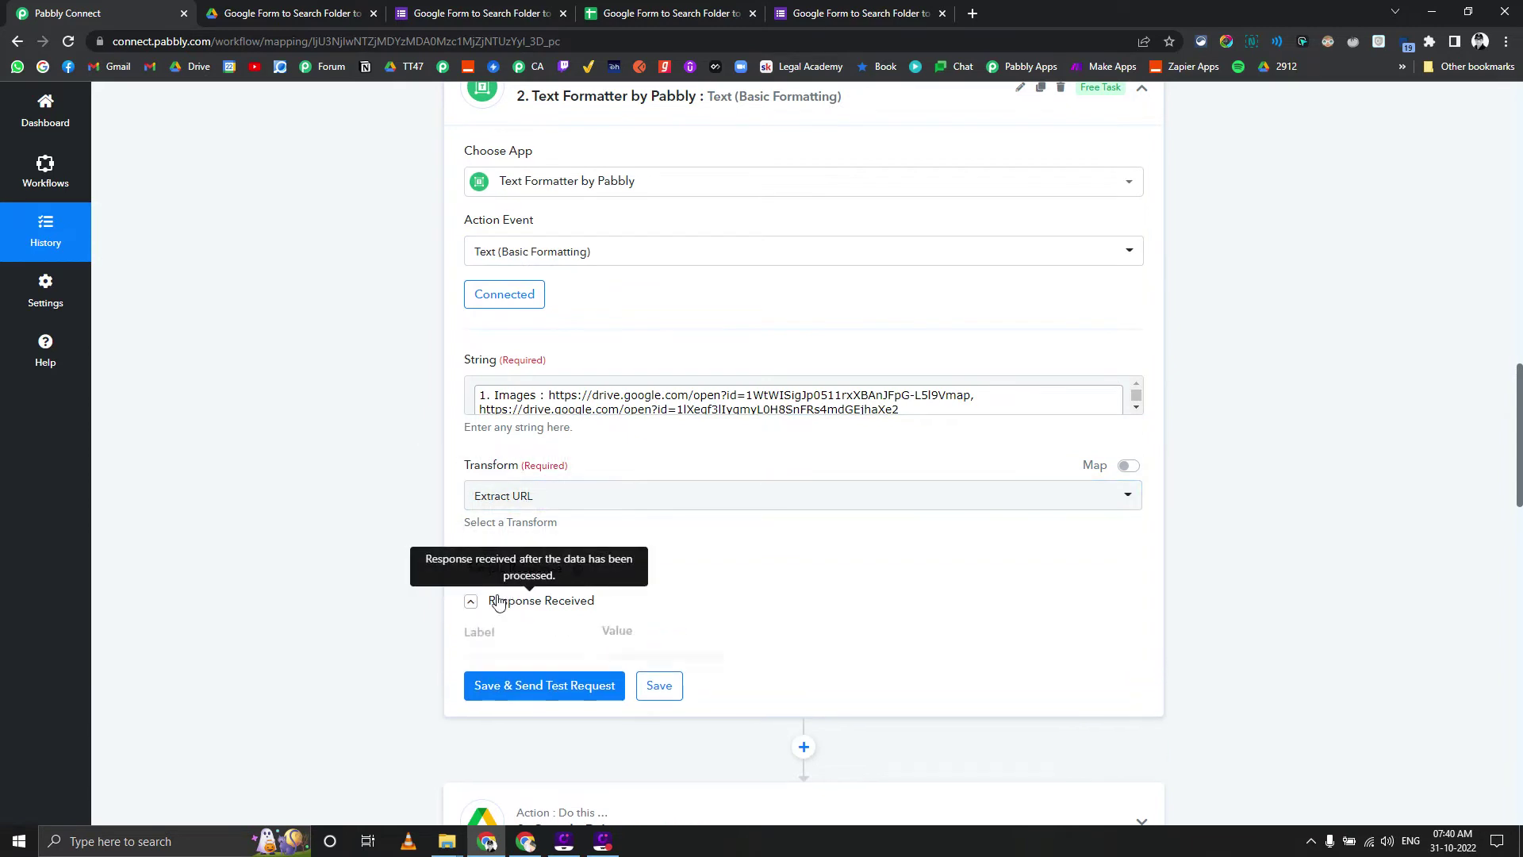
scroll(587, 580, "down", 3)
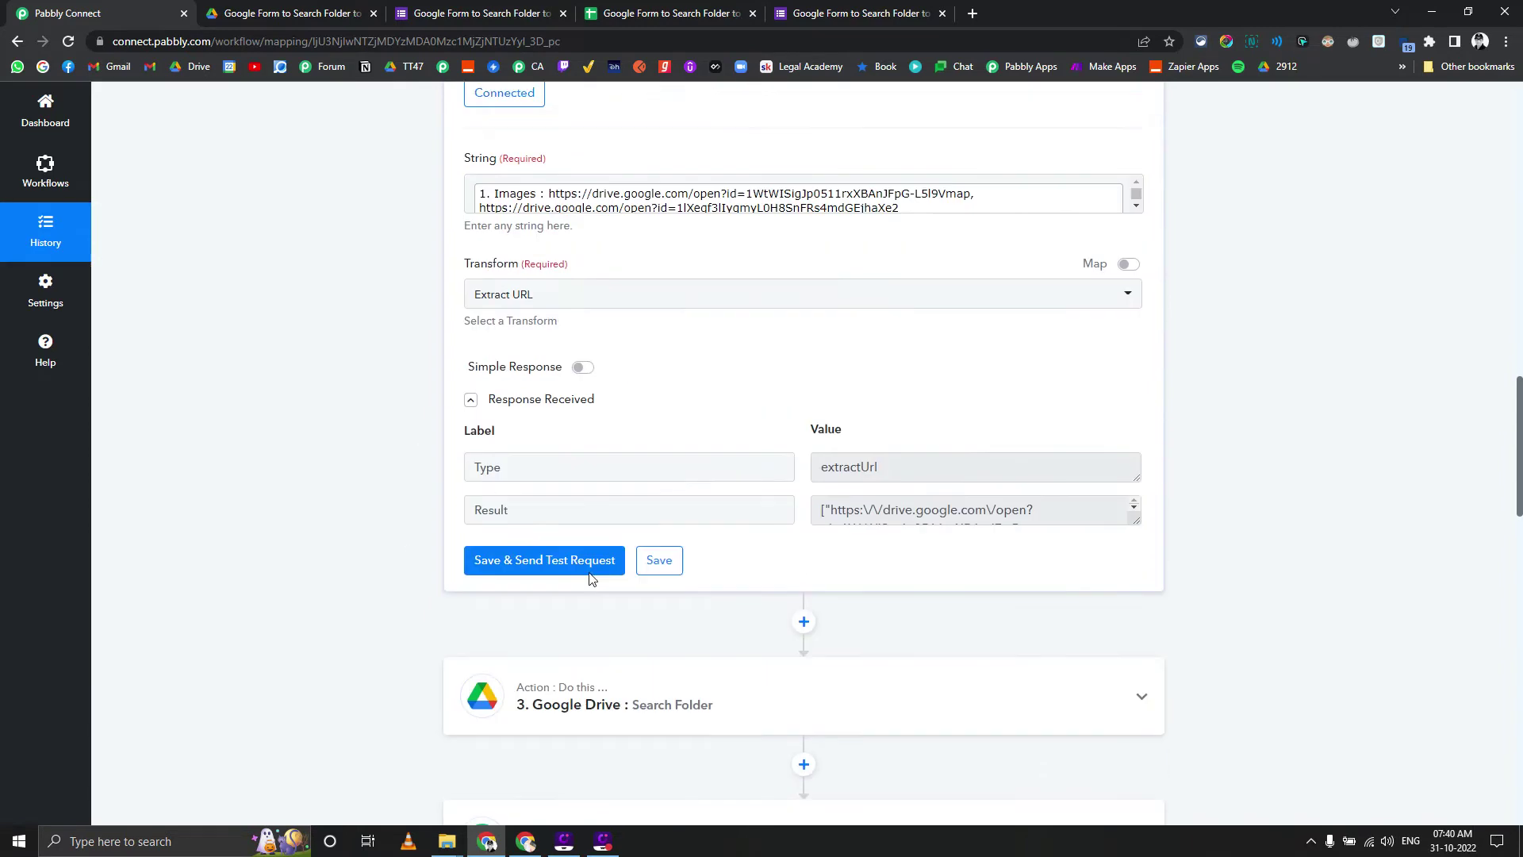
left_click_drag(1140, 486, 1139, 655)
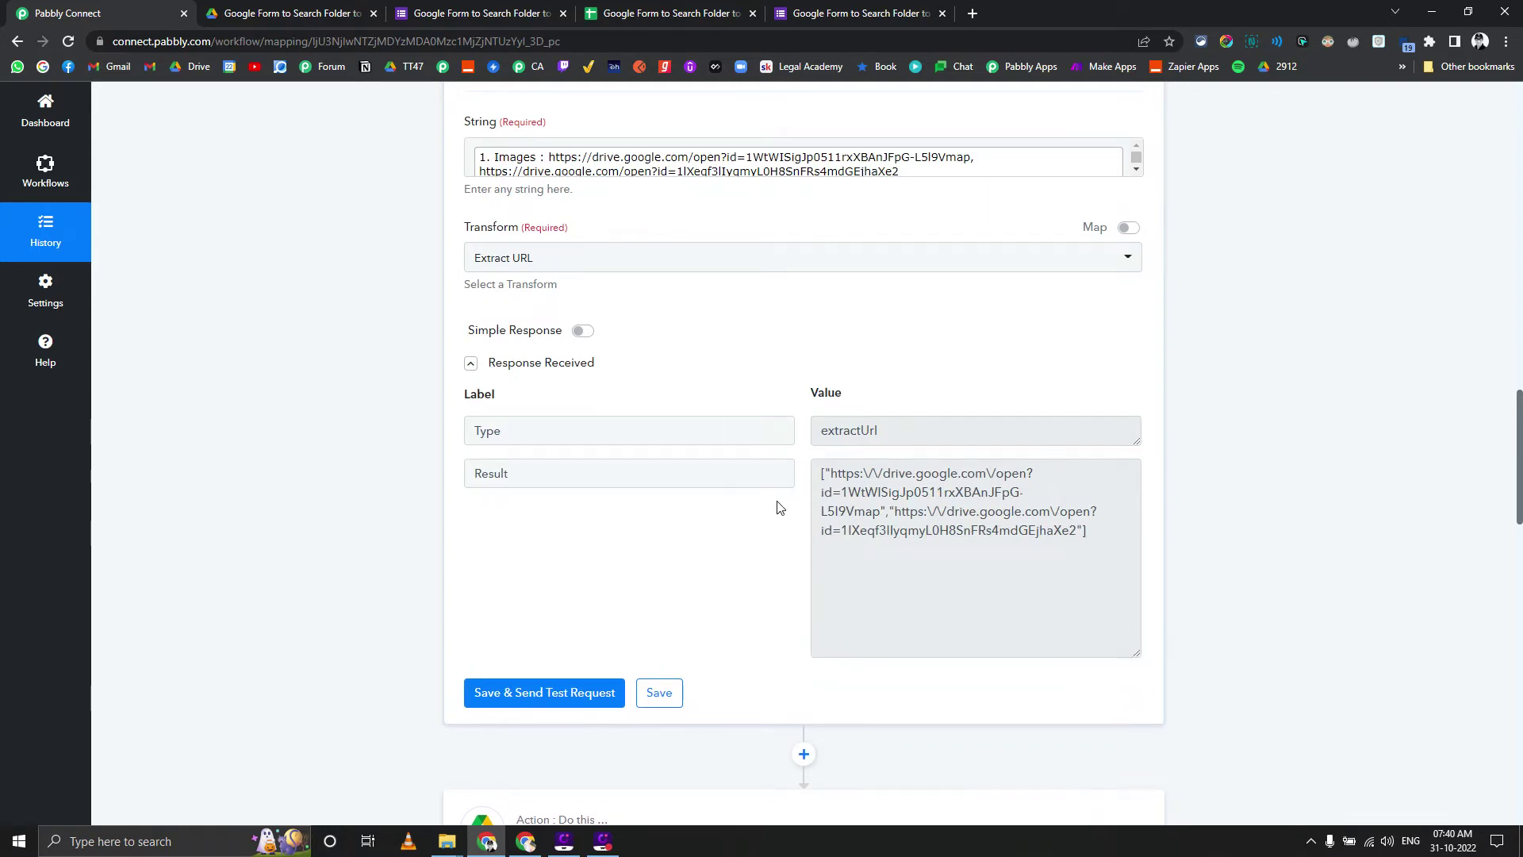
scroll(778, 507, "down", 2)
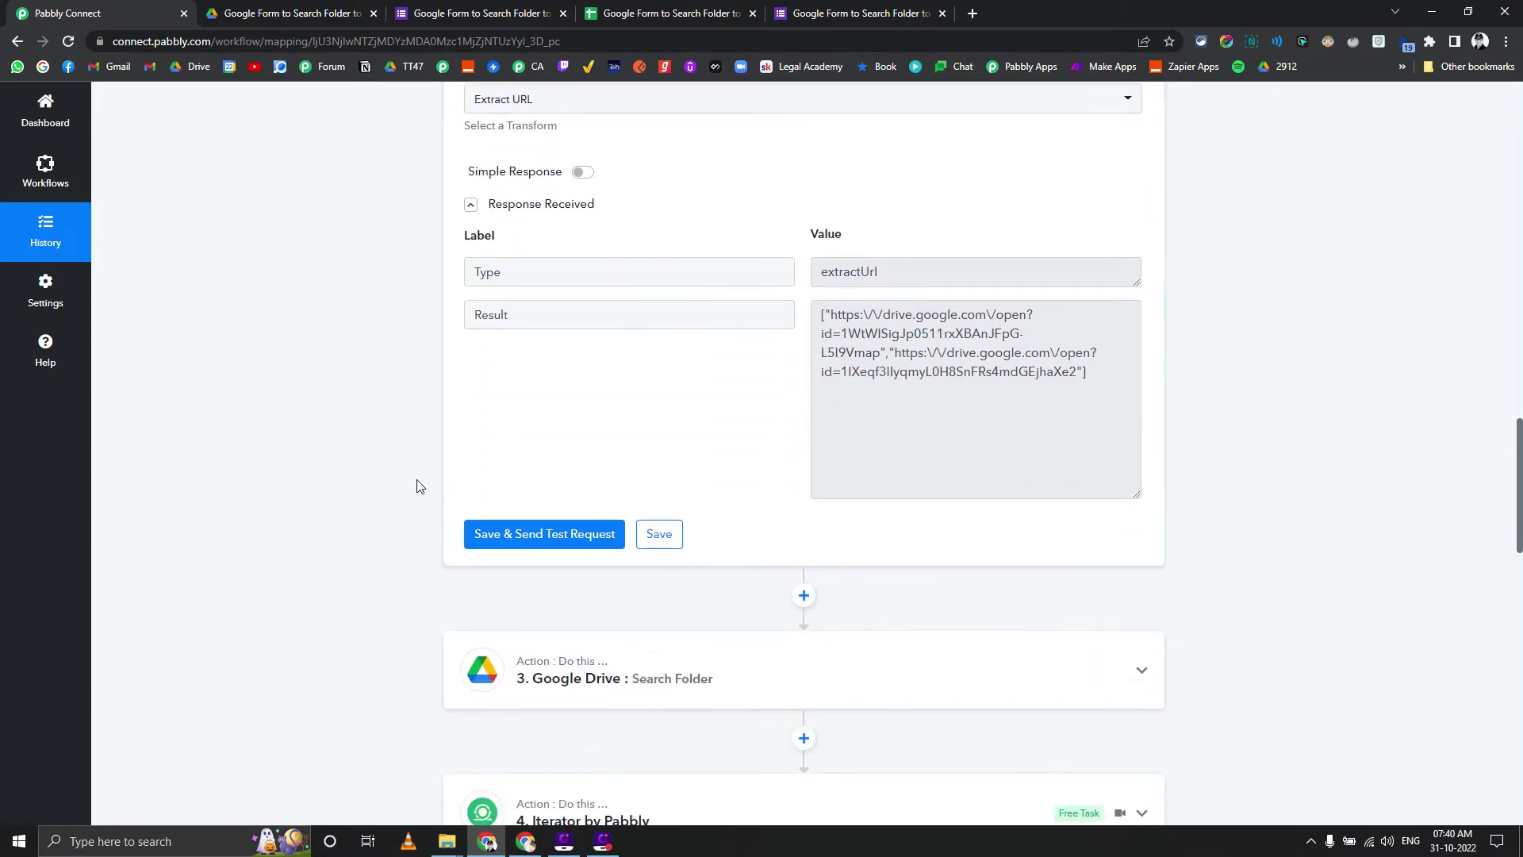
scroll(418, 486, "down", 5)
scroll(422, 476, "up", 5)
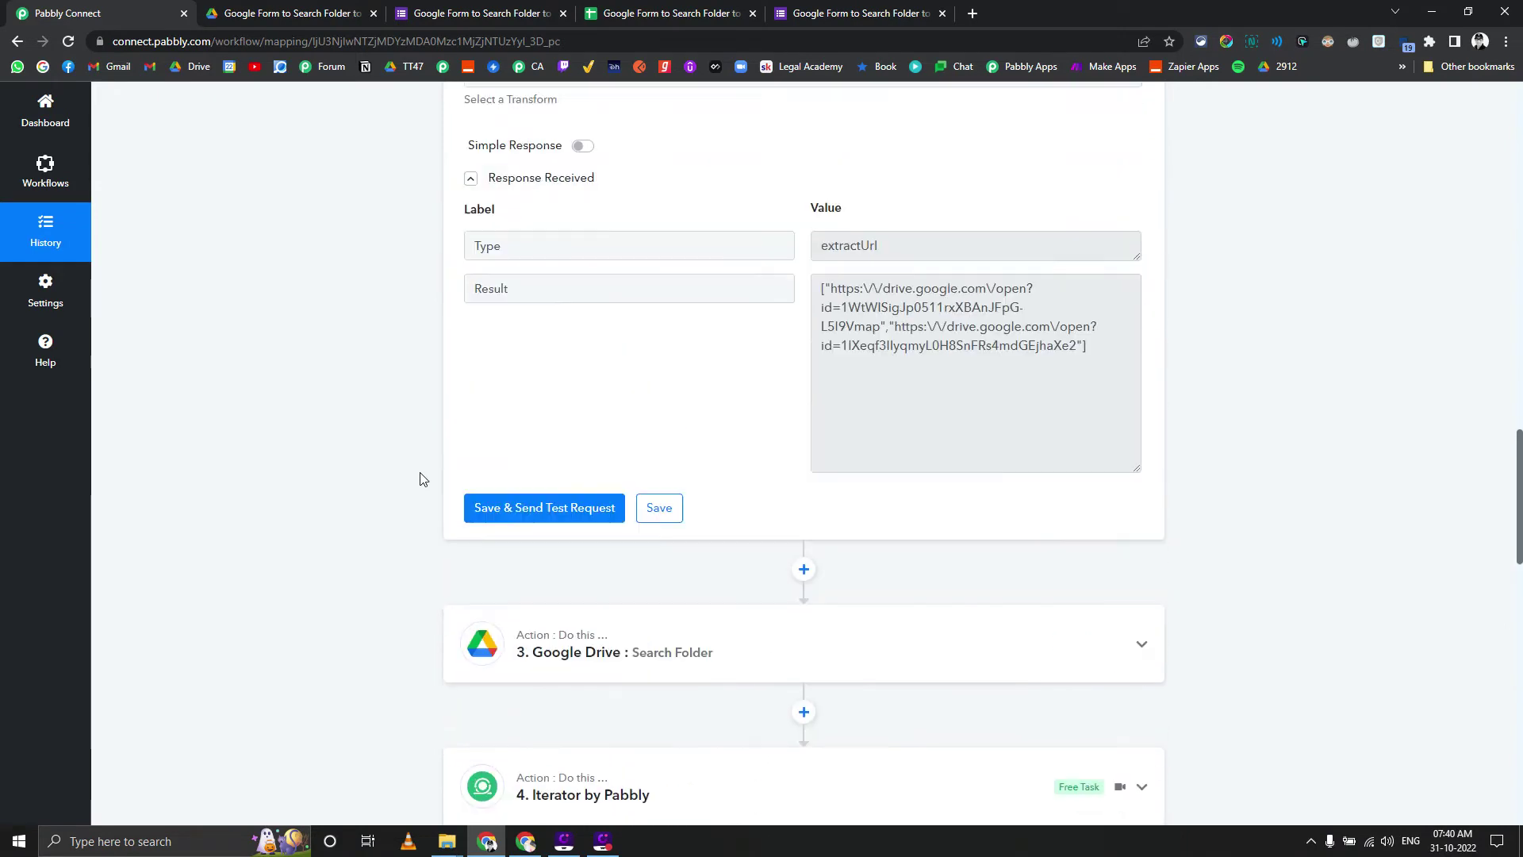
scroll(420, 478, "up", 1)
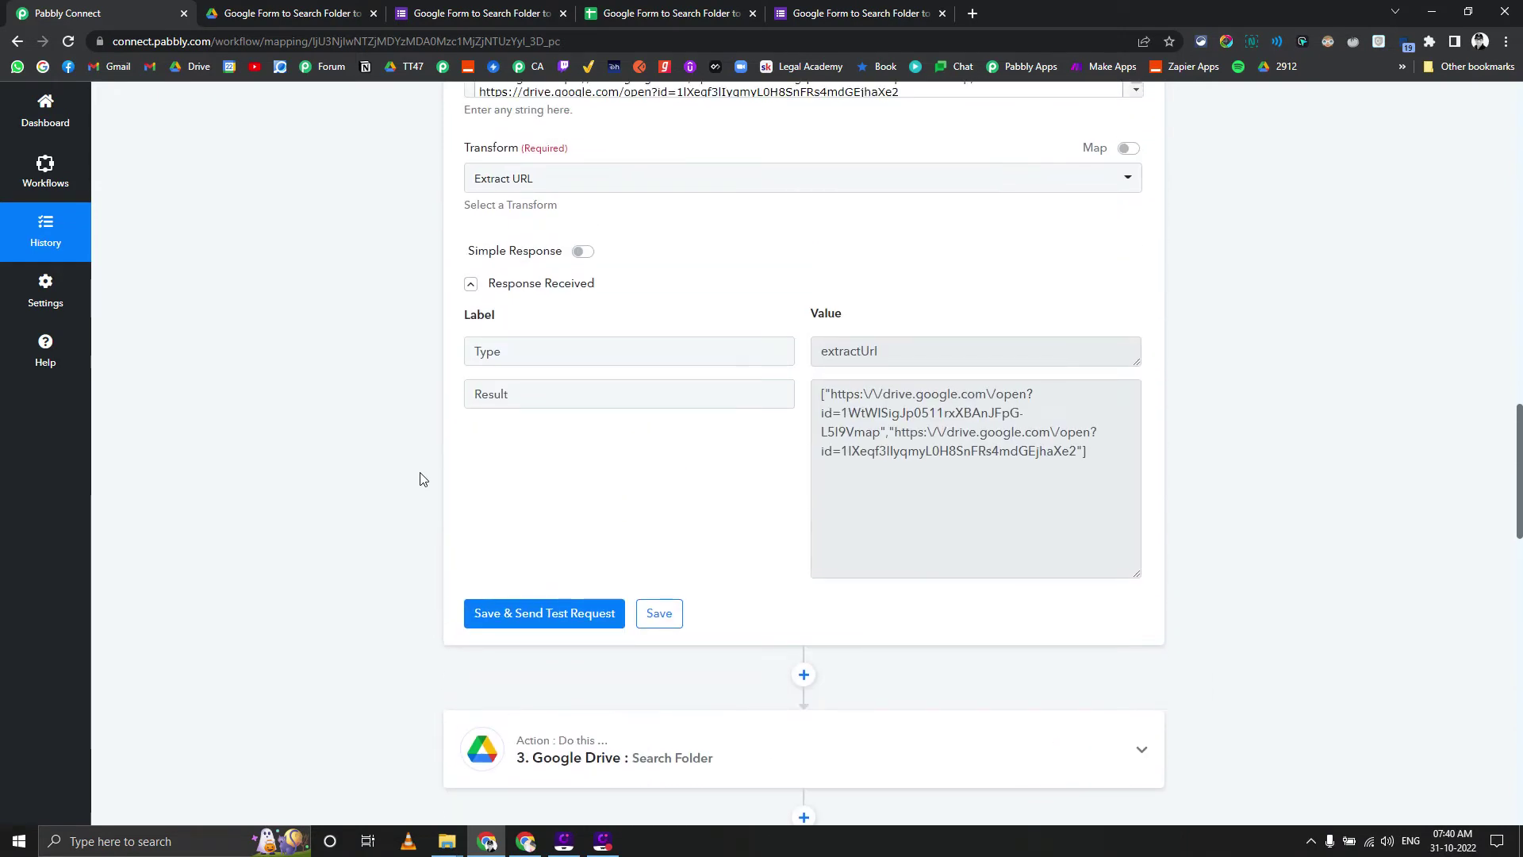
scroll(420, 479, "down", 1)
- Expand the Search Folder step, check its Name field, and select Folder A's returned ID
scroll(403, 479, "down", 2)
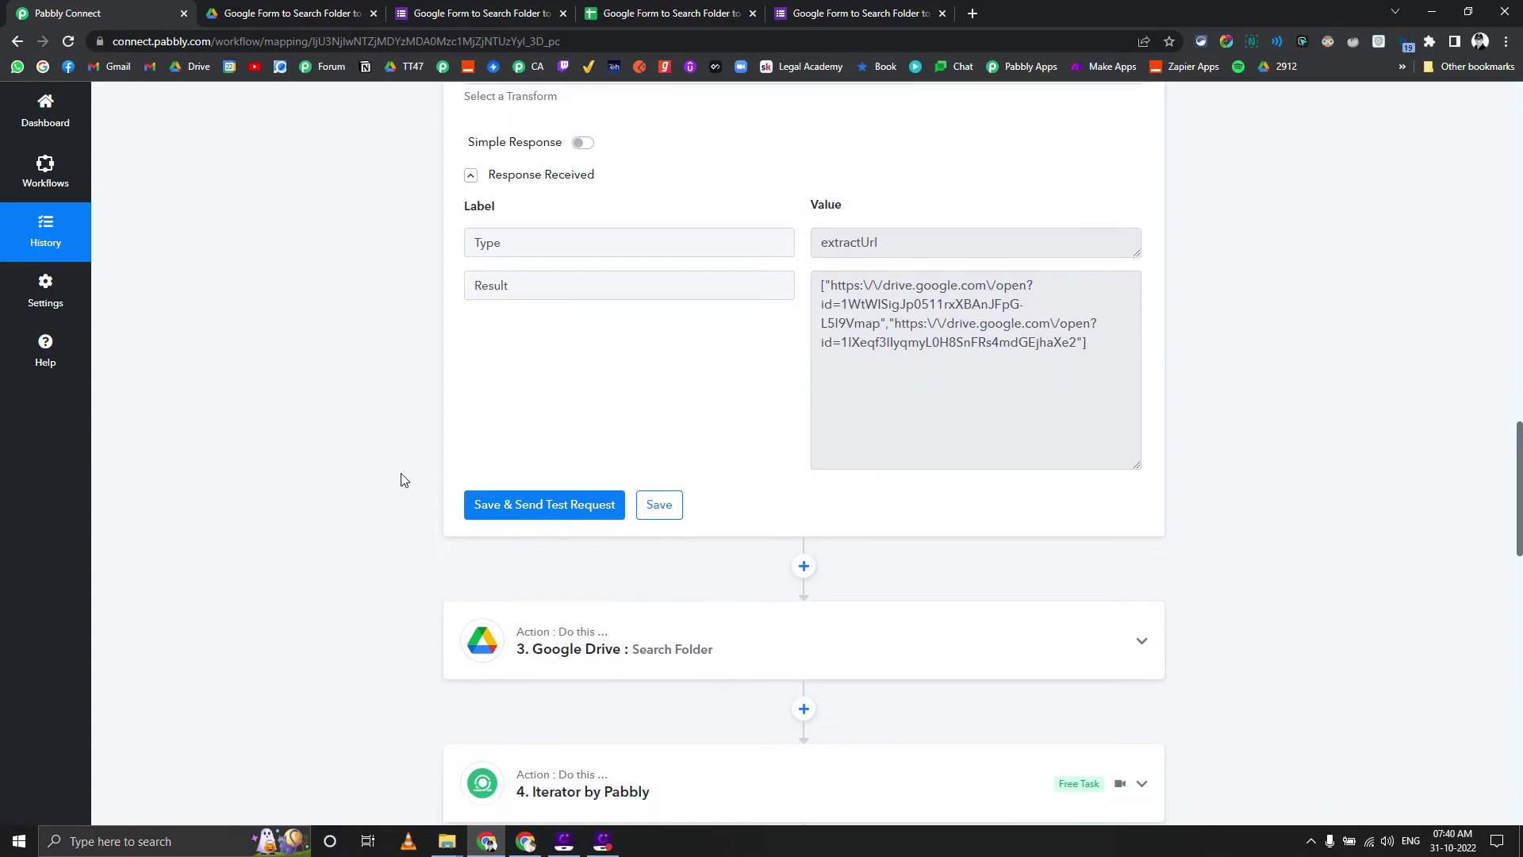
left_click(485, 512)
scroll(357, 480, "down", 3)
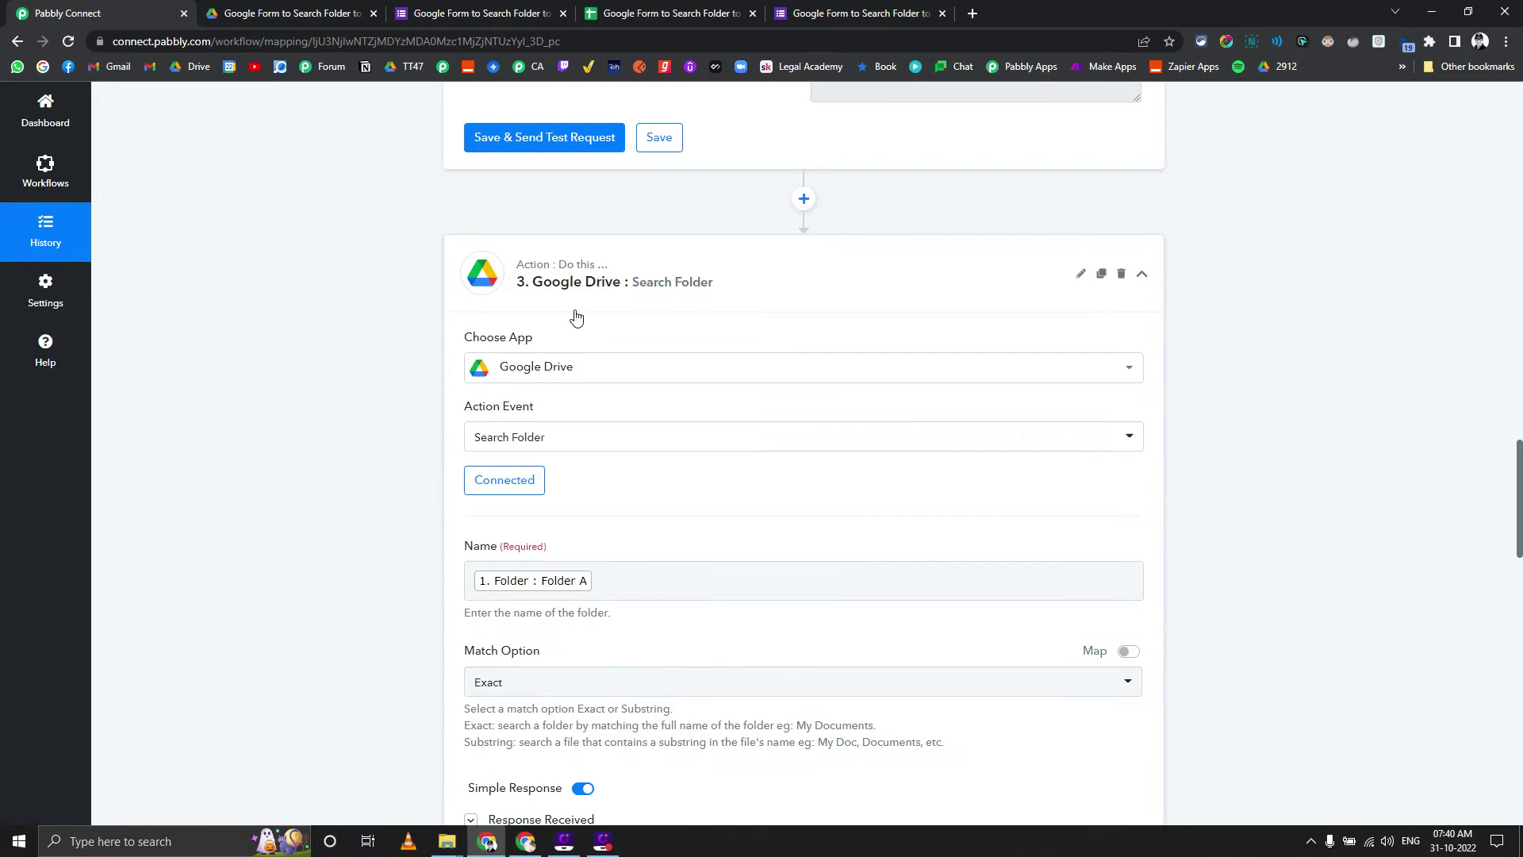
scroll(441, 408, "down", 3)
left_click(607, 343)
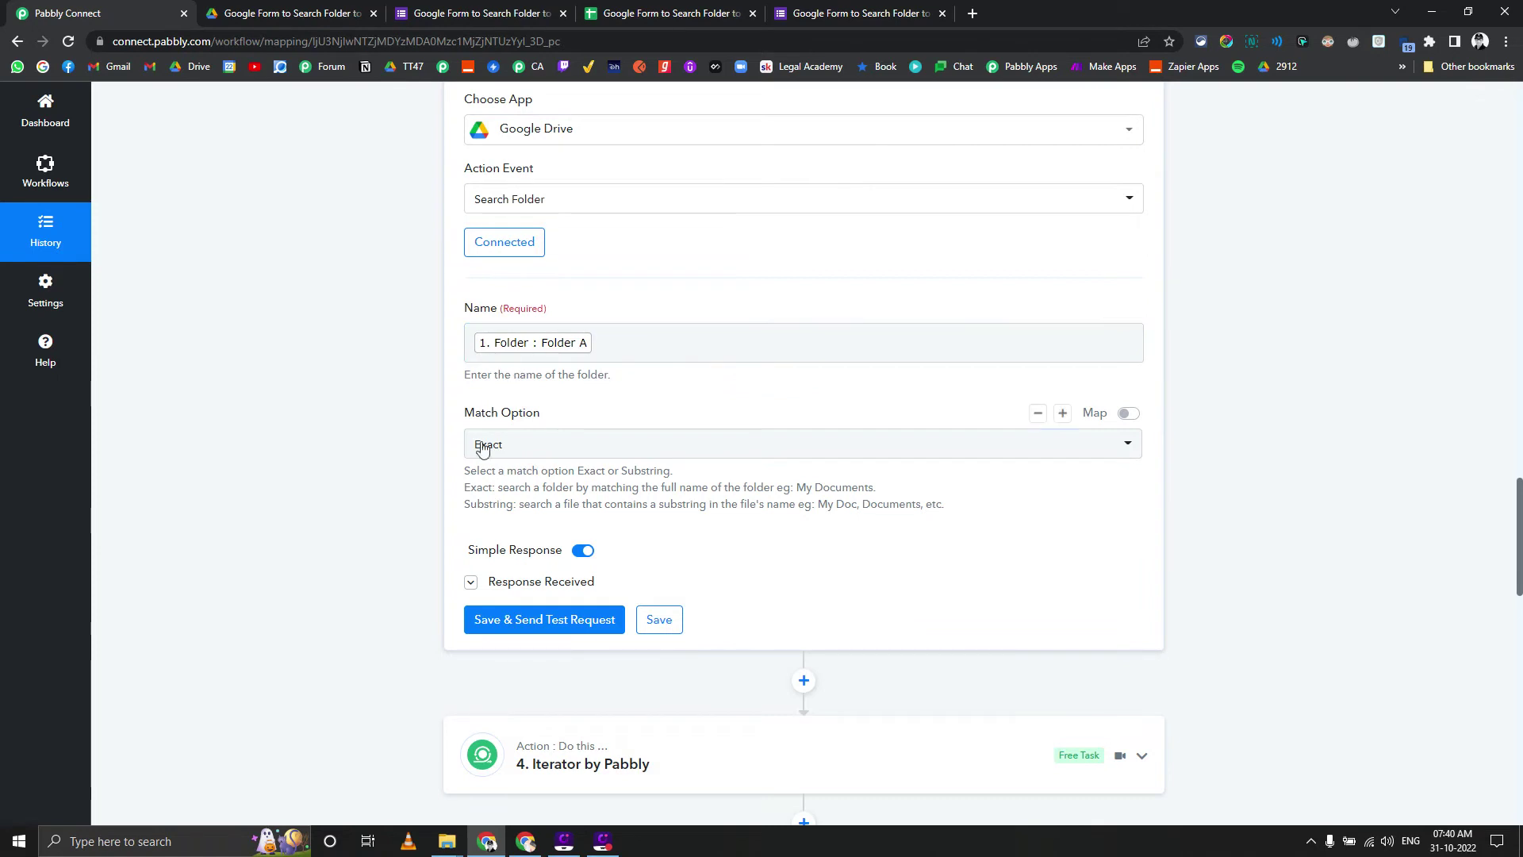
left_click(492, 583)
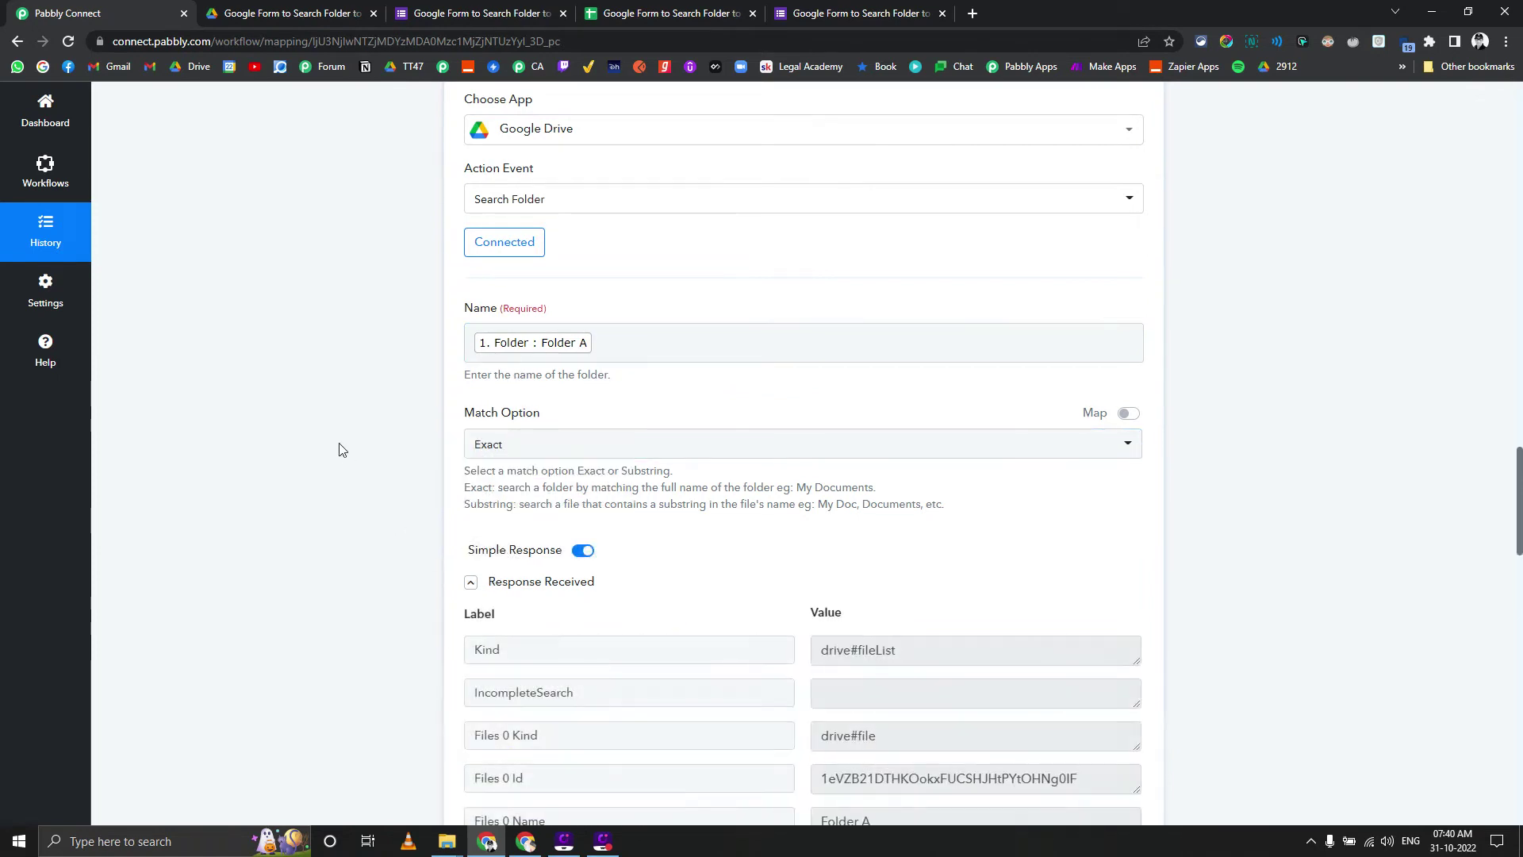
scroll(344, 435, "down", 4)
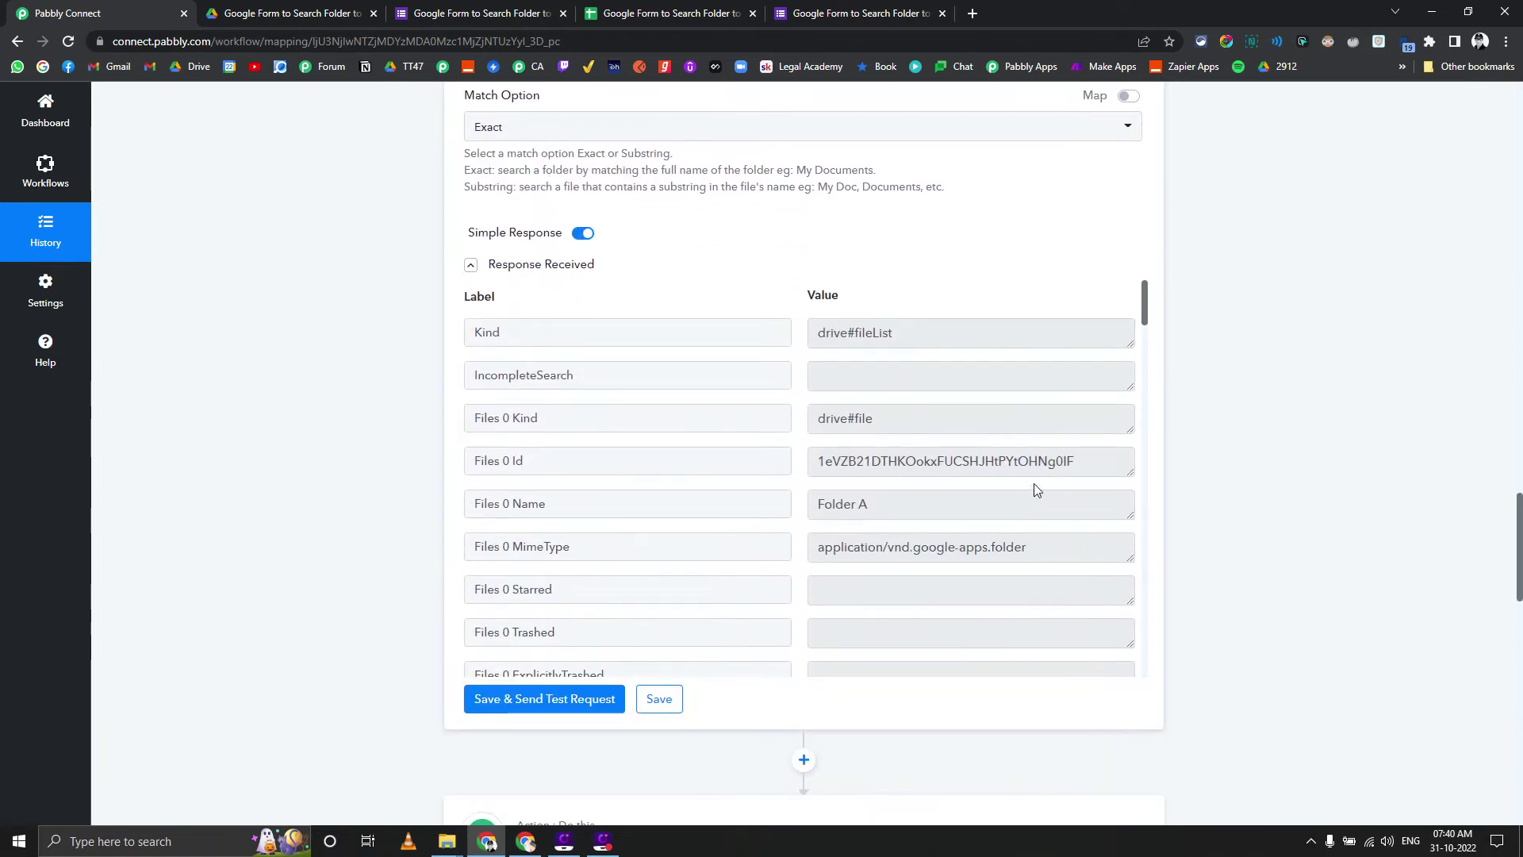
left_click_drag(1087, 469, 806, 463)
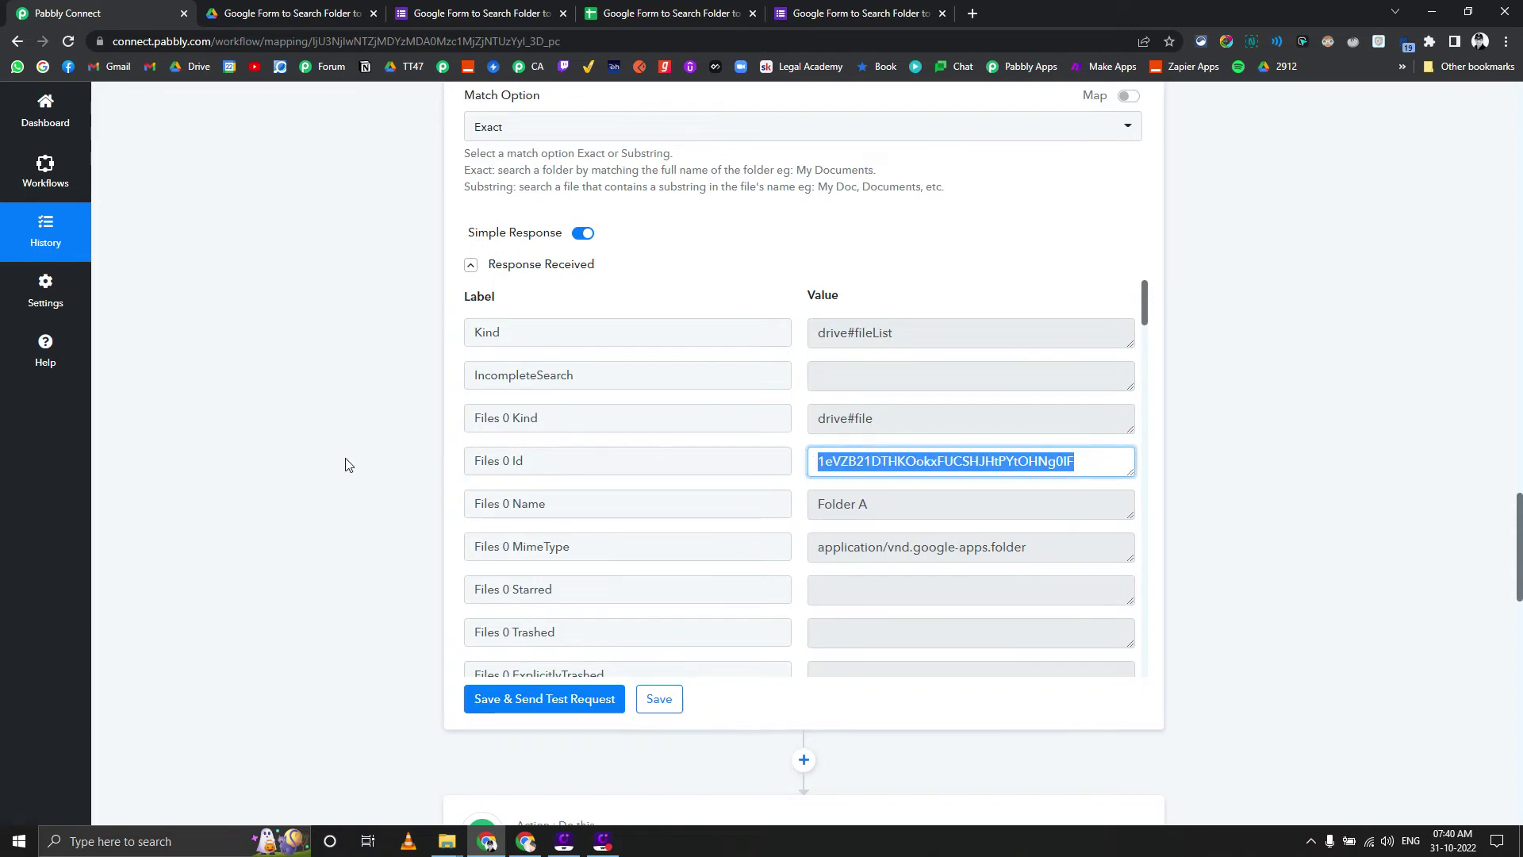
scroll(349, 456, "down", 6)
- Expand the Iterator step and select the extracted URL result mapped into it
left_click(658, 387)
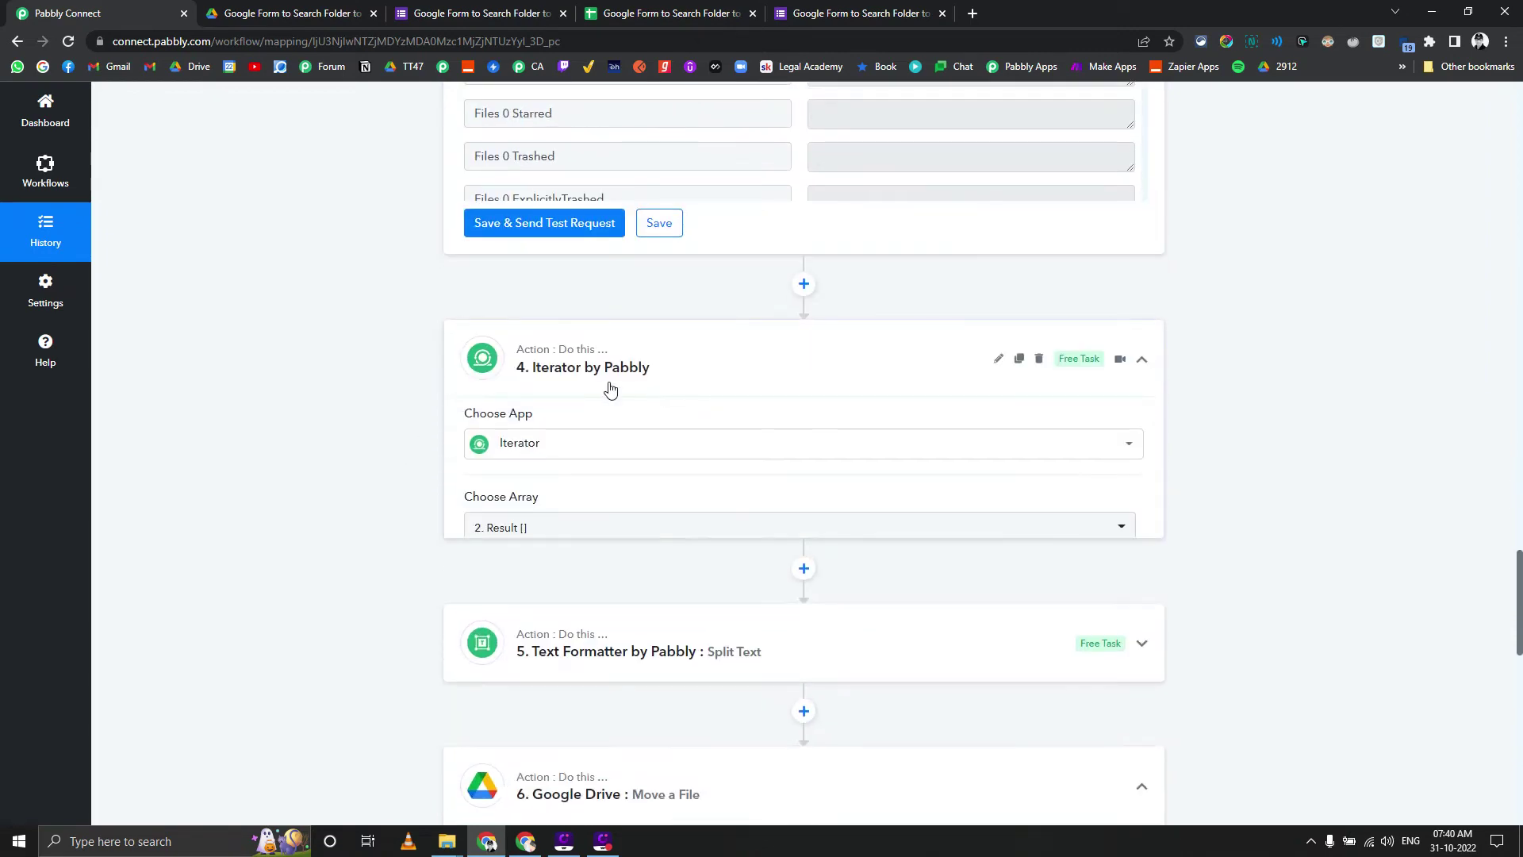
scroll(301, 437, "down", 2)
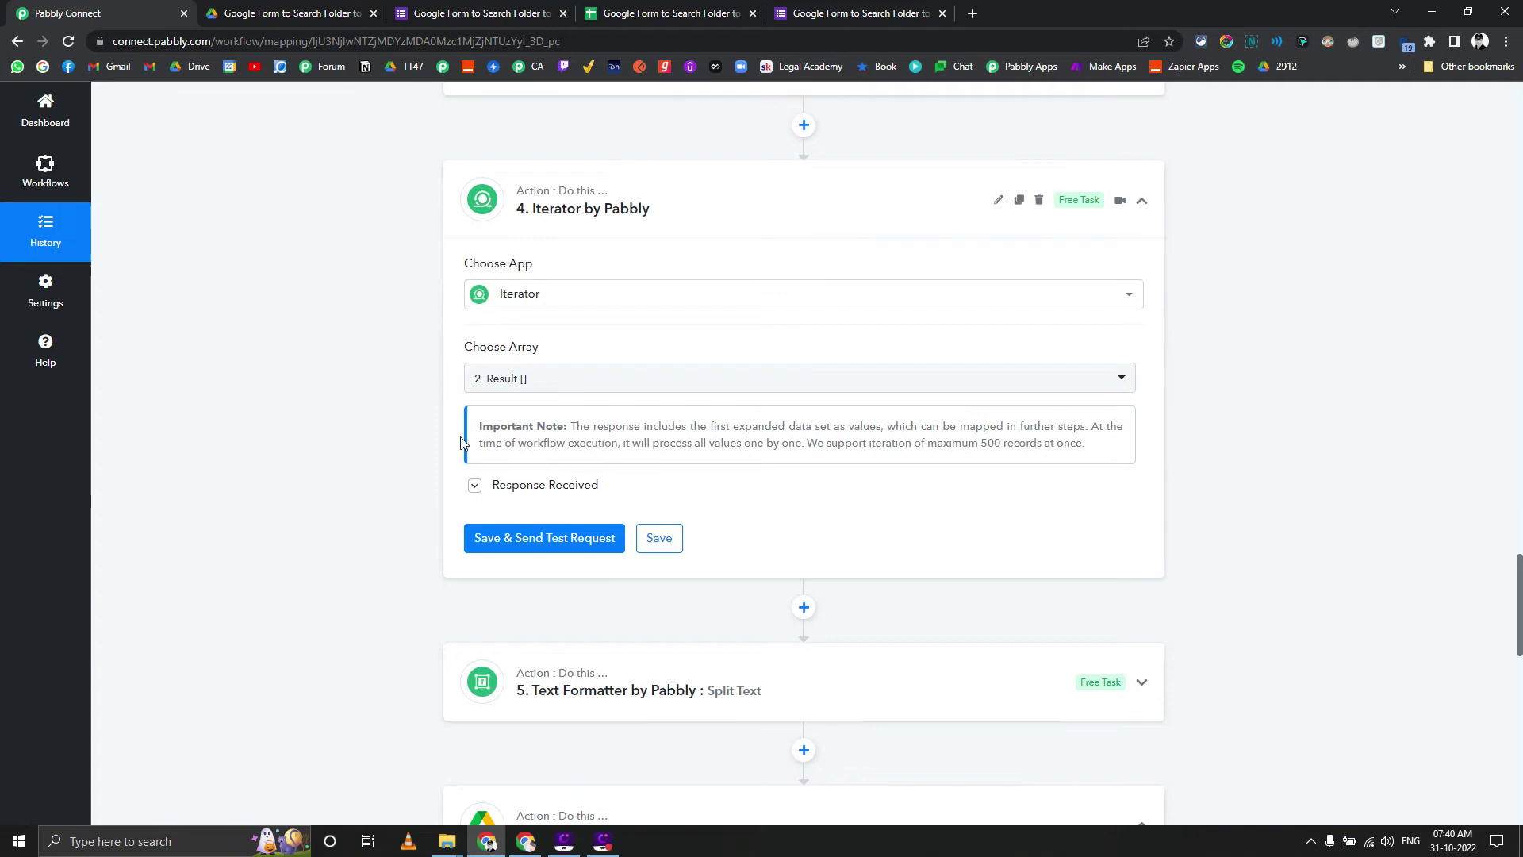
scroll(399, 458, "up", 4)
scroll(396, 459, "up", 15)
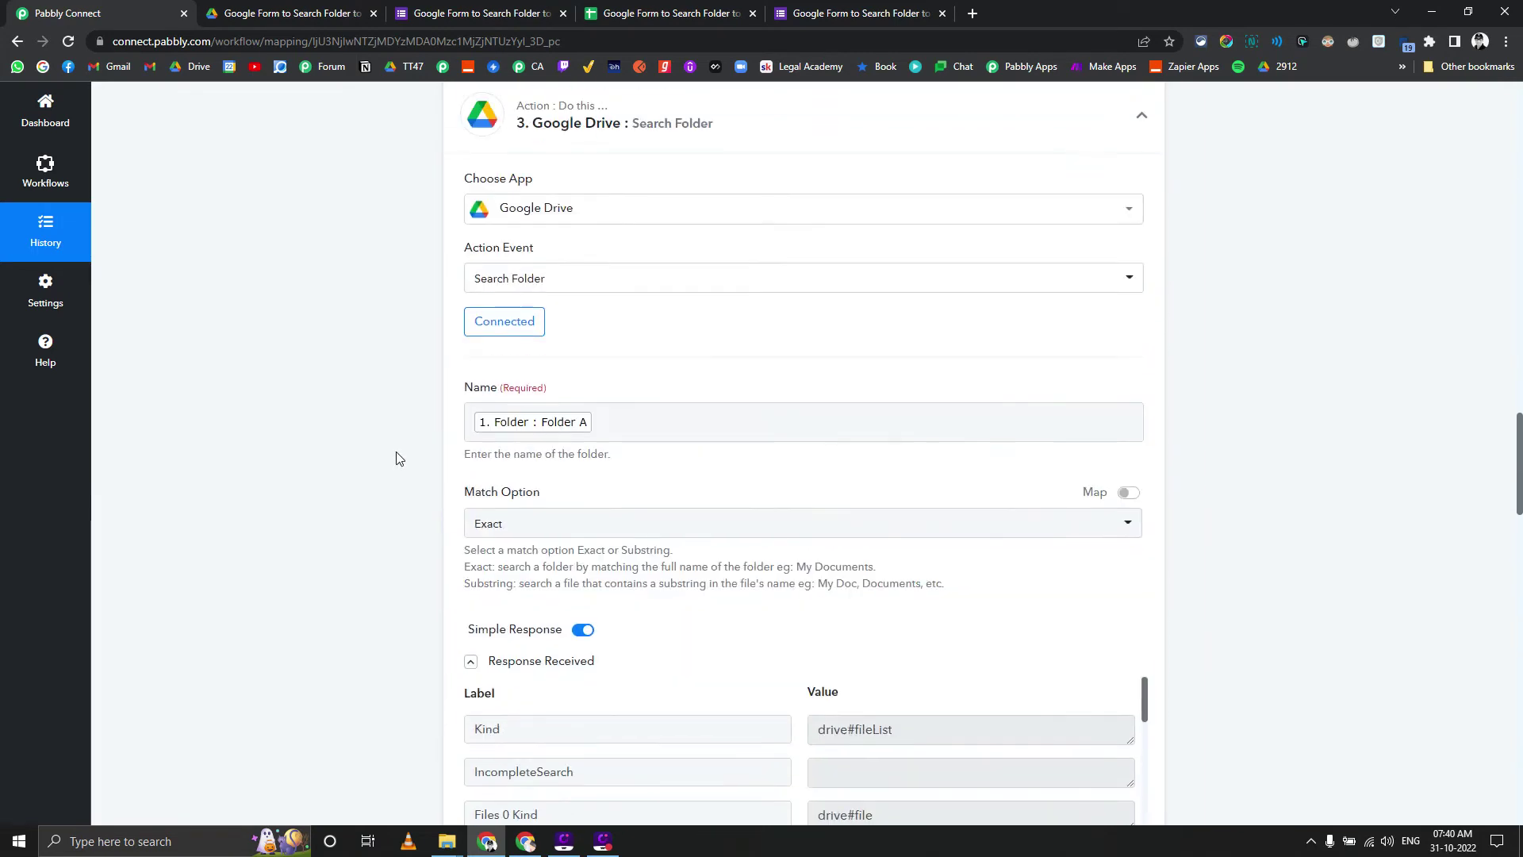
triple_click(1083, 375)
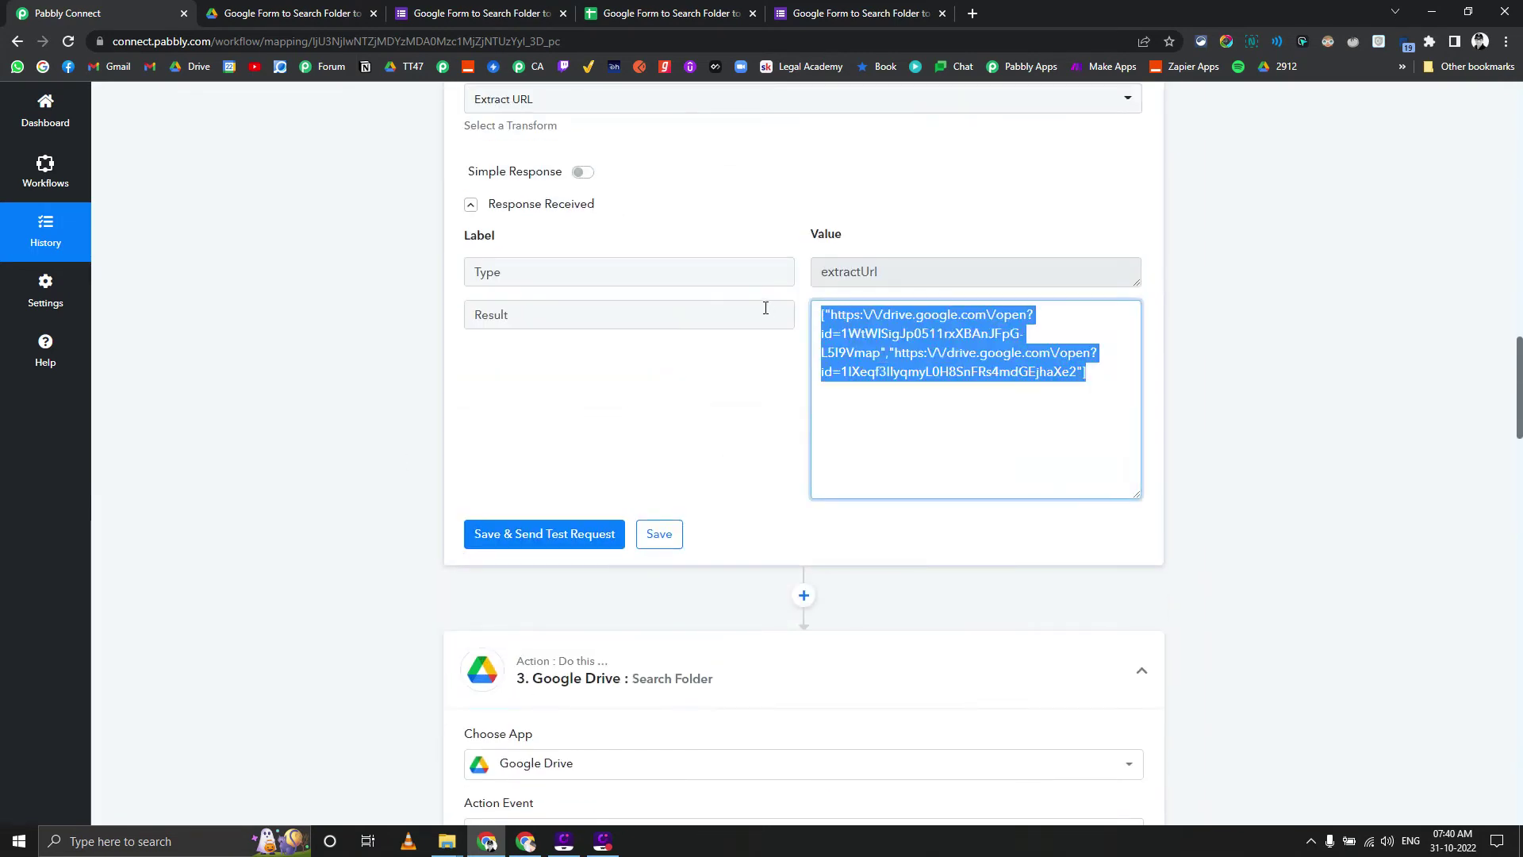
scroll(254, 435, "down", 15)
scroll(255, 440, "down", 6)
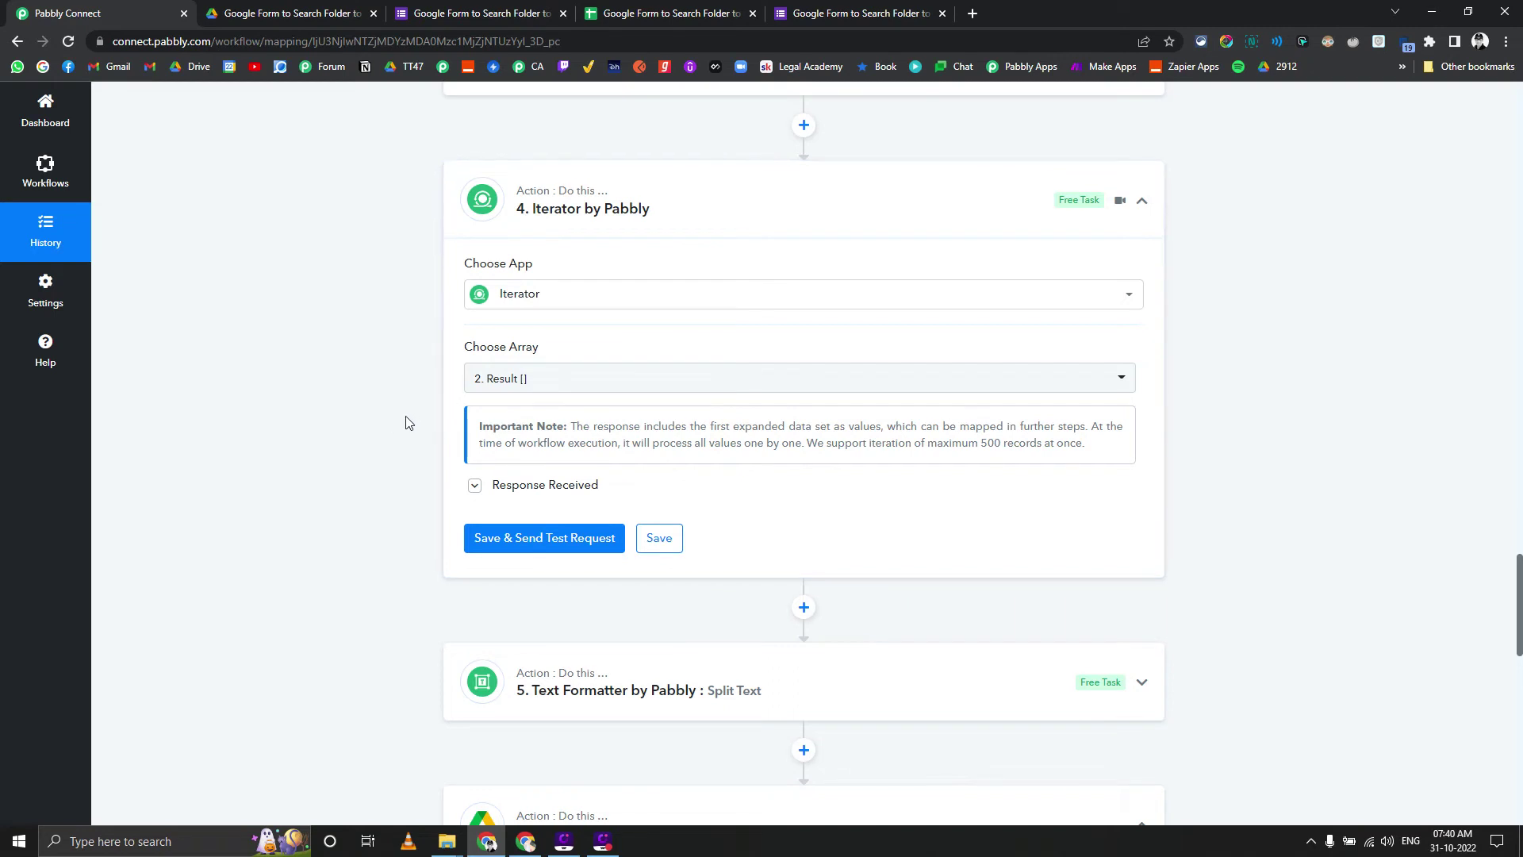
scroll(406, 422, "down", 2)
- In the Iterator's test response, highlight the file ID after id= in the image link
left_click(522, 328)
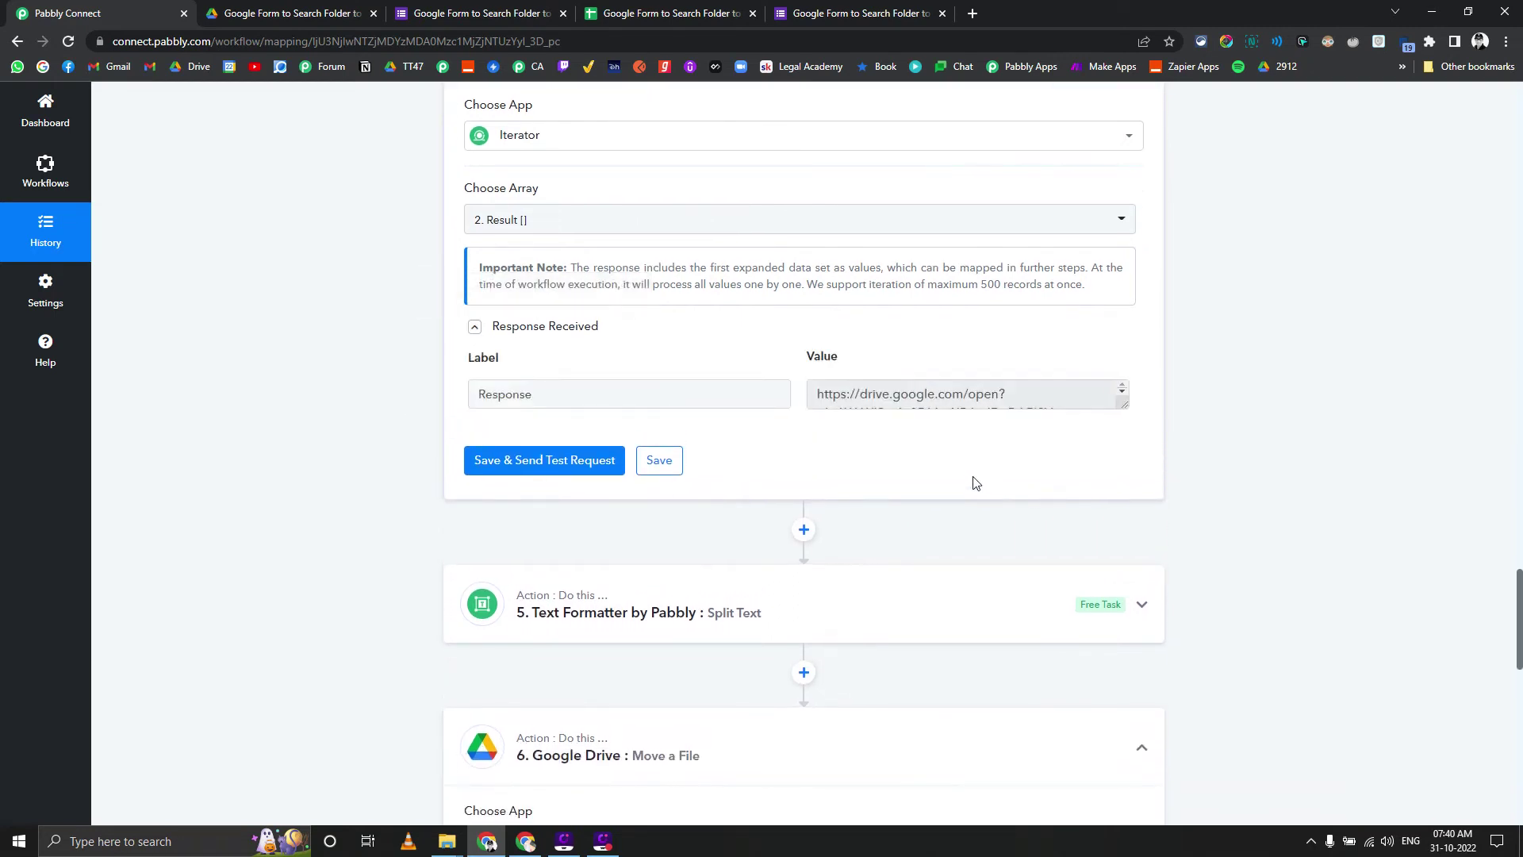
left_click_drag(1124, 405, 1125, 543)
left_click_drag(1112, 432, 663, 387)
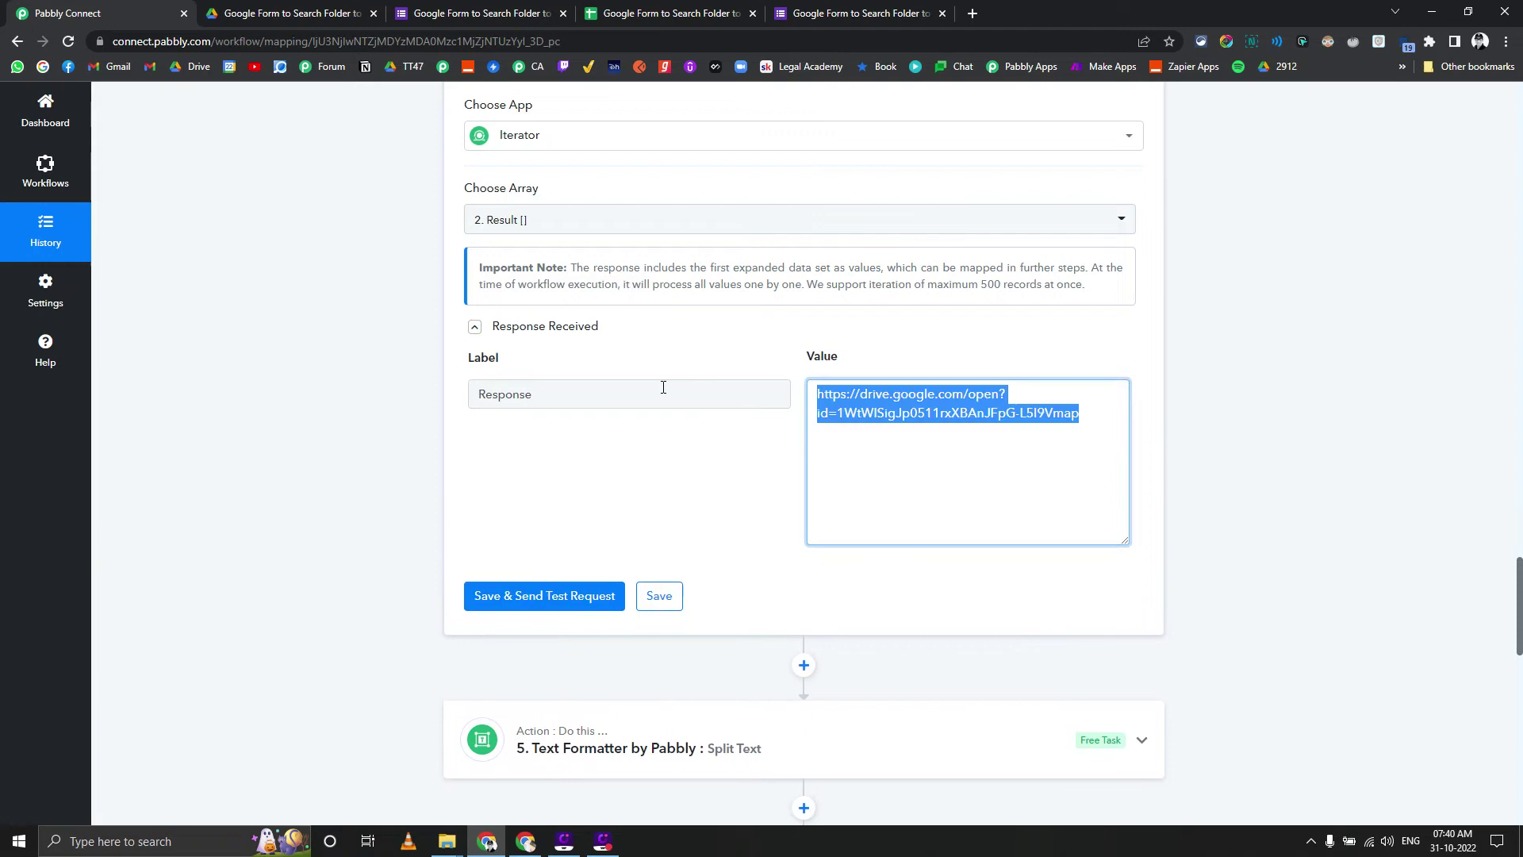
scroll(823, 517, "down", 3)
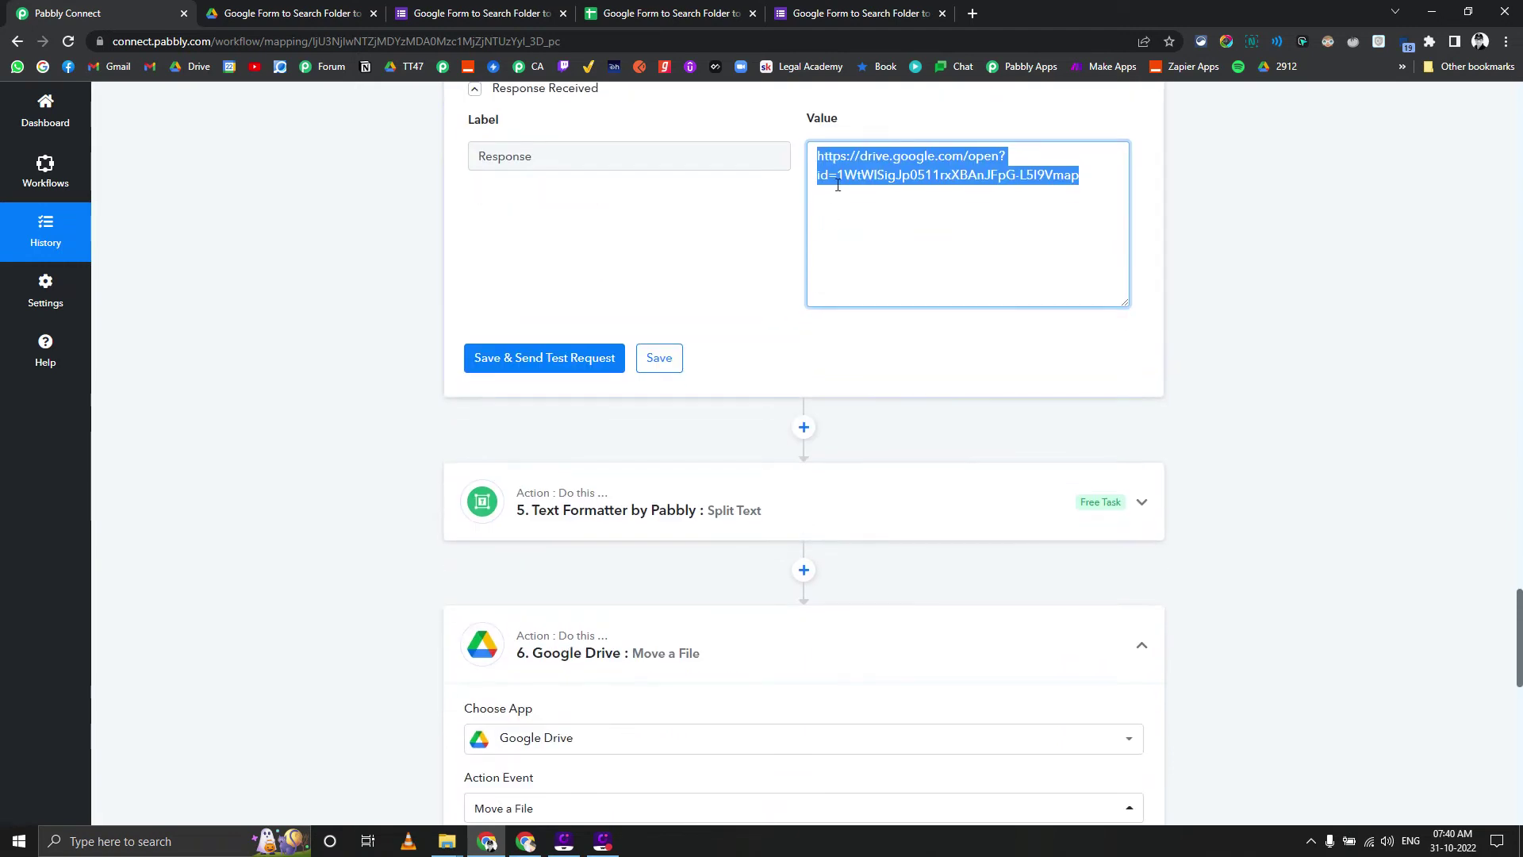
left_click(837, 177)
left_click_drag(837, 177, 1091, 177)
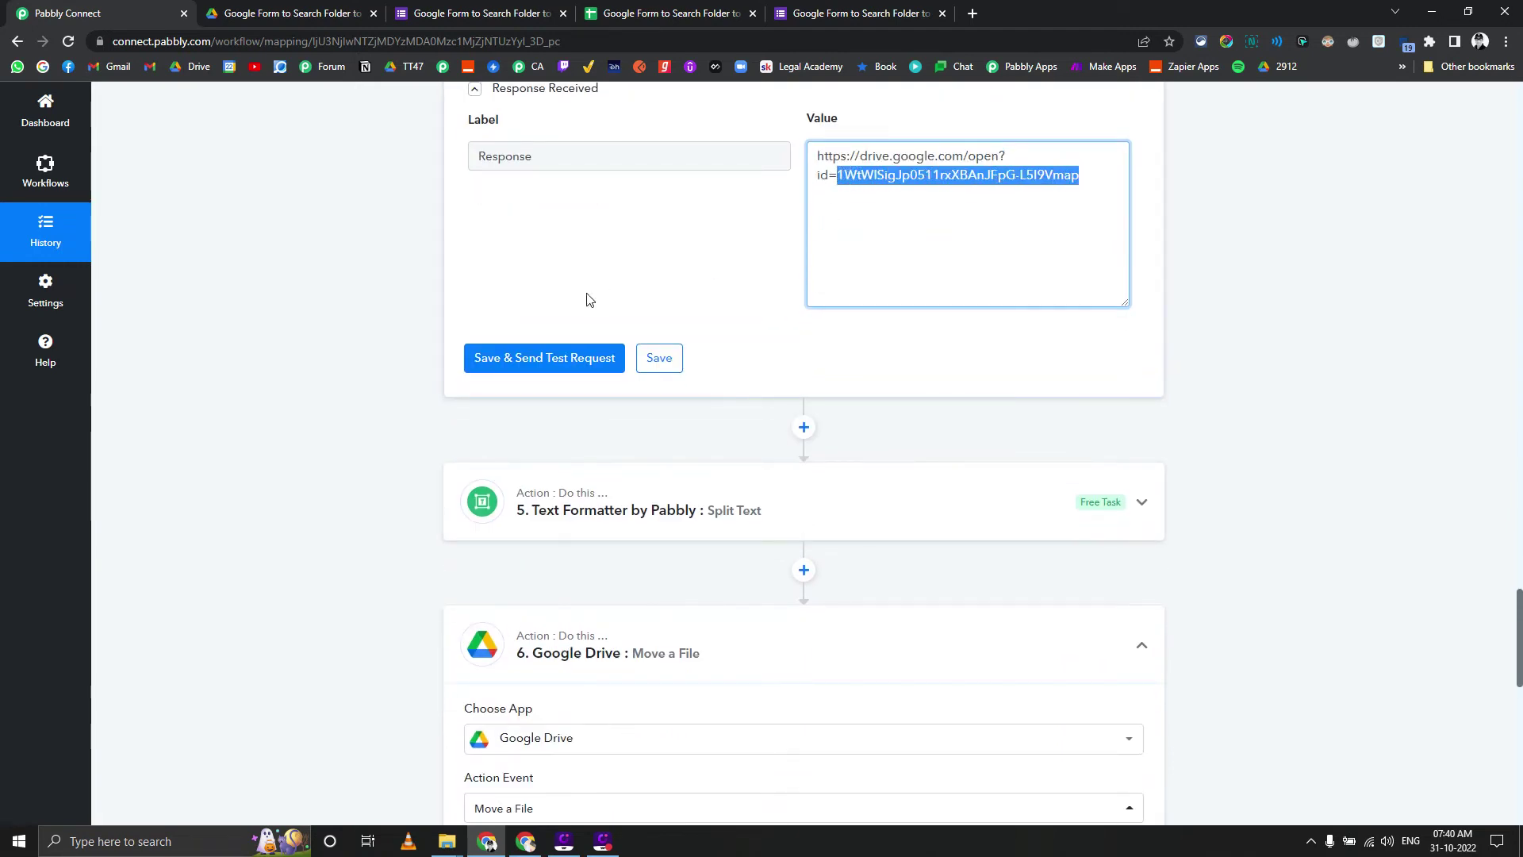
scroll(344, 339, "down", 3)
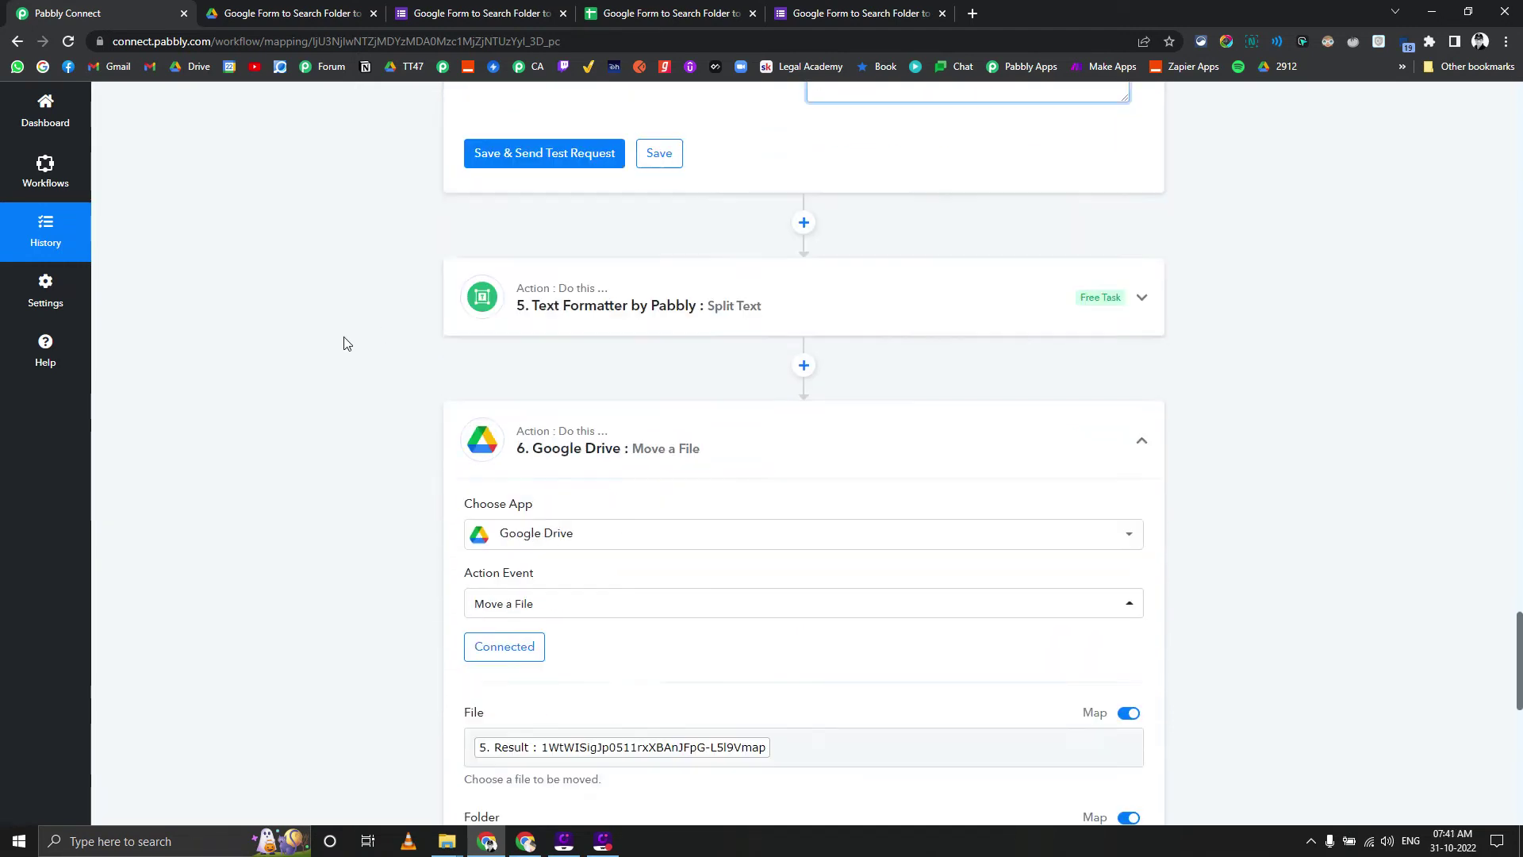
- Review the Split Text step (Separator '?id=', Segment Index Last) and its resulting Drive file ID
left_click(590, 287)
scroll(571, 254, "down", 2)
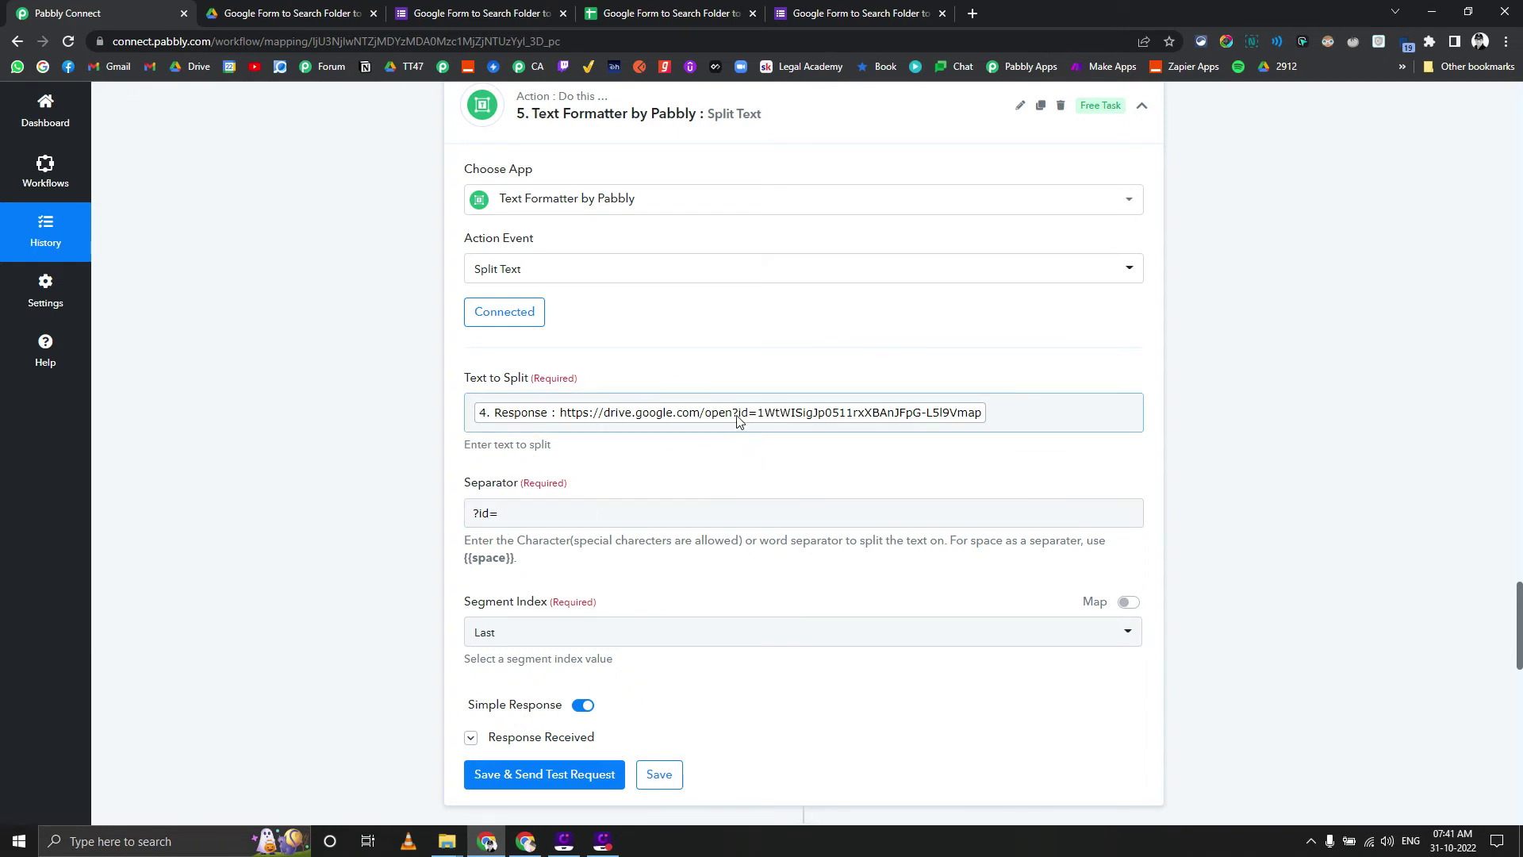
scroll(750, 418, "down", 1)
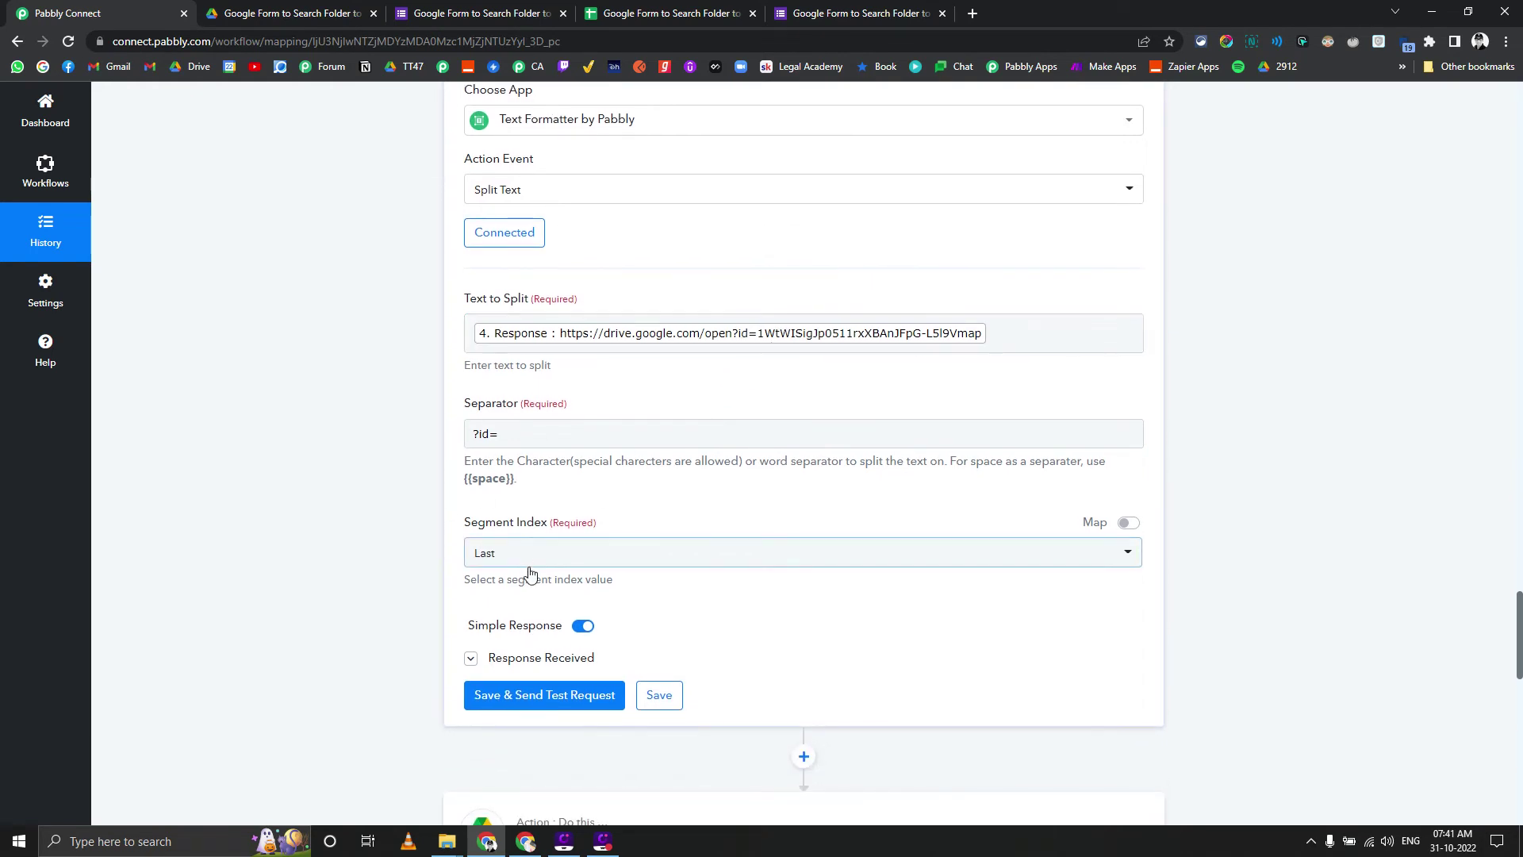
scroll(245, 553, "down", 1)
scroll(411, 431, "down", 3)
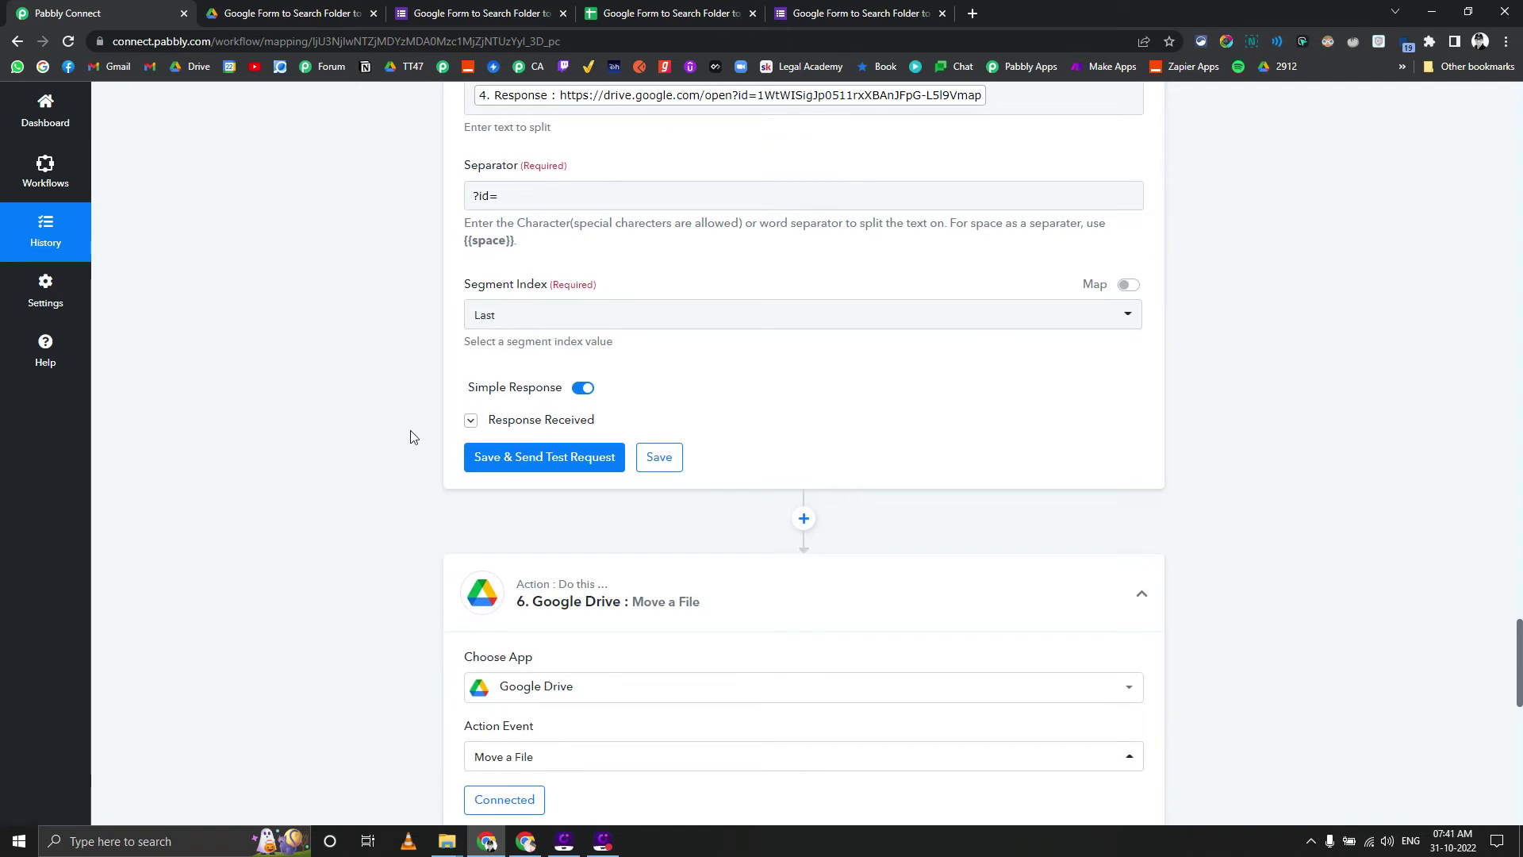
left_click(503, 420)
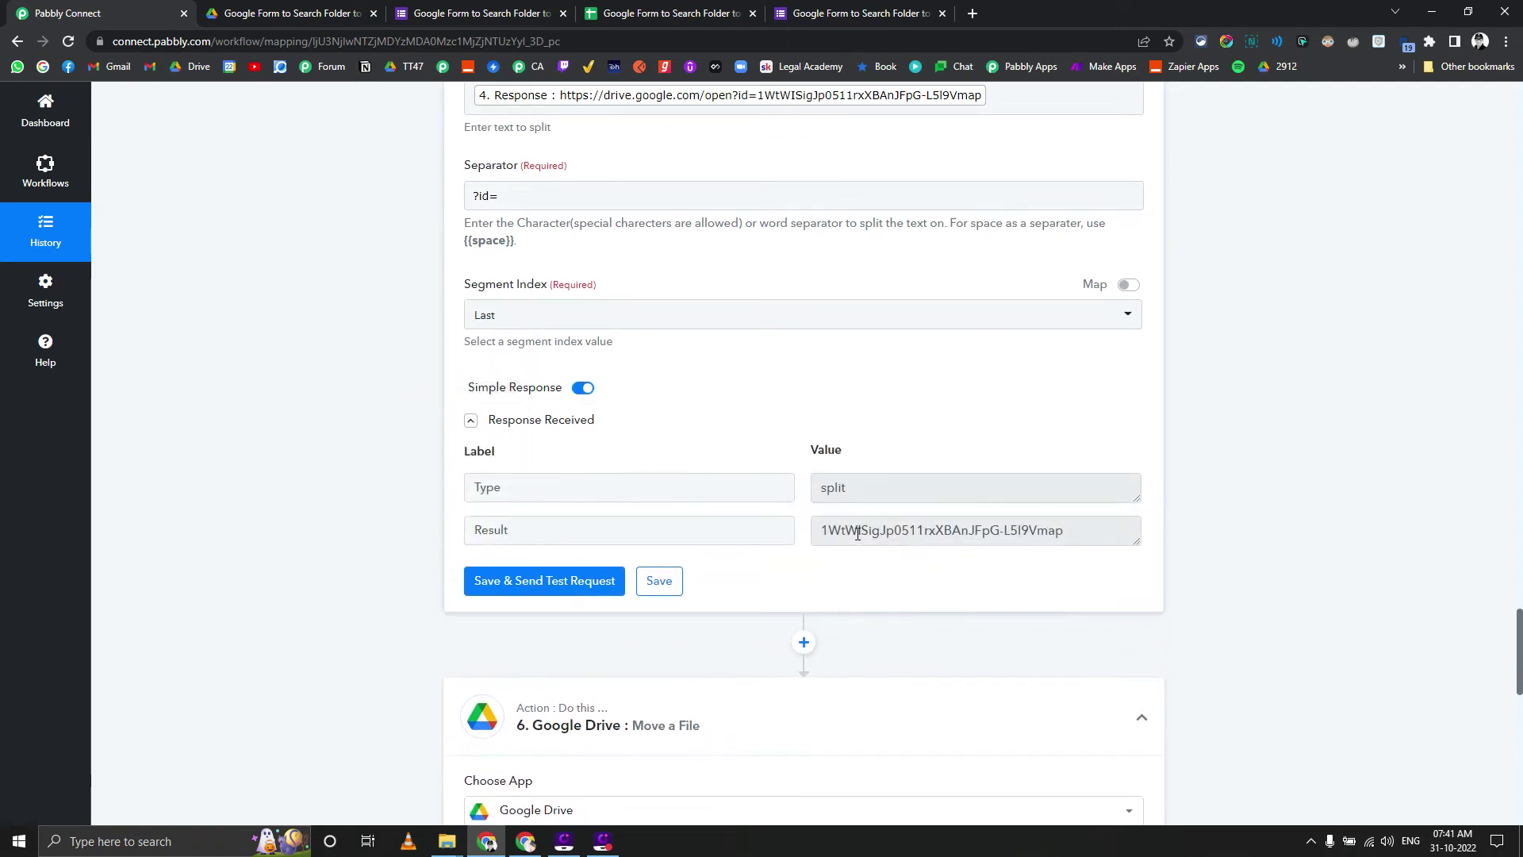
scroll(857, 533, "down", 2)
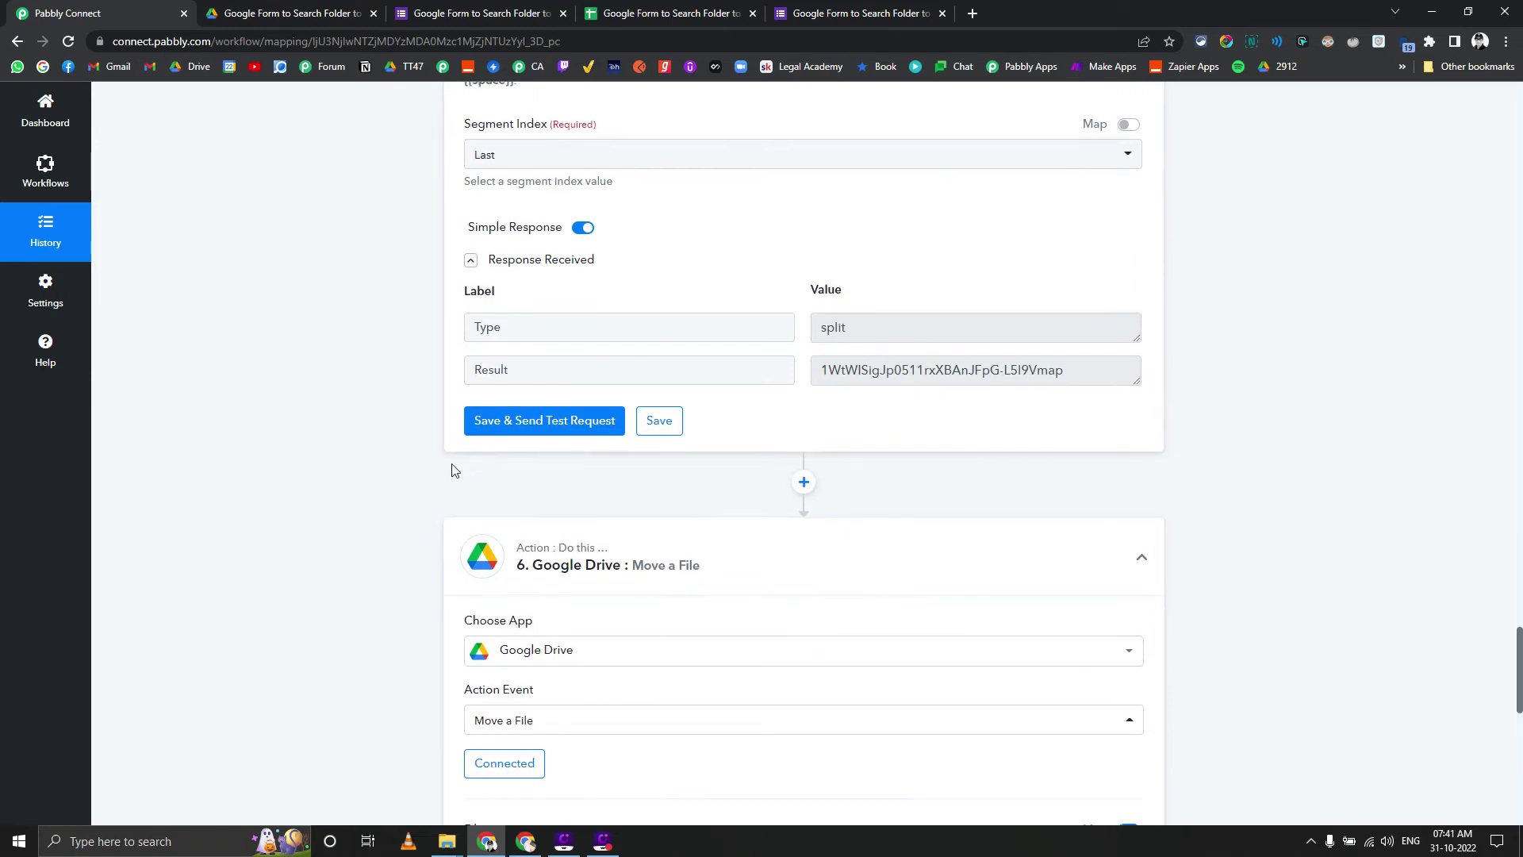
scroll(429, 472, "down", 4)
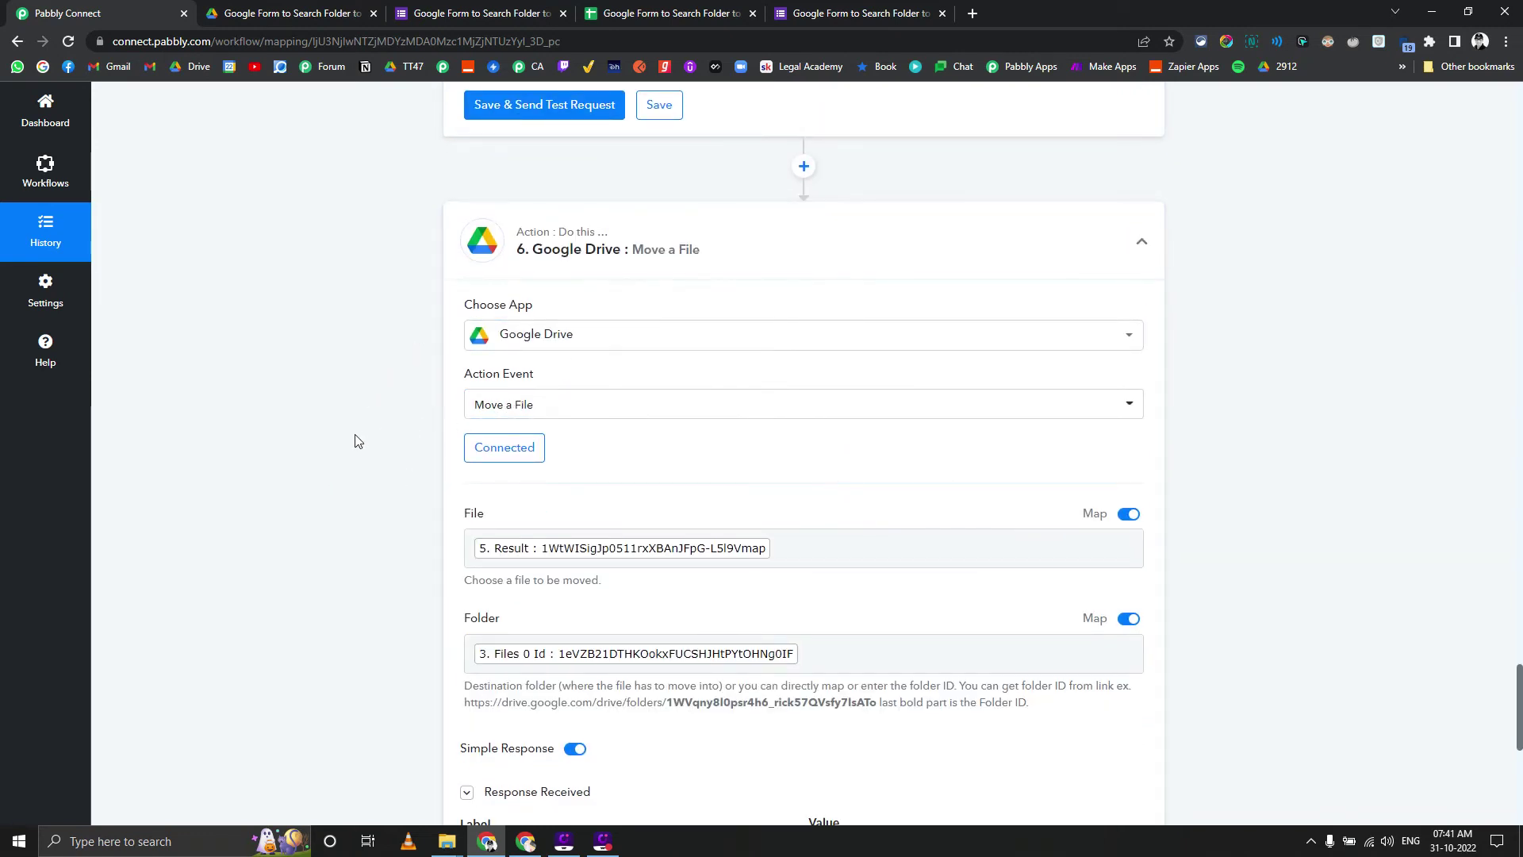
scroll(354, 442, "down", 2)
scroll(354, 441, "up", 3)
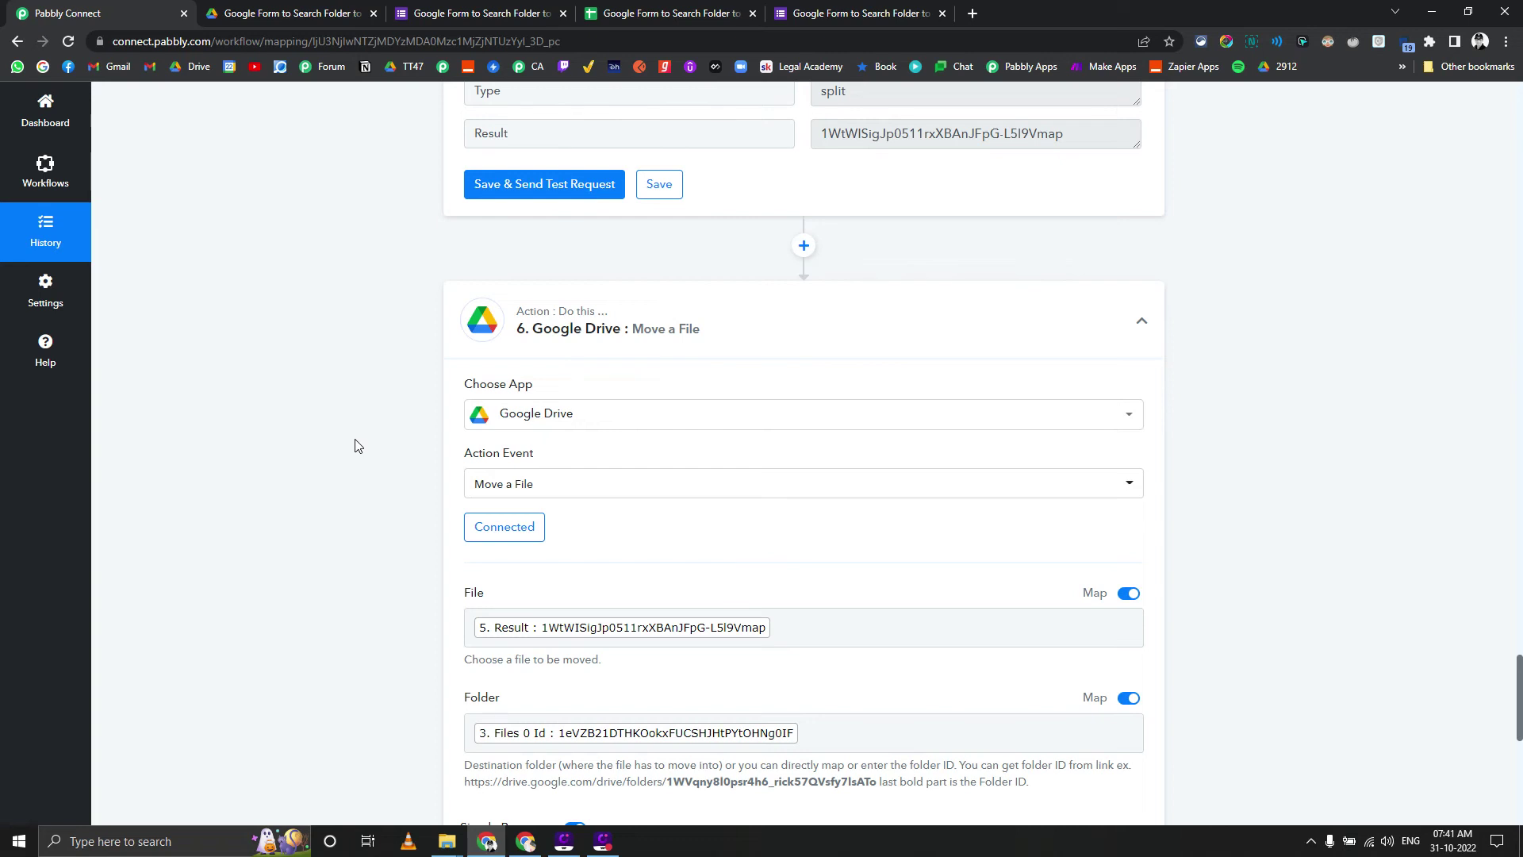
scroll(354, 445, "down", 1)
scroll(355, 445, "down", 1)
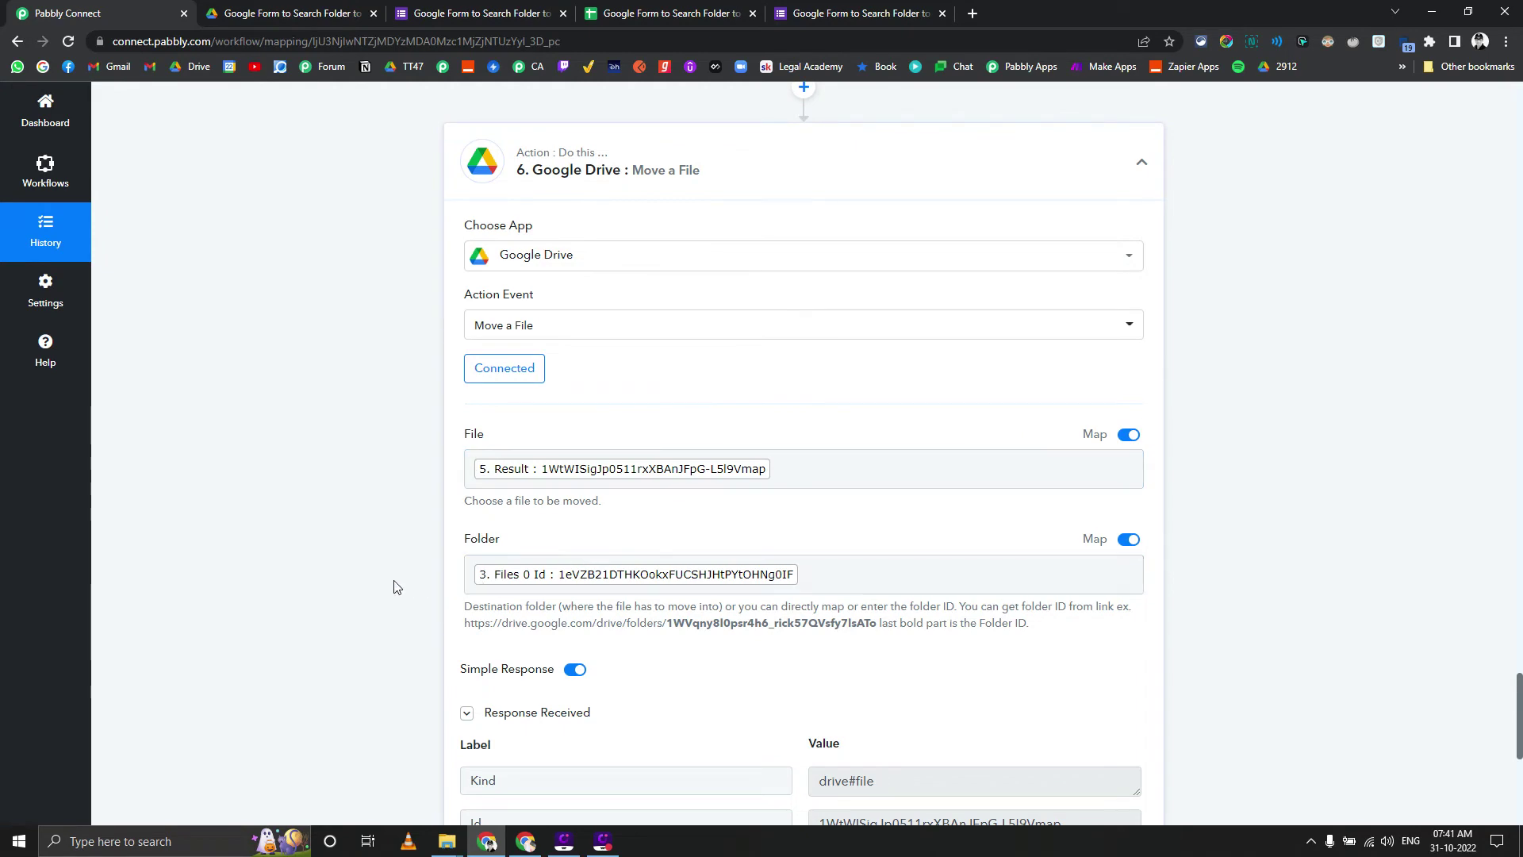
scroll(373, 572, "down", 3)
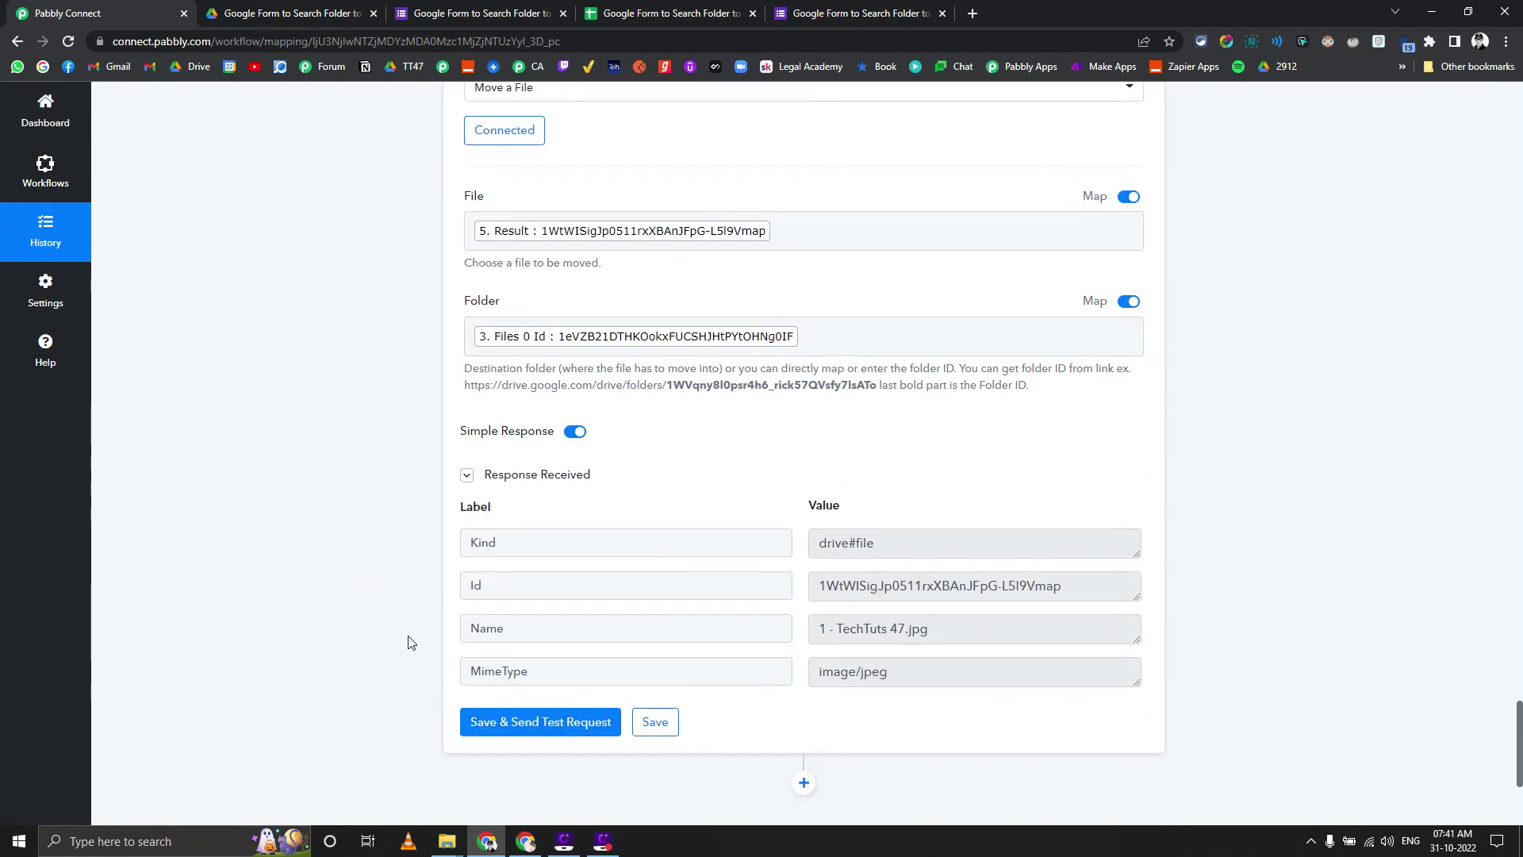
scroll(407, 643, "up", 9)
scroll(380, 645, "down", 2)
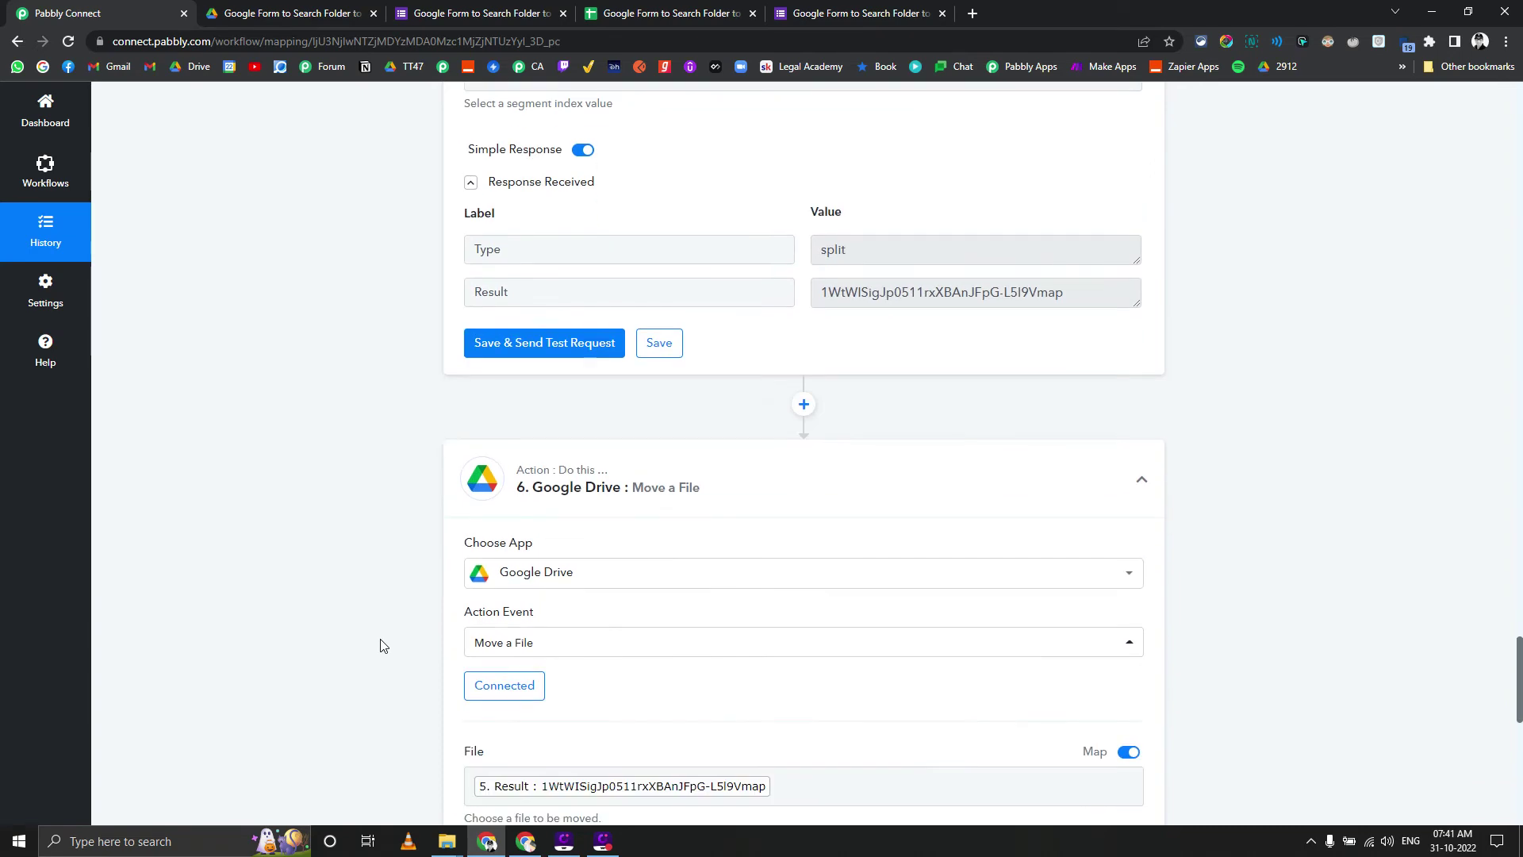
scroll(380, 645, "up", 20)
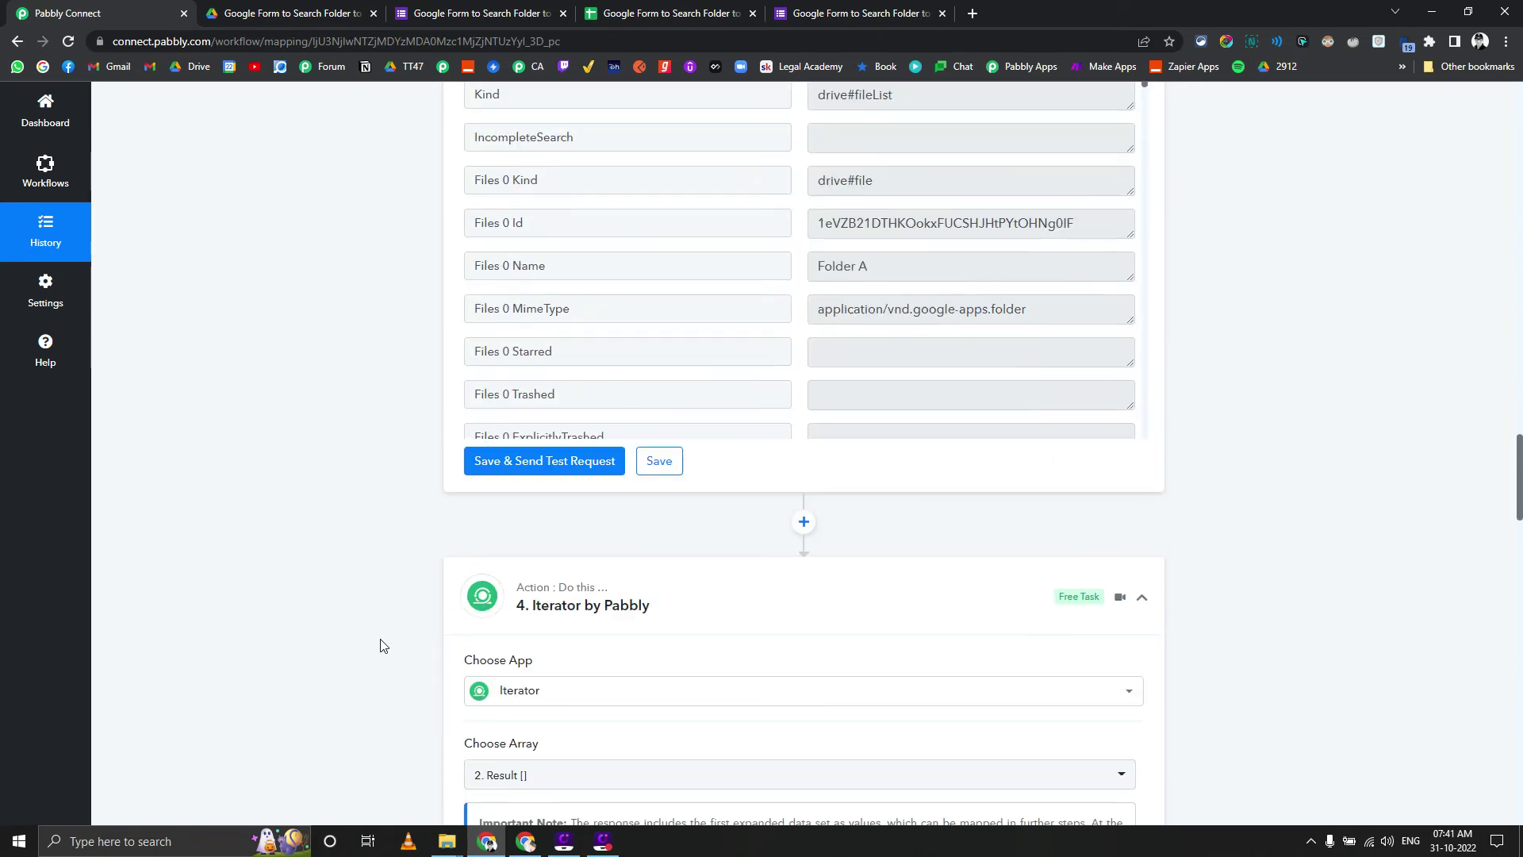
scroll(435, 495, "up", 15)
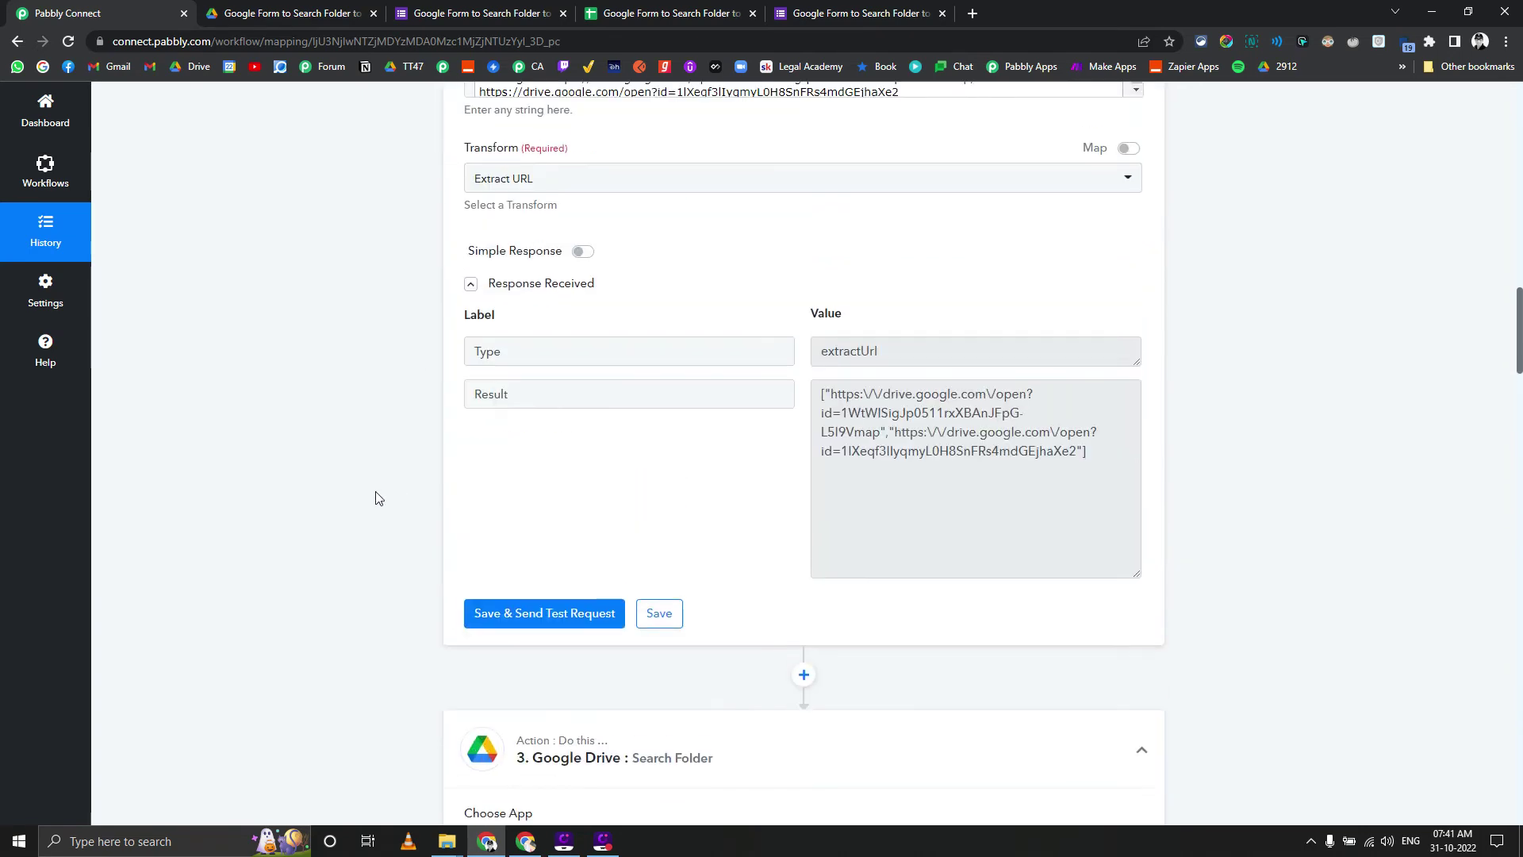
scroll(383, 488, "up", 10)
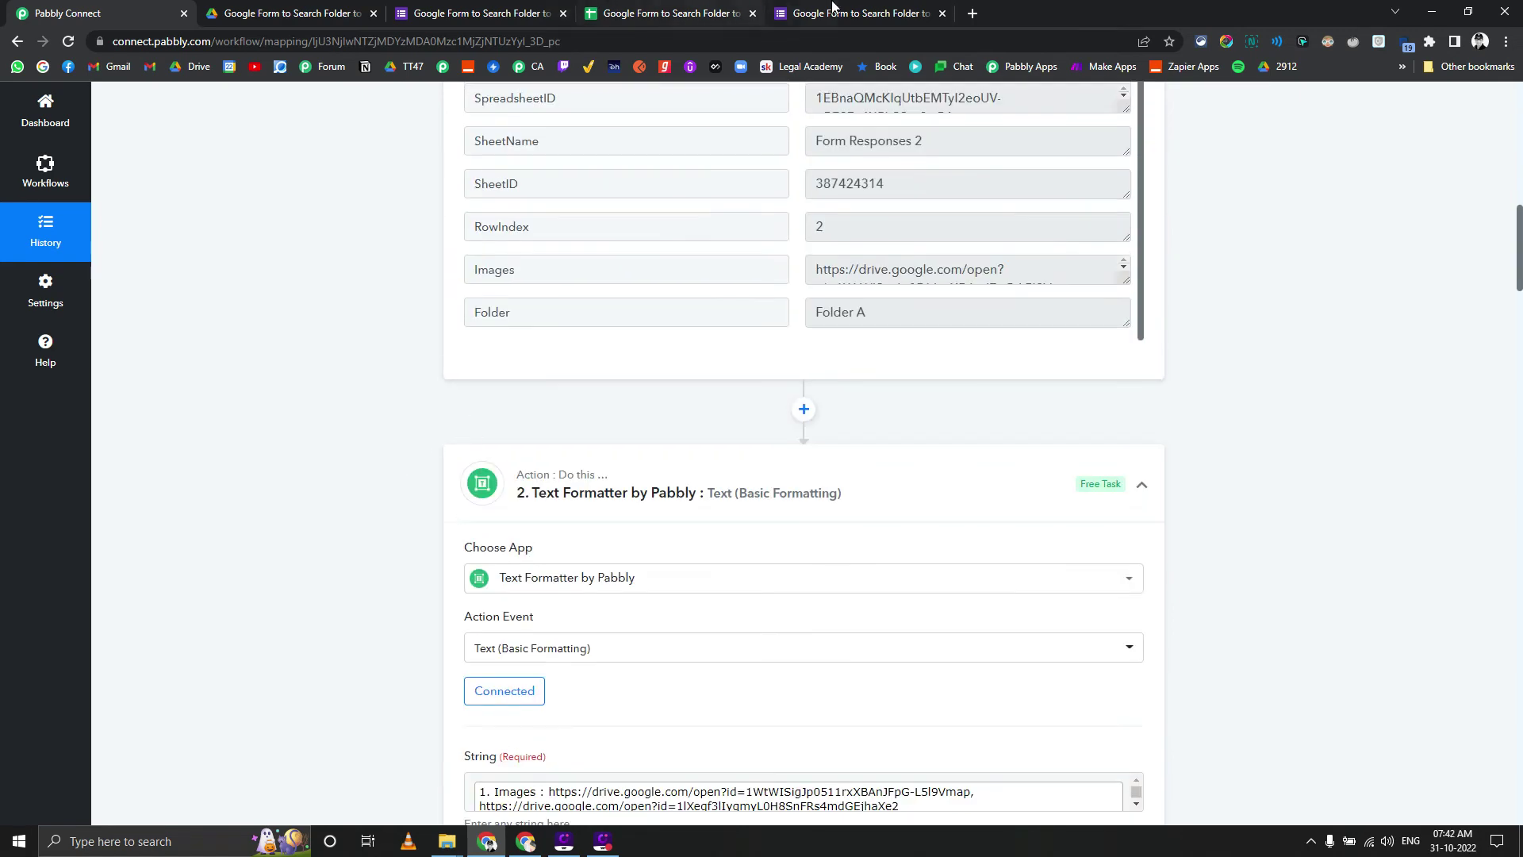
- Start another form response and choose Folder C as the destination
left_click(801, 13)
left_click(638, 225)
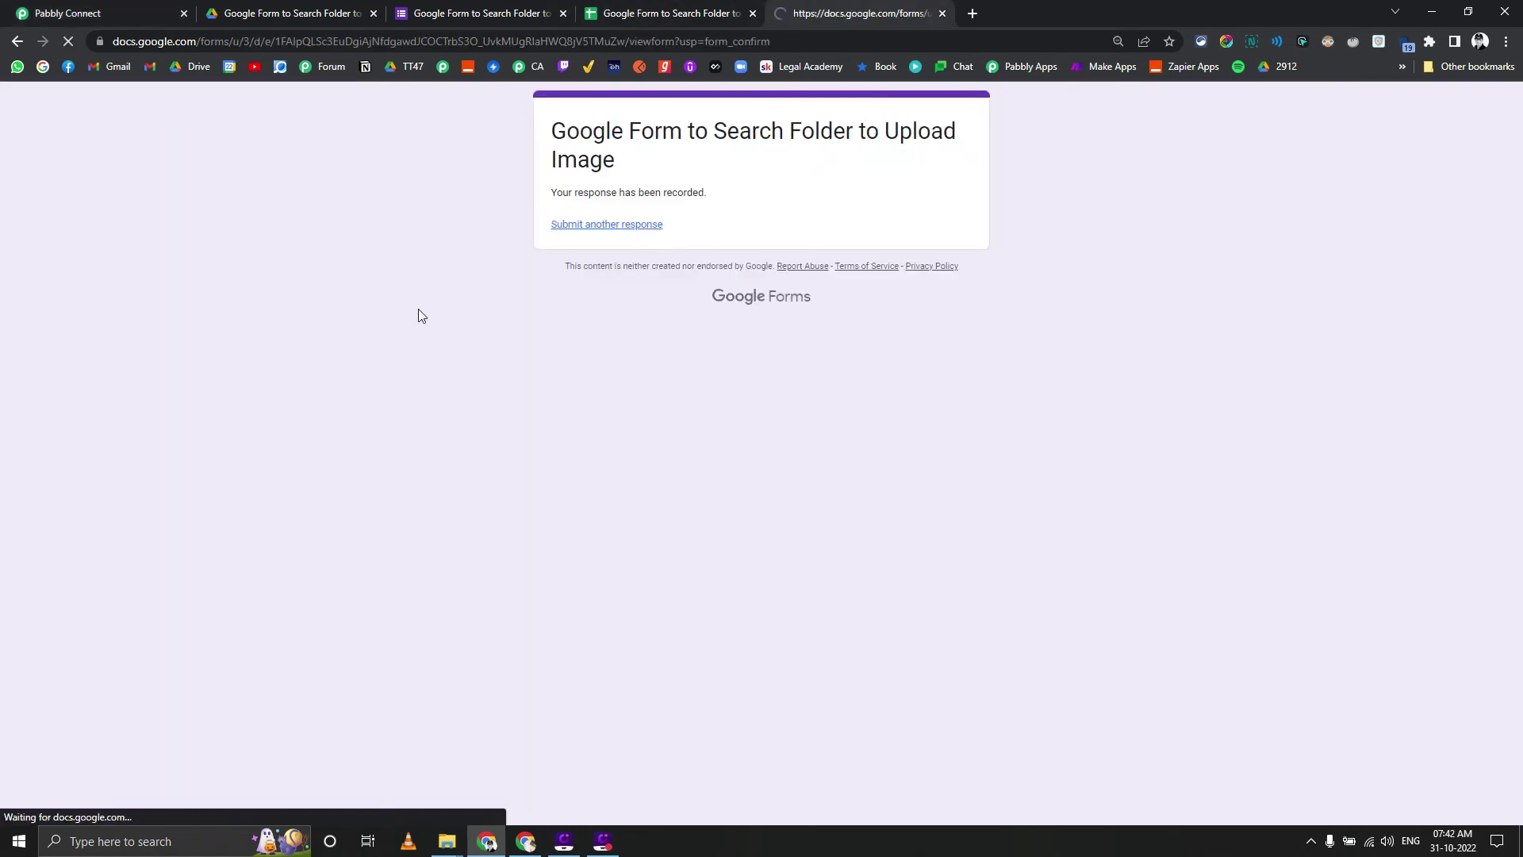
left_click(585, 401)
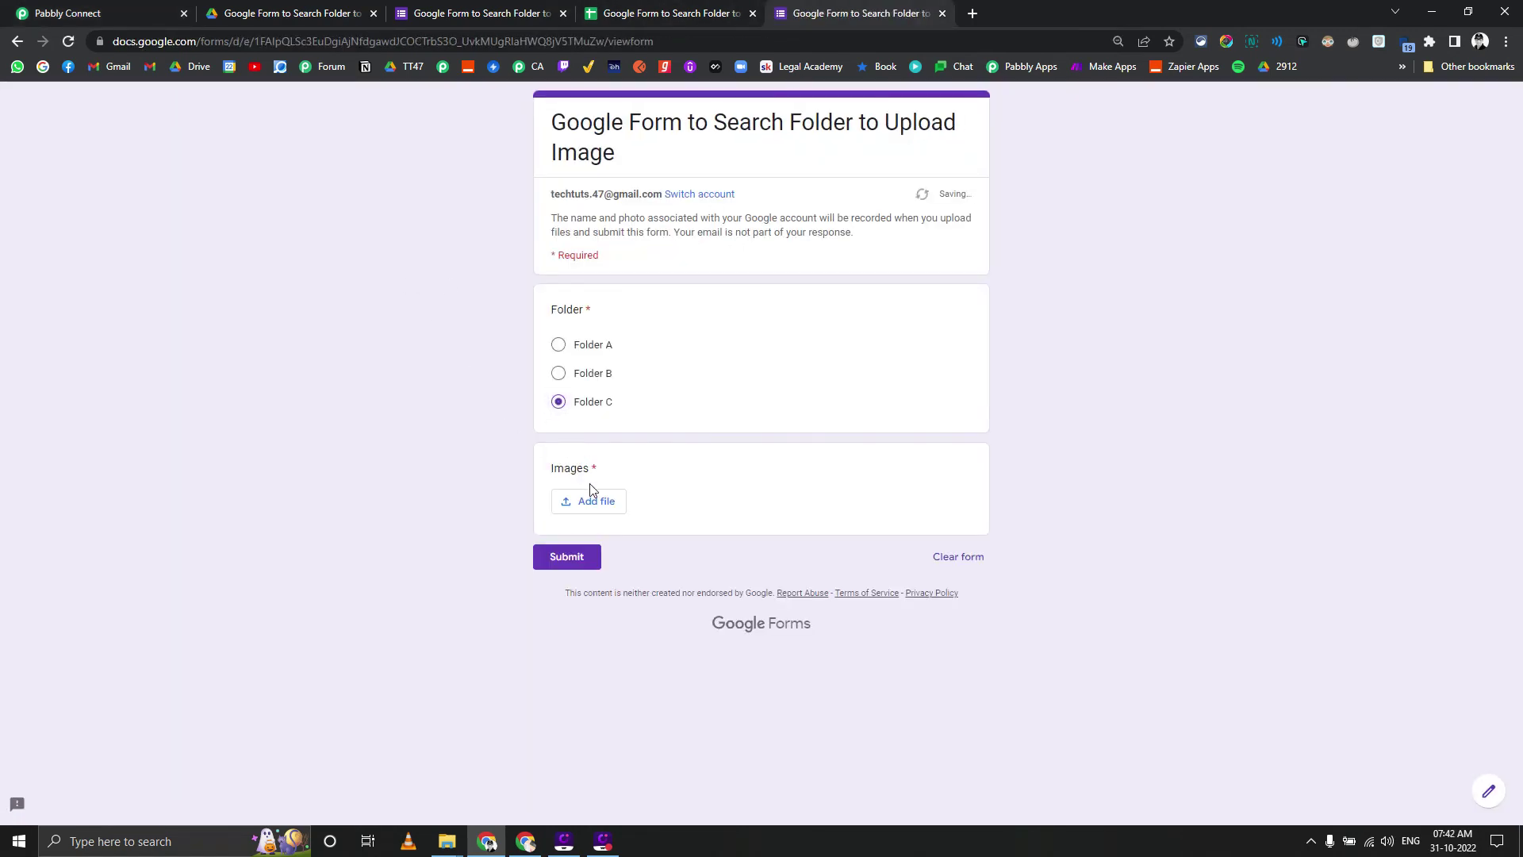
- Attach 110.jpg, out-0.png, Google_Translate_logo.svg.png and download (6).png to the Images question
left_click(587, 504)
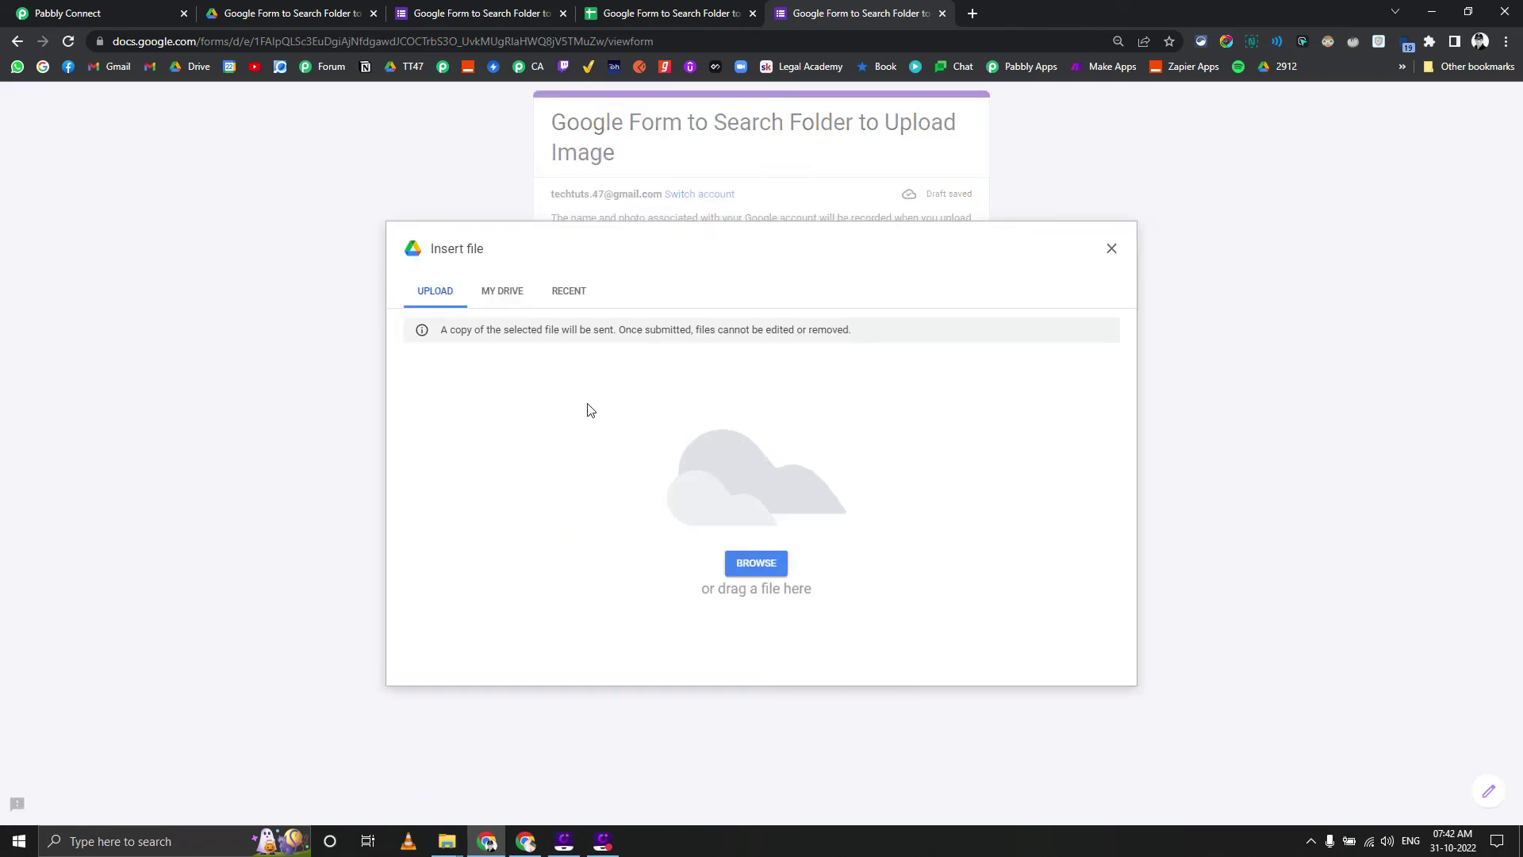
left_click(742, 564)
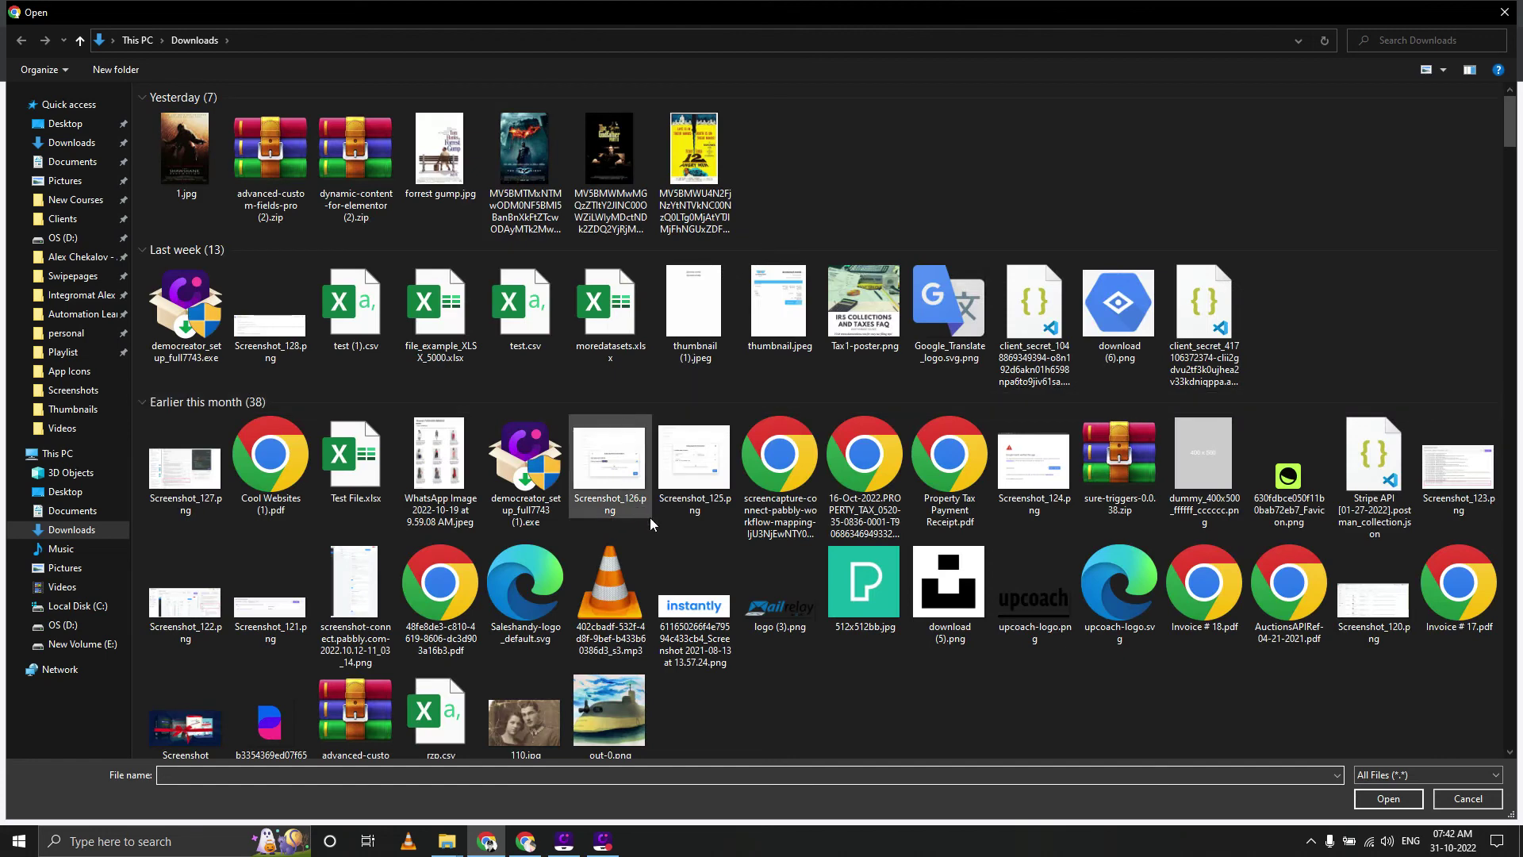
scroll(595, 719, "down", 1)
left_click(595, 719)
left_click(536, 694, "ctrl")
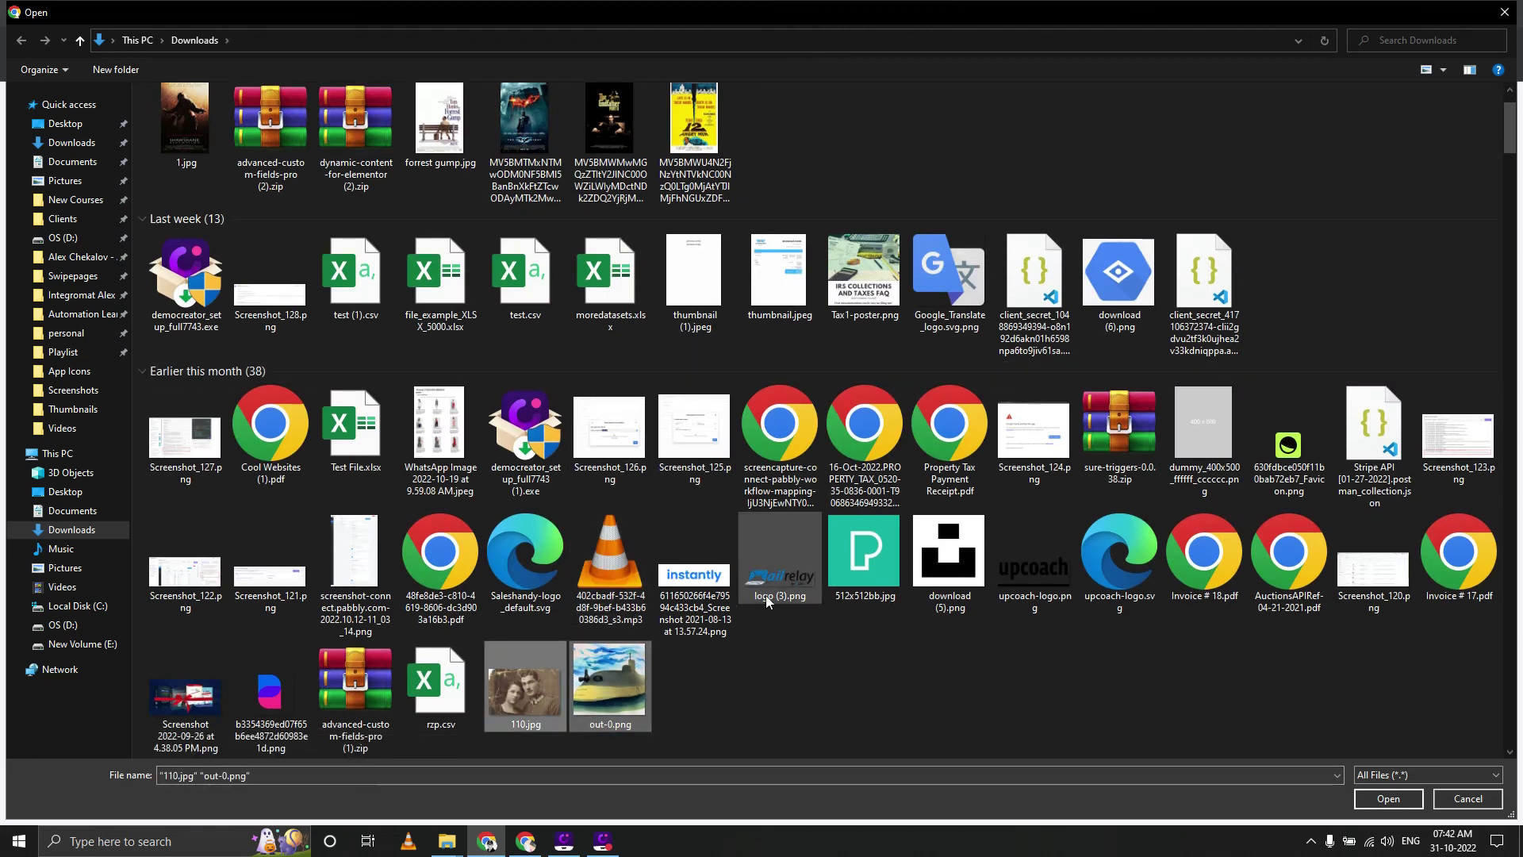
left_click(955, 325, "ctrl")
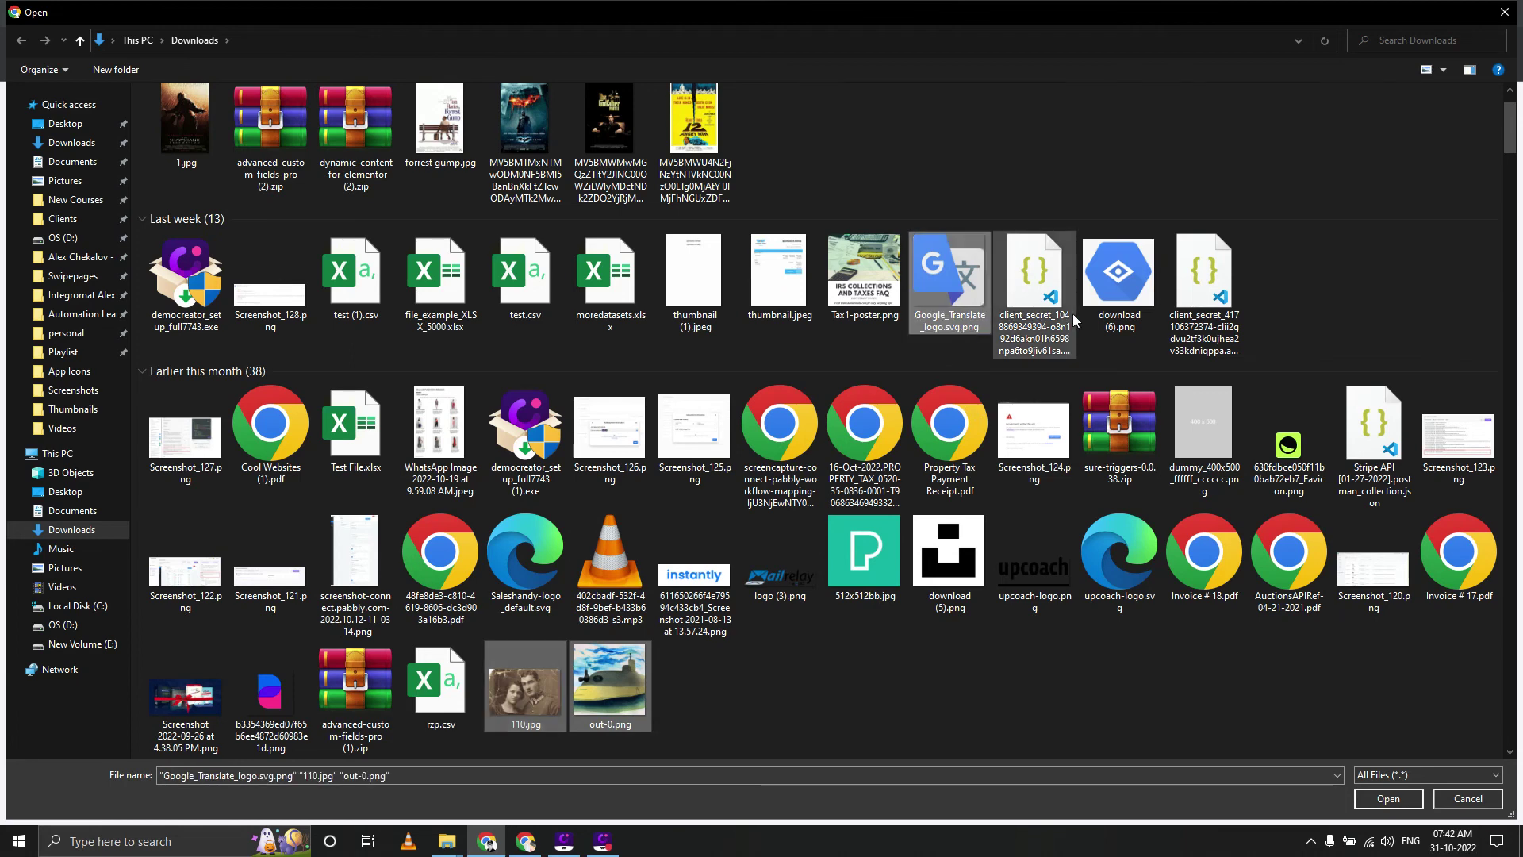
left_click(1119, 278, "ctrl")
left_click(1388, 799)
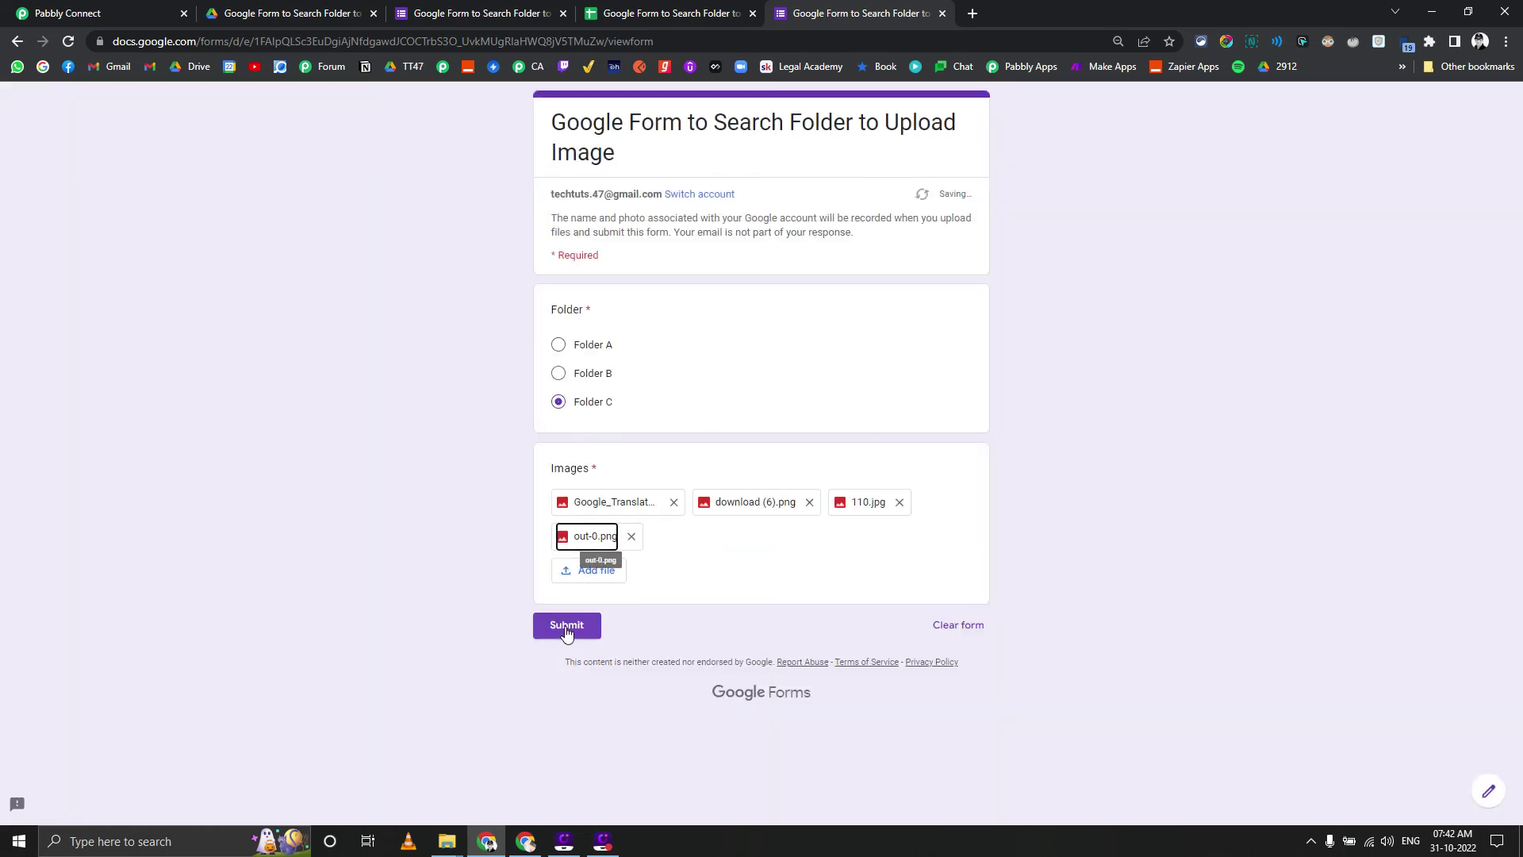
- Submit the Folder C response with its four attached images
left_click(566, 627)
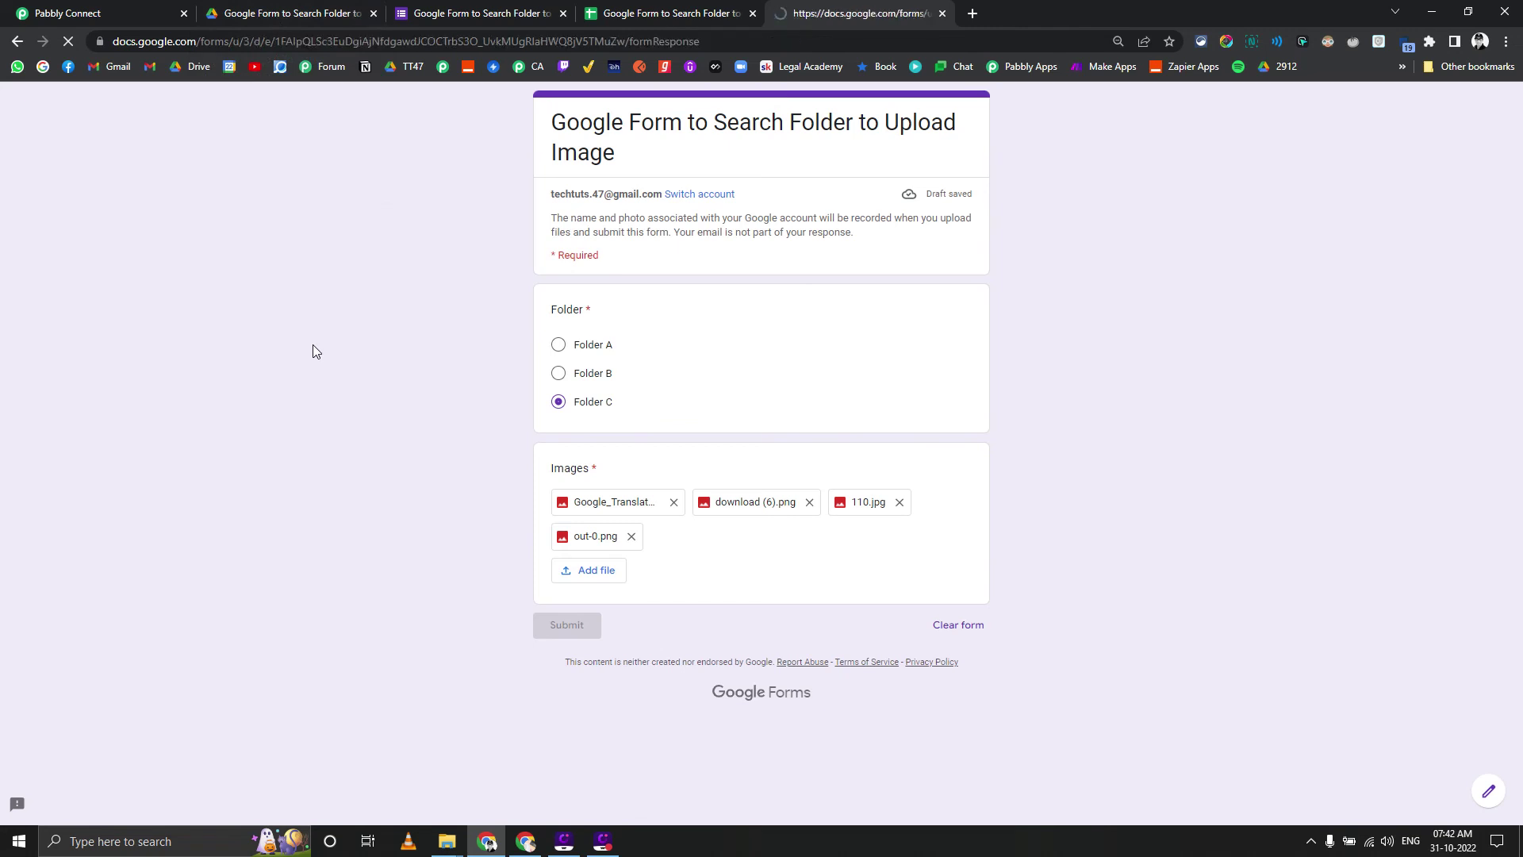
- Open Folder C in Google Drive to check that 110, out-0 and the other uploads arrived
left_click(272, 11)
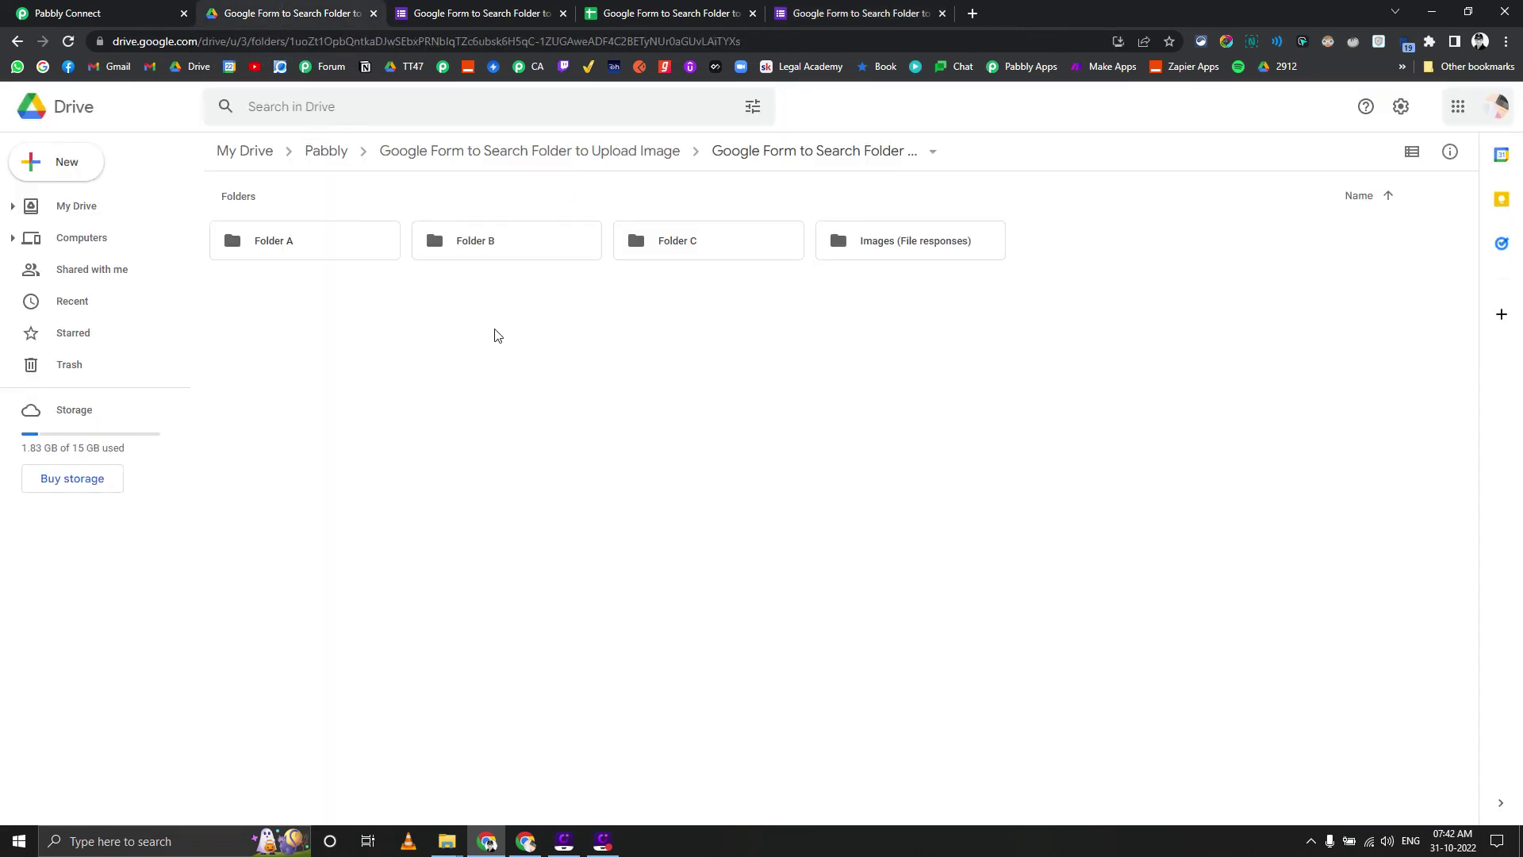
double_click(687, 260)
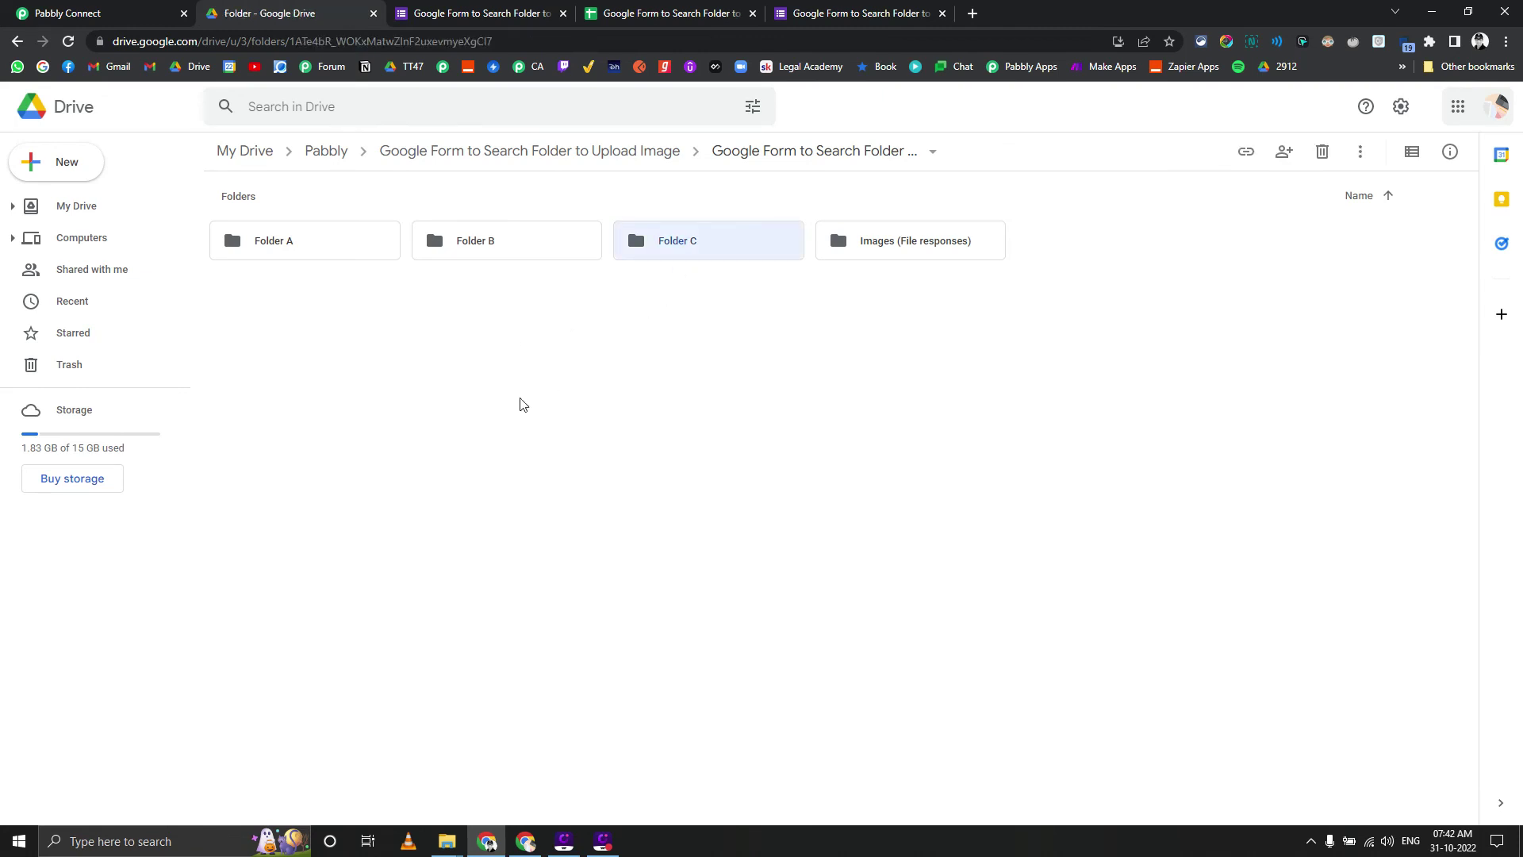